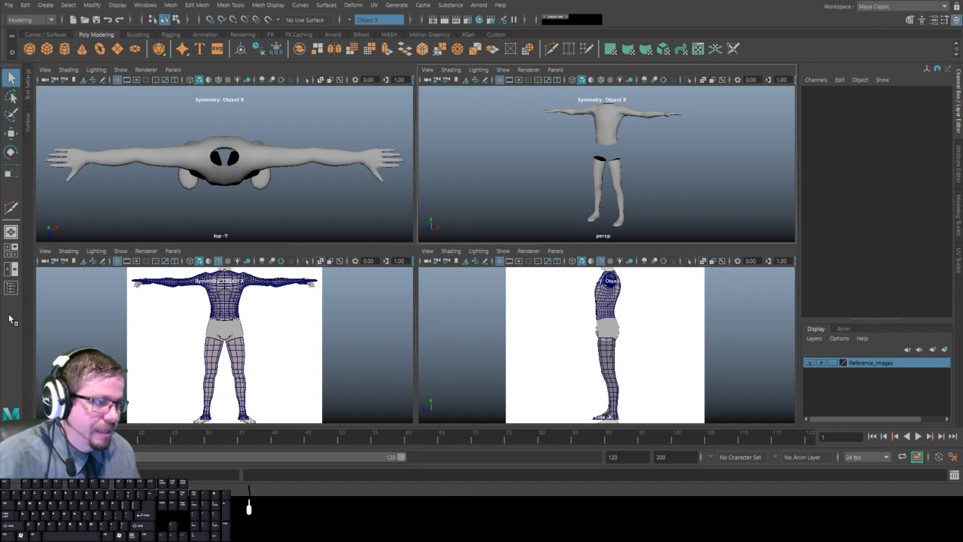
Show wireframe on shaded objects in the perspective view, framed on the character's right foot.
{"action": "left_click", "coordinate": [592, 219]}
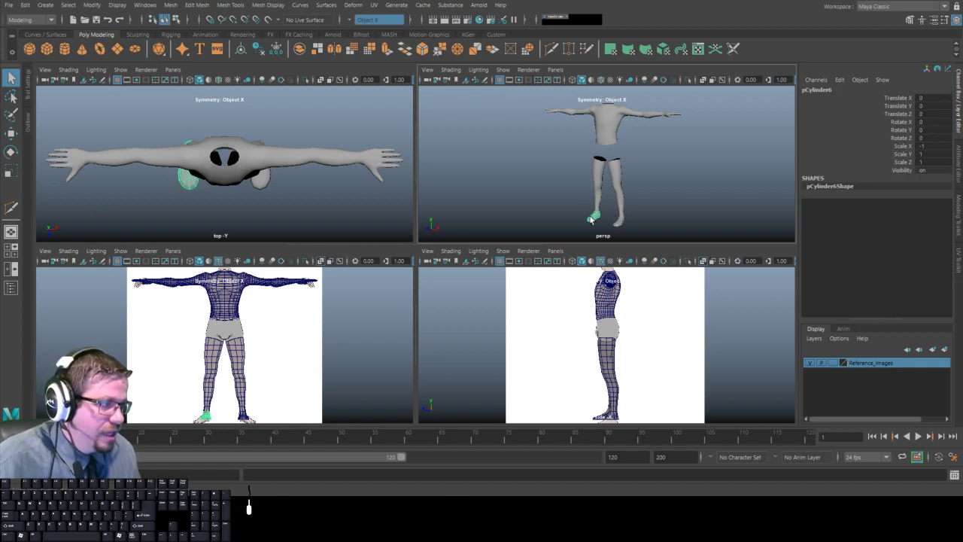
{"action": "middle_click_drag", "start_coordinate": [592, 218], "coordinate": [604, 190], "text": "alt"}
{"action": "right_click_drag", "start_coordinate": [604, 189], "coordinate": [626, 210], "text": "alt"}
{"action": "left_click_drag", "start_coordinate": [625, 210], "coordinate": [643, 174], "text": "alt"}
{"action": "middle_click_drag", "start_coordinate": [643, 173], "coordinate": [631, 138], "text": "alt"}
{"action": "right_click_drag", "start_coordinate": [504, 146], "coordinate": [531, 163], "text": "alt"}
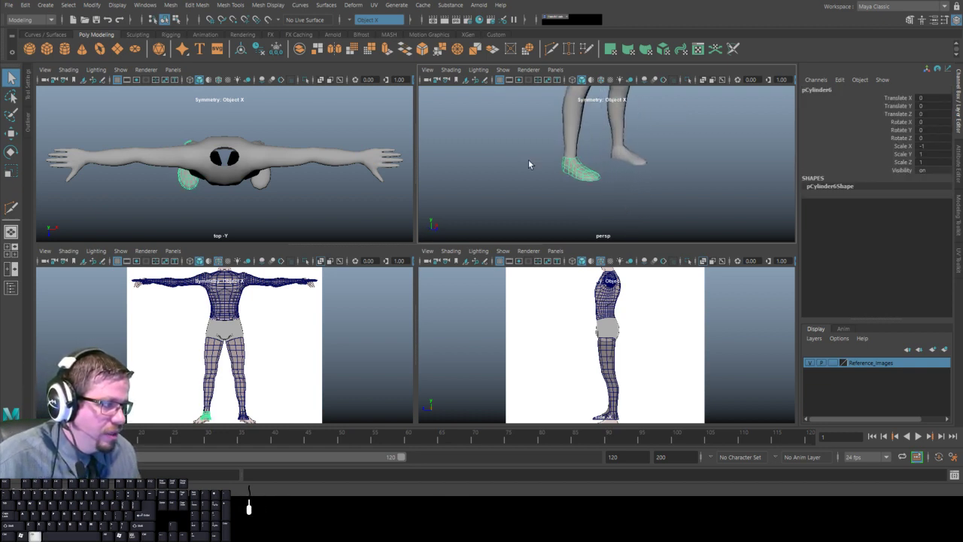
{"action": "left_click_drag", "start_coordinate": [531, 163], "coordinate": [652, 131], "text": "alt"}
{"action": "right_click_drag", "start_coordinate": [652, 131], "coordinate": [672, 150], "text": "alt"}
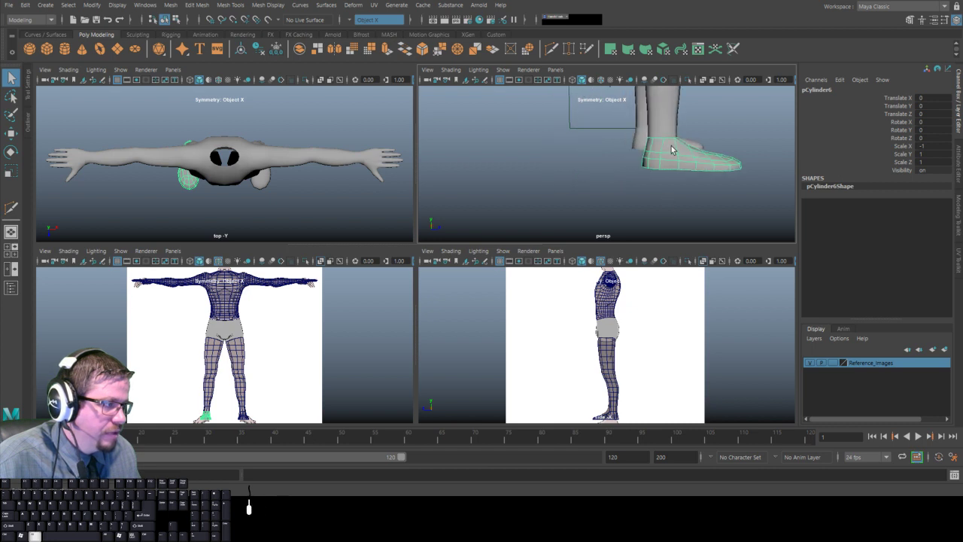
{"action": "left_click", "coordinate": [453, 71]}
{"action": "left_click", "coordinate": [474, 175]}
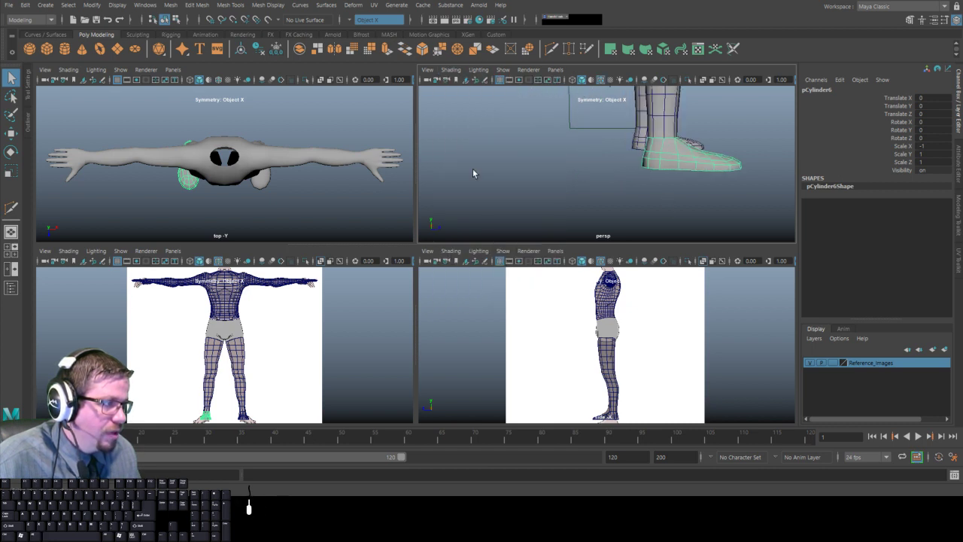
Turn off smooth mesh preview for both legs and both feet.
{"action": "left_click_drag", "start_coordinate": [617, 153], "coordinate": [544, 183], "text": "alt"}
{"action": "left_click", "coordinate": [670, 161]}
{"action": "left_click_drag", "start_coordinate": [671, 161], "coordinate": [616, 197], "text": "alt"}
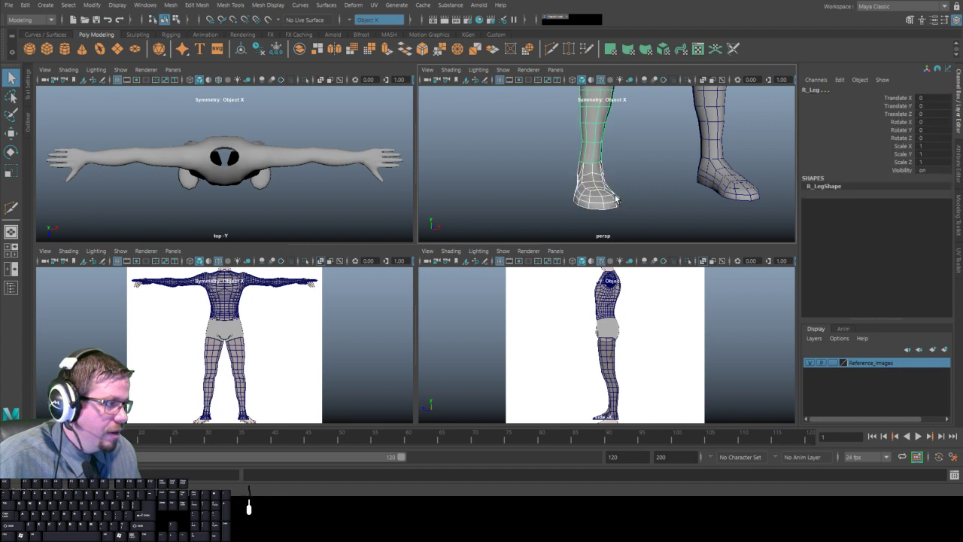
{"action": "key", "text": "1"}
{"action": "left_click_drag", "start_coordinate": [677, 151], "coordinate": [751, 212]}
{"action": "key", "text": "1"}
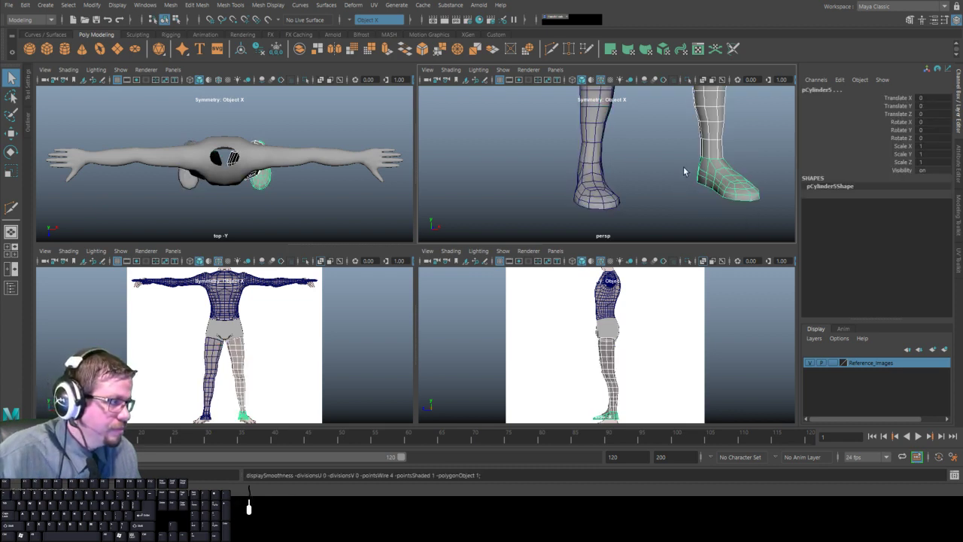
{"action": "left_click", "coordinate": [669, 172]}
{"action": "left_click_drag", "start_coordinate": [669, 173], "coordinate": [626, 172], "text": "alt"}
{"action": "right_click_drag", "start_coordinate": [598, 160], "coordinate": [655, 241], "text": "alt"}
{"action": "left_click_drag", "start_coordinate": [583, 207], "coordinate": [609, 192], "text": "alt"}
{"action": "left_click", "coordinate": [623, 191]}
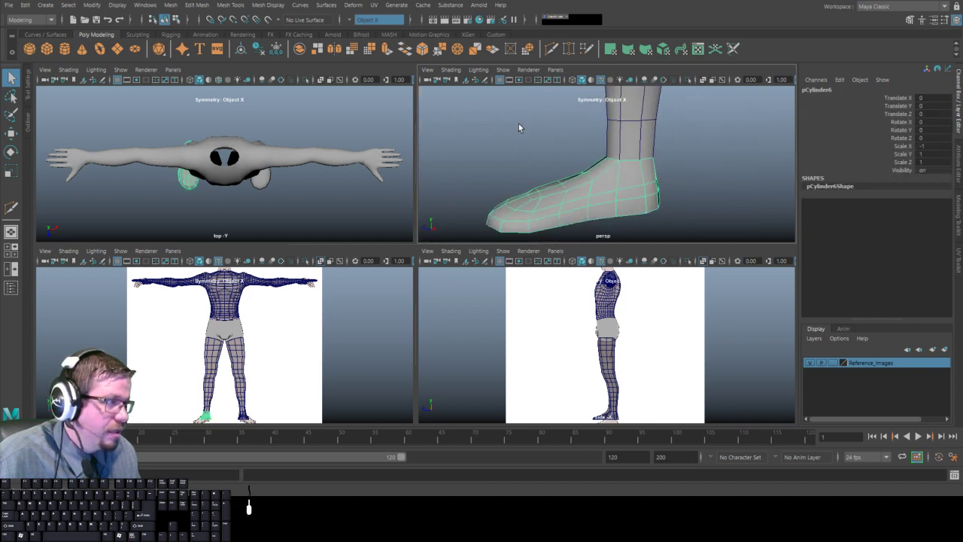
{"action": "left_click", "coordinate": [550, 50]}
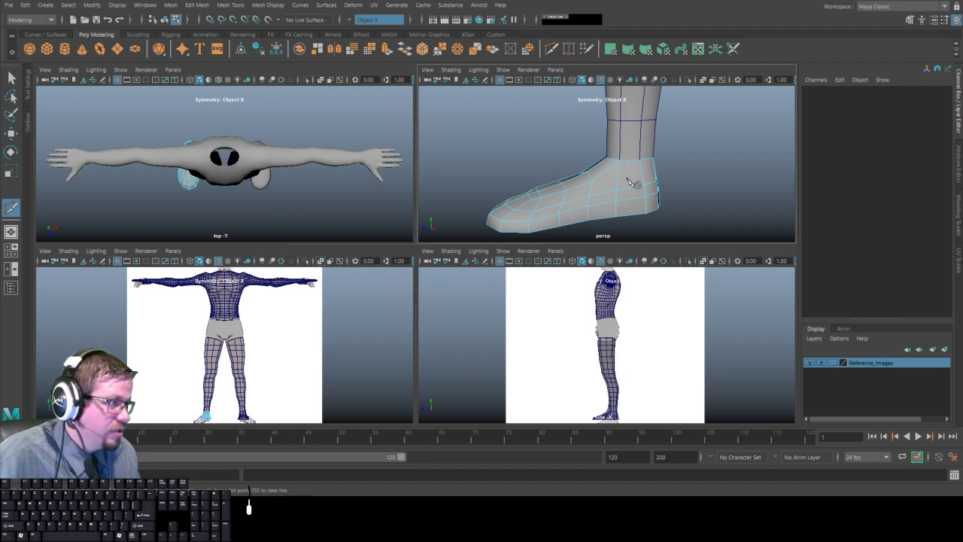
{"action": "left_click", "coordinate": [638, 176], "text": "ctrl"}
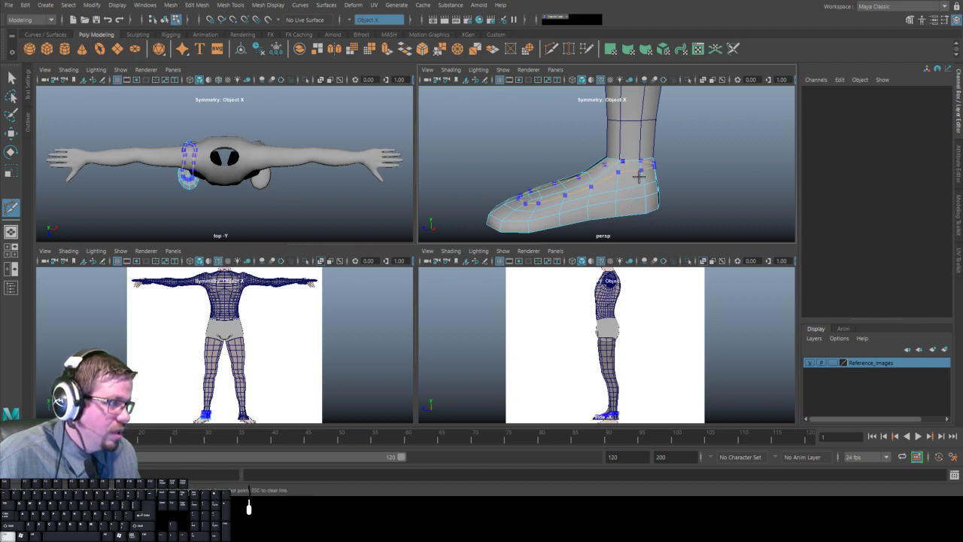
{"action": "left_click", "coordinate": [12, 77]}
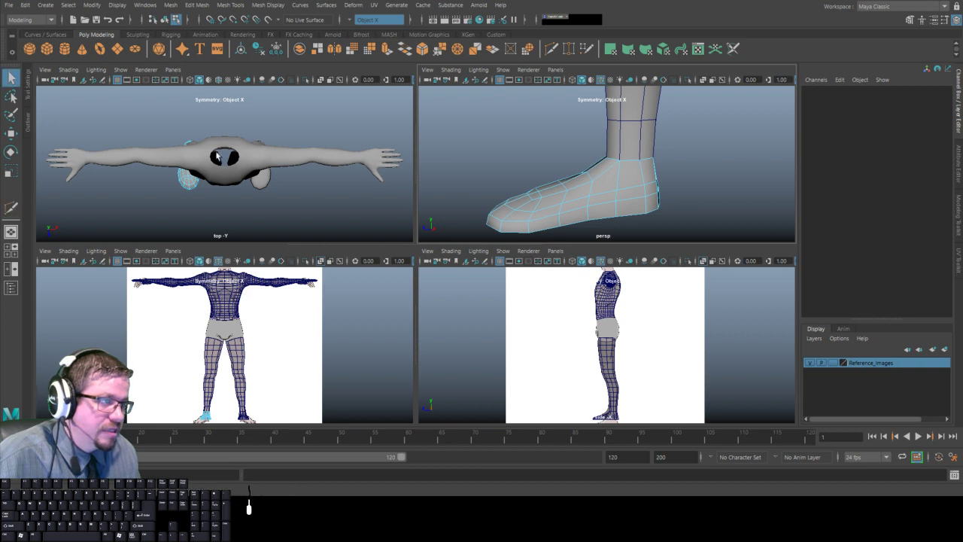
Combine the right foot and right leg into a single mesh.
{"action": "left_click", "coordinate": [591, 181]}
{"action": "left_click", "coordinate": [632, 146]}
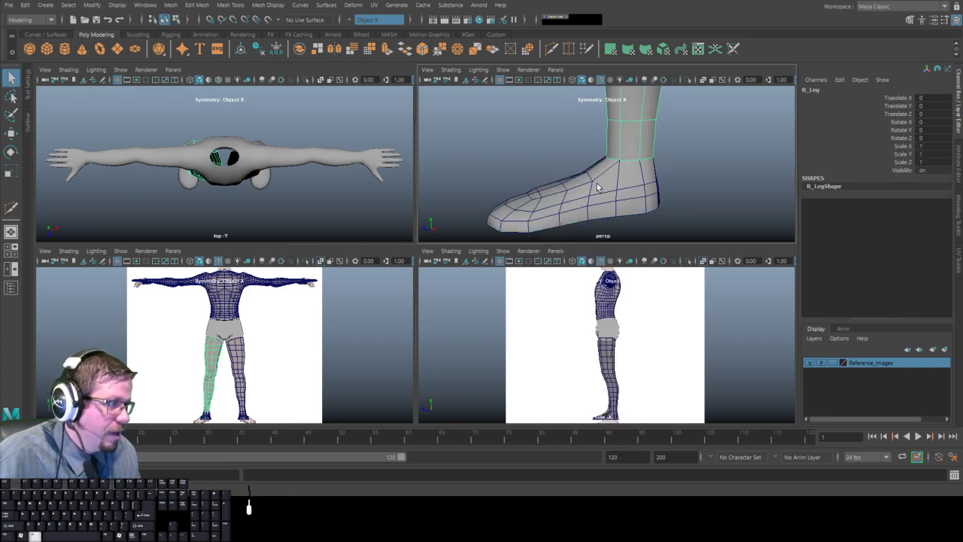
{"action": "left_click_drag", "start_coordinate": [598, 184], "coordinate": [653, 189], "text": "alt"}
{"action": "left_click", "coordinate": [594, 190]}
{"action": "left_click", "coordinate": [599, 141], "text": "shift"}
{"action": "left_click", "coordinate": [583, 194]}
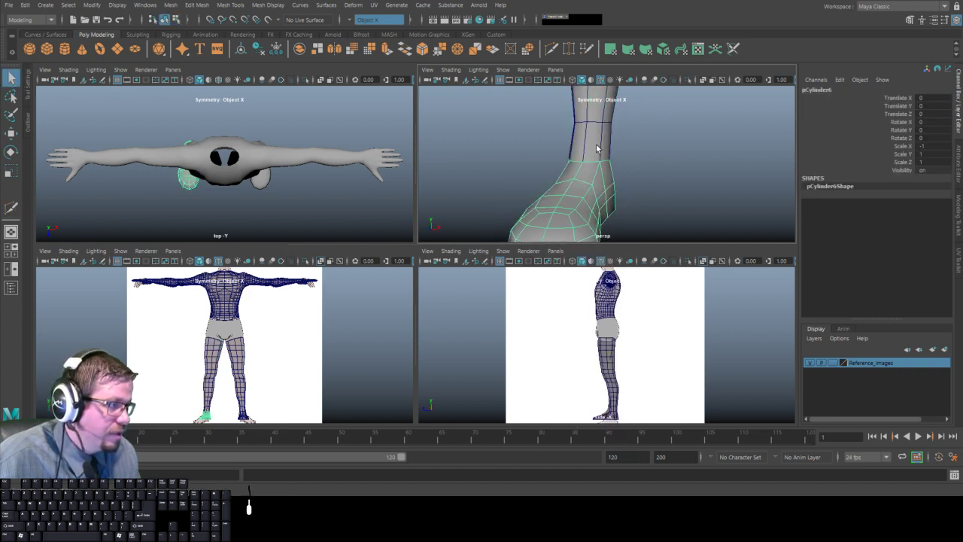
{"action": "left_click", "coordinate": [601, 126]}
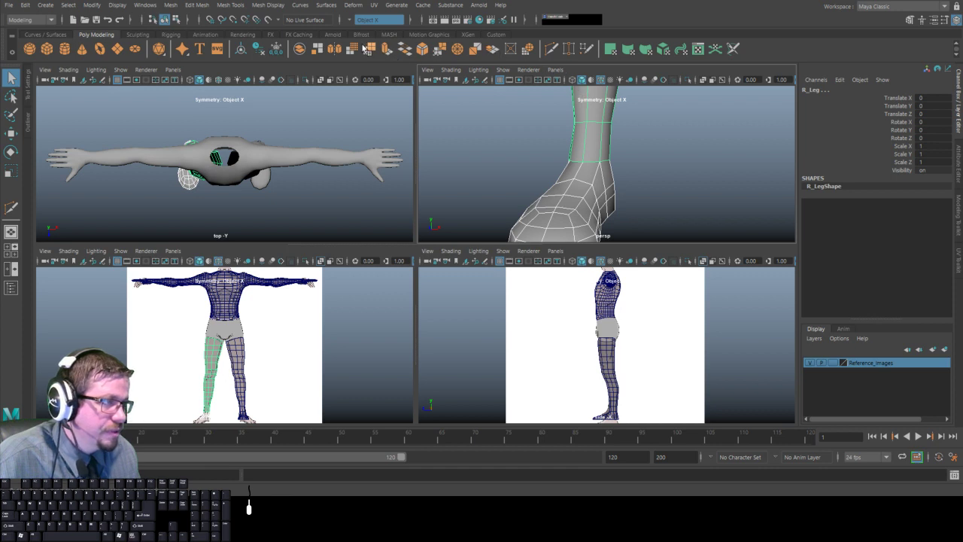
{"action": "left_click", "coordinate": [300, 49]}
{"action": "left_click", "coordinate": [170, 5]}
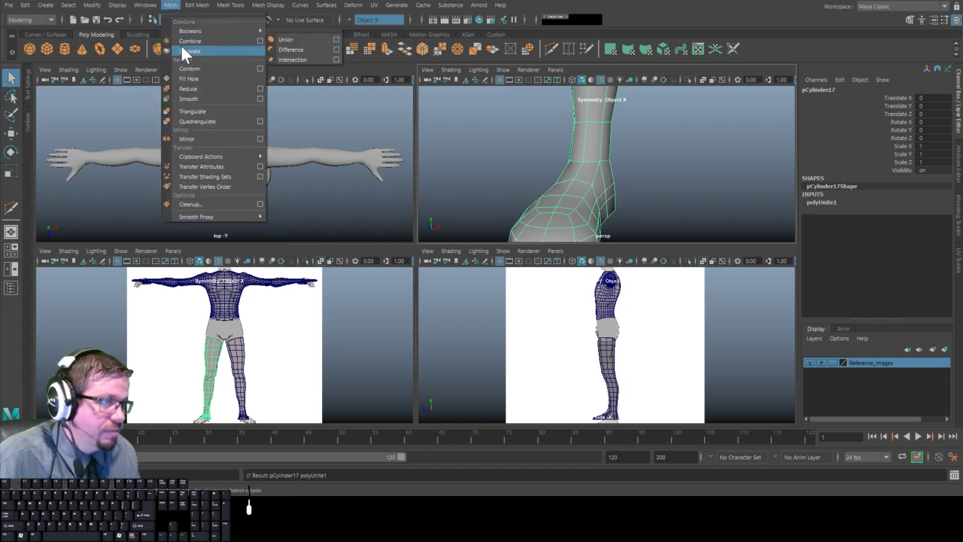
{"action": "left_click", "coordinate": [554, 163]}
Turn on smooth mesh preview for the combined right leg and for the left leg and foot.
{"action": "right_click_drag", "start_coordinate": [618, 152], "coordinate": [585, 155], "text": "alt"}
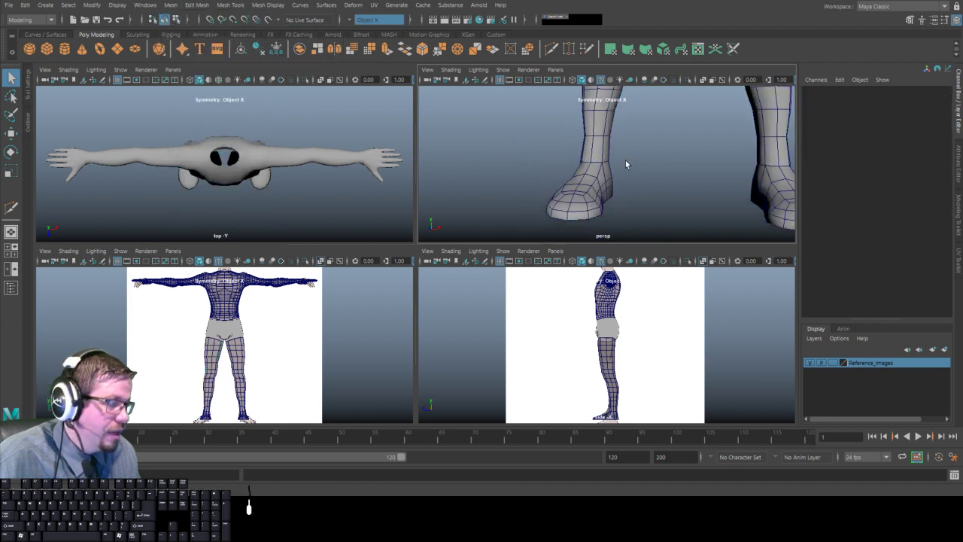
{"action": "left_click", "coordinate": [758, 159]}
{"action": "left_click", "coordinate": [570, 149]}
{"action": "left_click", "coordinate": [592, 154]}
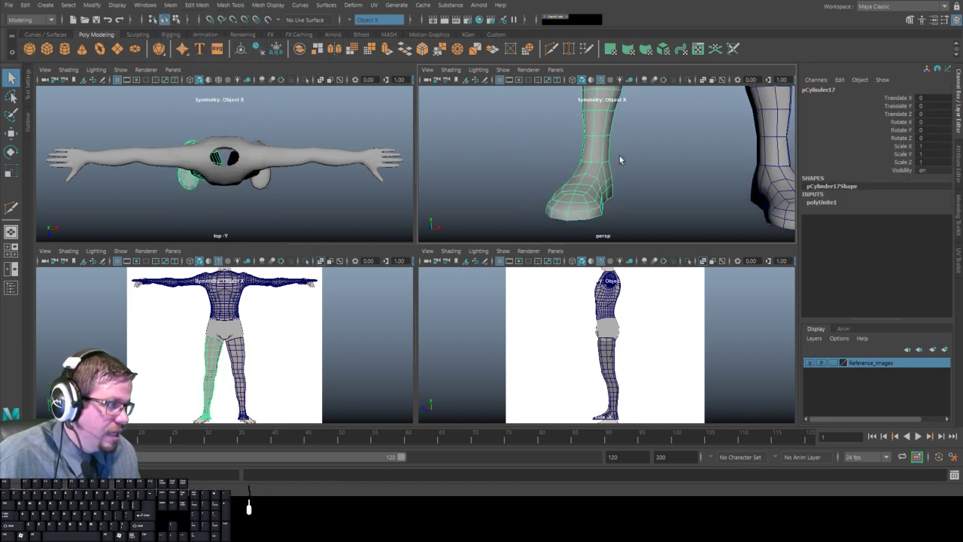
{"action": "key", "text": "3"}
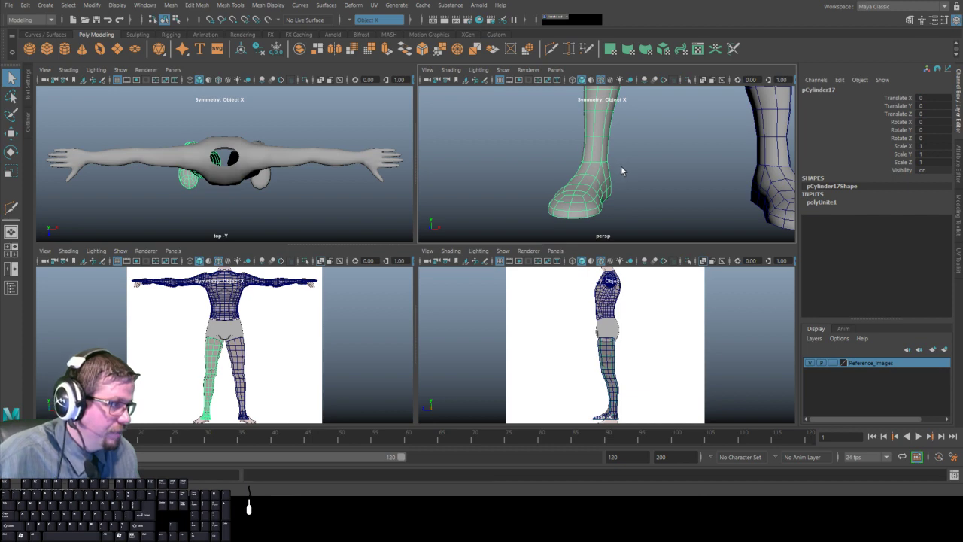
{"action": "left_click", "coordinate": [622, 166]}
{"action": "left_click_drag", "start_coordinate": [639, 167], "coordinate": [693, 159], "text": "alt"}
{"action": "key", "text": "3"}
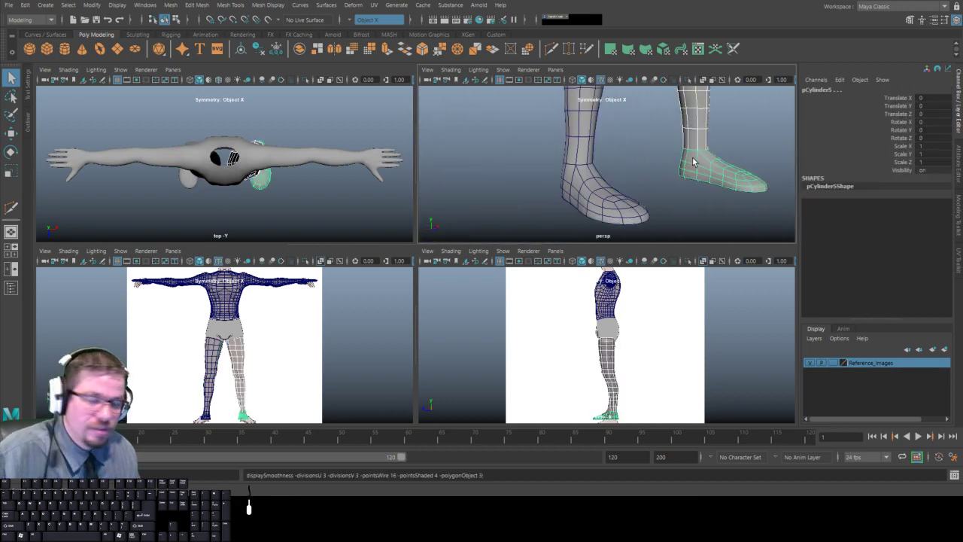
Select the vertices along the seam between foot and leg at the combined right leg's ankle.
{"action": "left_click", "coordinate": [610, 148]}
{"action": "left_click_drag", "start_coordinate": [605, 147], "coordinate": [627, 144], "text": "alt"}
{"action": "right_click_drag", "start_coordinate": [519, 179], "coordinate": [554, 193], "text": "alt"}
{"action": "left_click_drag", "start_coordinate": [554, 193], "coordinate": [709, 166], "text": "alt"}
{"action": "left_click", "coordinate": [632, 163]}
{"action": "left_click_drag", "start_coordinate": [597, 170], "coordinate": [613, 156], "text": "alt"}
{"action": "middle_click_drag", "start_coordinate": [612, 157], "coordinate": [554, 160], "text": "alt"}
{"action": "right_click_drag", "start_coordinate": [555, 159], "coordinate": [591, 161], "text": "alt"}
{"action": "left_click_drag", "start_coordinate": [592, 161], "coordinate": [527, 163], "text": "alt"}
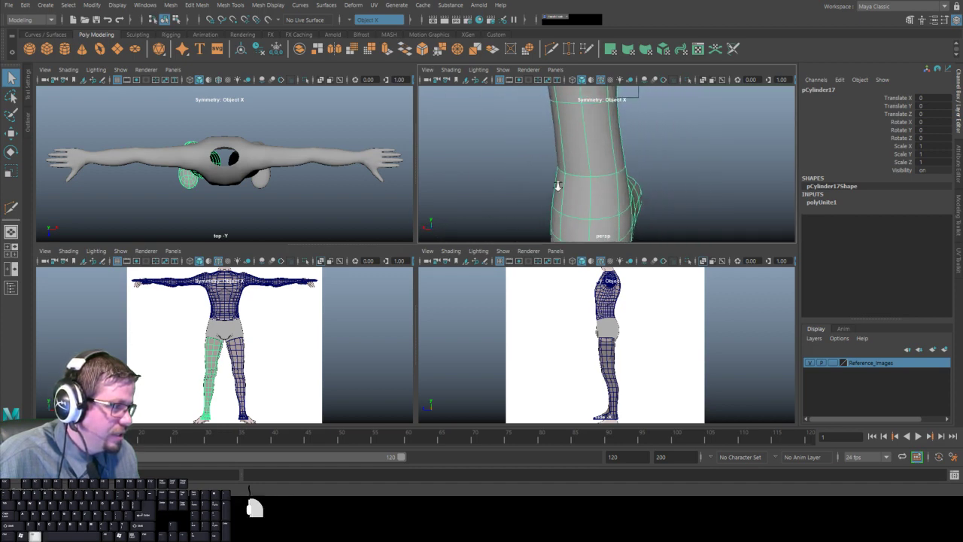
{"action": "left_click_drag", "start_coordinate": [581, 186], "coordinate": [546, 170], "text": "alt"}
{"action": "right_click_drag", "start_coordinate": [557, 159], "coordinate": [525, 157]}
{"action": "left_click_drag", "start_coordinate": [524, 156], "coordinate": [661, 191], "text": "alt"}
{"action": "mouse_move", "coordinate": [578, 186]}
{"action": "left_mouse_down", "text": "alt"}
{"action": "mouse_move", "coordinate": [431, 183]}
{"action": "mouse_move", "coordinate": [640, 179]}
{"action": "mouse_move", "coordinate": [573, 173]}
{"action": "left_mouse_up", "text": "alt"}
Try merging the right ankle's seam vertices, and undo the merge.
{"action": "right_click_drag", "start_coordinate": [598, 181], "coordinate": [648, 129], "text": "shift"}
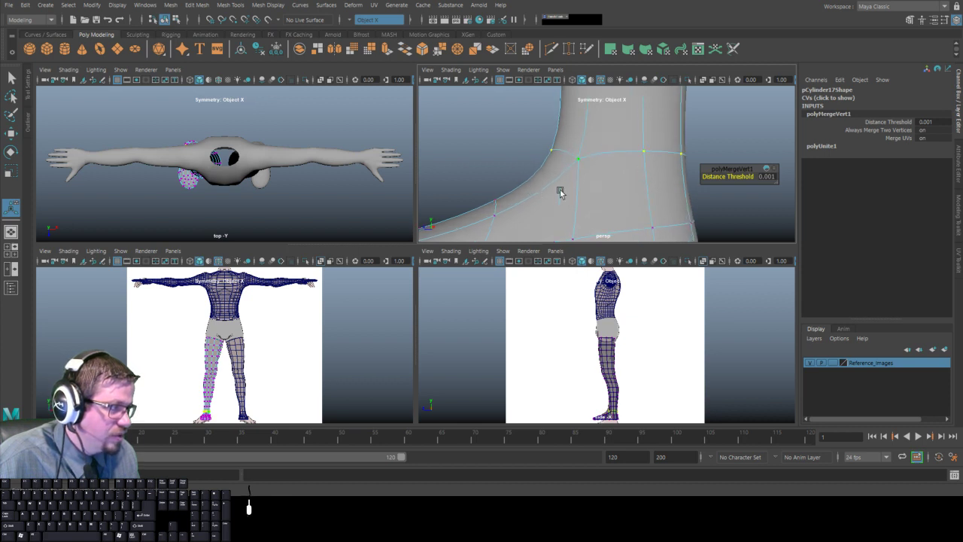
{"action": "mouse_move", "coordinate": [569, 145]}
{"action": "left_mouse_down", "text": "alt"}
{"action": "mouse_move", "coordinate": [630, 147]}
{"action": "mouse_move", "coordinate": [555, 156]}
{"action": "left_mouse_up", "text": "alt"}
{"action": "key", "text": "ctrl+z"}
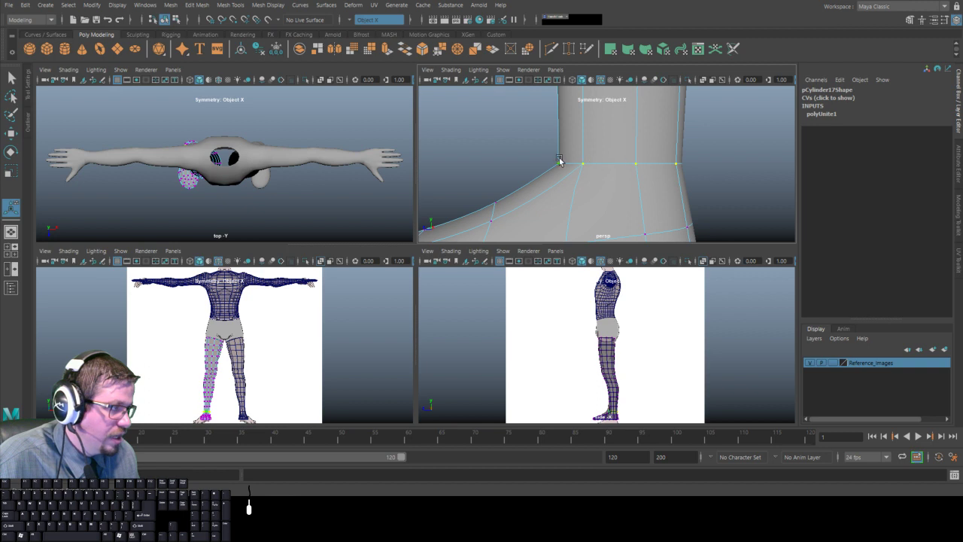
Merge the right ankle's seam vertices with a distance threshold of 0.001 and return to object selection.
{"action": "right_click", "coordinate": [597, 155], "text": "shift"}
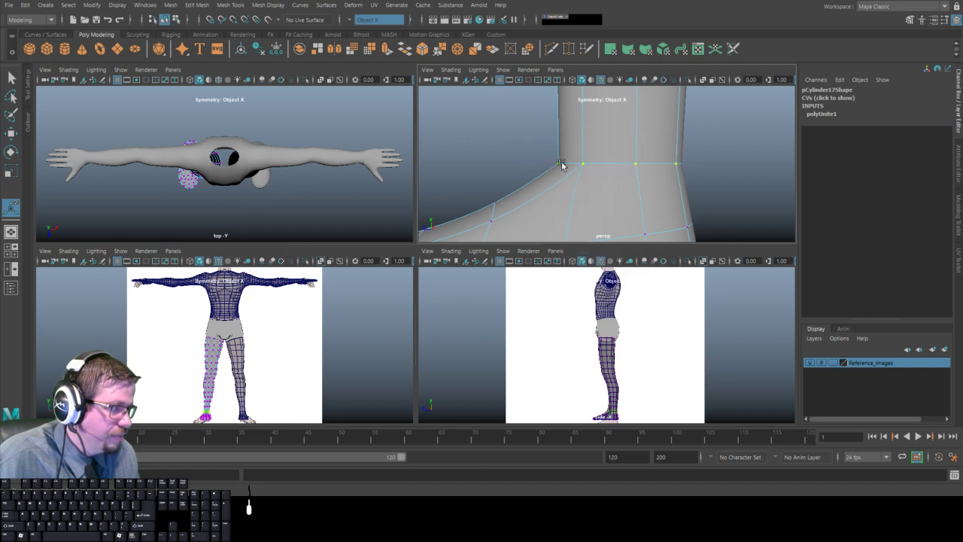
{"action": "right_click_drag", "start_coordinate": [594, 163], "coordinate": [631, 117], "text": "shift"}
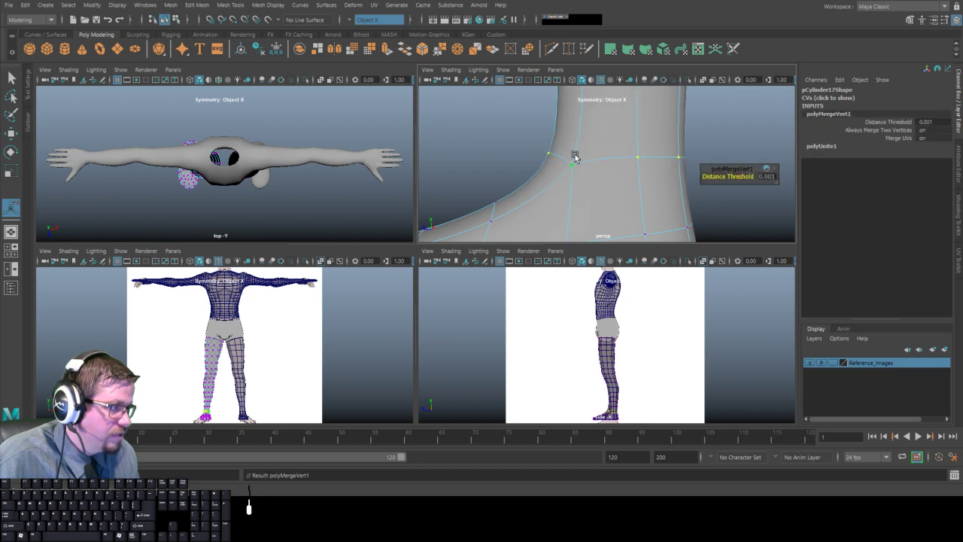
{"action": "left_click_drag", "start_coordinate": [563, 152], "coordinate": [731, 153], "text": "alt"}
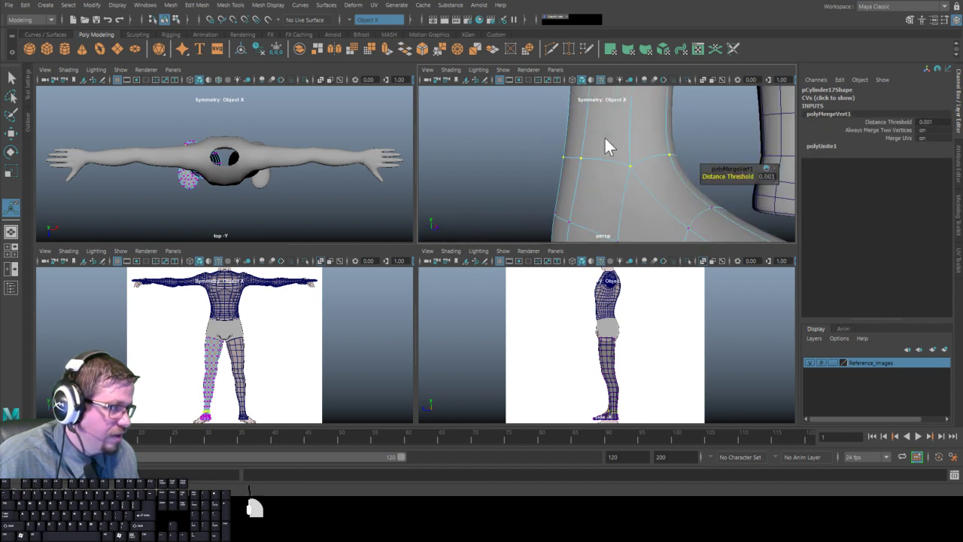
{"action": "right_click_drag", "start_coordinate": [606, 145], "coordinate": [640, 119]}
{"action": "right_click_drag", "start_coordinate": [637, 160], "coordinate": [572, 159], "text": "alt"}
{"action": "left_click", "coordinate": [571, 159]}
{"action": "left_click_drag", "start_coordinate": [571, 157], "coordinate": [488, 140], "text": "alt"}
{"action": "middle_click_drag", "start_coordinate": [633, 140], "coordinate": [558, 155], "text": "alt"}
{"action": "right_click_drag", "start_coordinate": [559, 155], "coordinate": [489, 118], "text": "alt"}
{"action": "middle_click_drag", "start_coordinate": [524, 123], "coordinate": [527, 156], "text": "alt"}
{"action": "right_click_drag", "start_coordinate": [527, 156], "coordinate": [529, 133], "text": "alt"}
{"action": "left_click_drag", "start_coordinate": [529, 133], "coordinate": [573, 124], "text": "alt"}
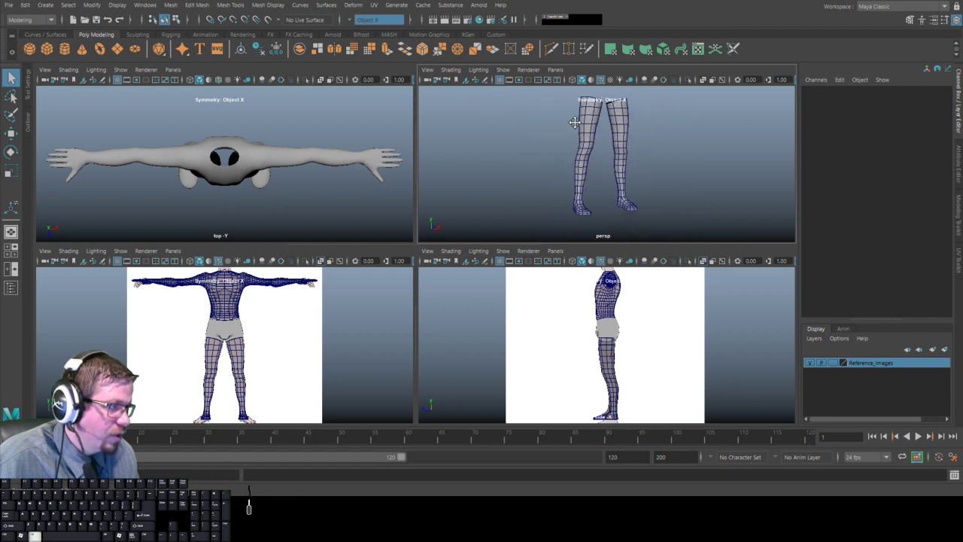
Combine the left leg and left foot into a single mesh.
{"action": "right_click_drag", "start_coordinate": [573, 123], "coordinate": [597, 173], "text": "alt"}
{"action": "middle_click_drag", "start_coordinate": [597, 174], "coordinate": [591, 124], "text": "alt"}
{"action": "right_click_drag", "start_coordinate": [590, 125], "coordinate": [612, 210], "text": "alt"}
{"action": "left_click", "coordinate": [583, 166]}
{"action": "left_click_drag", "start_coordinate": [579, 167], "coordinate": [592, 183], "text": "alt"}
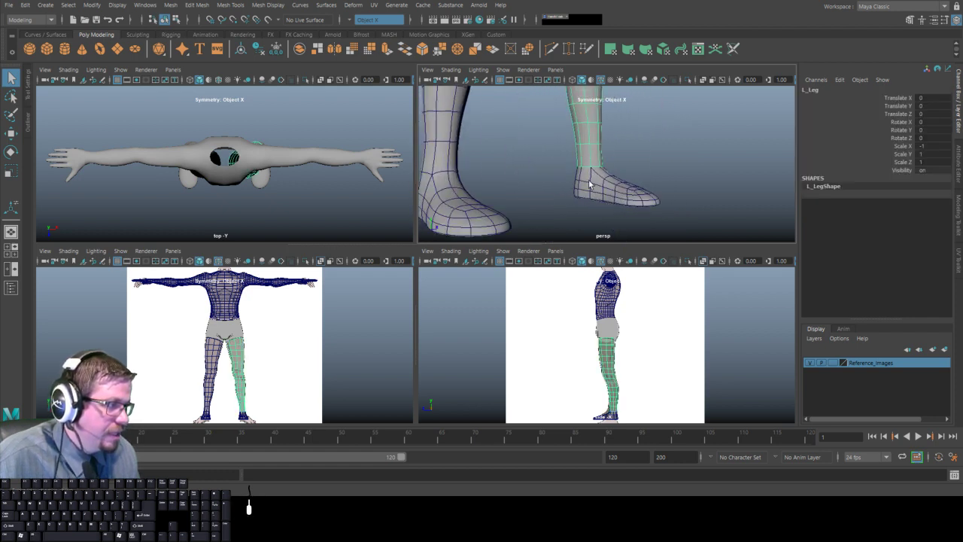
{"action": "left_click", "coordinate": [592, 182], "text": "shift"}
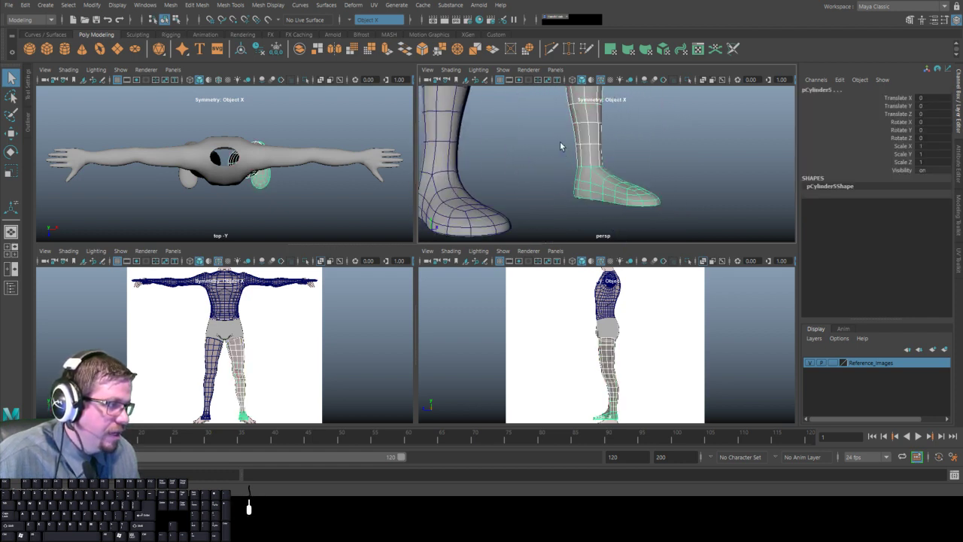
{"action": "left_click", "coordinate": [301, 50]}
Merge the left ankle's seam vertices with a distance threshold of 0.001 and return to object selection.
{"action": "right_click", "coordinate": [597, 155]}
{"action": "left_click", "coordinate": [558, 154]}
{"action": "left_click_drag", "start_coordinate": [537, 147], "coordinate": [614, 173]}
{"action": "right_click_drag", "start_coordinate": [600, 173], "coordinate": [630, 107], "text": "shift"}
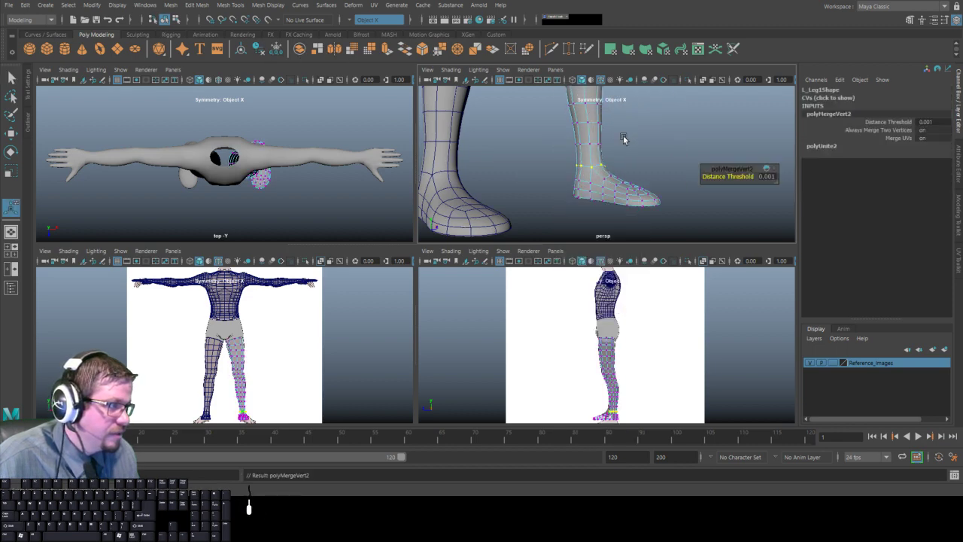
{"action": "left_click_drag", "start_coordinate": [622, 137], "coordinate": [592, 129], "text": "alt"}
{"action": "middle_click_drag", "start_coordinate": [593, 130], "coordinate": [594, 193], "text": "alt"}
{"action": "right_click_drag", "start_coordinate": [594, 192], "coordinate": [576, 101], "text": "alt"}
{"action": "left_click", "coordinate": [634, 108]}
{"action": "middle_click_drag", "start_coordinate": [576, 102], "coordinate": [575, 152], "text": "alt"}
{"action": "left_click_drag", "start_coordinate": [574, 153], "coordinate": [585, 151], "text": "alt"}
Combine the complete left and right legs into one mesh.
{"action": "left_click", "coordinate": [586, 152]}
{"action": "right_click_drag", "start_coordinate": [587, 152], "coordinate": [556, 187], "text": "alt"}
{"action": "left_click_drag", "start_coordinate": [557, 187], "coordinate": [535, 171], "text": "alt"}
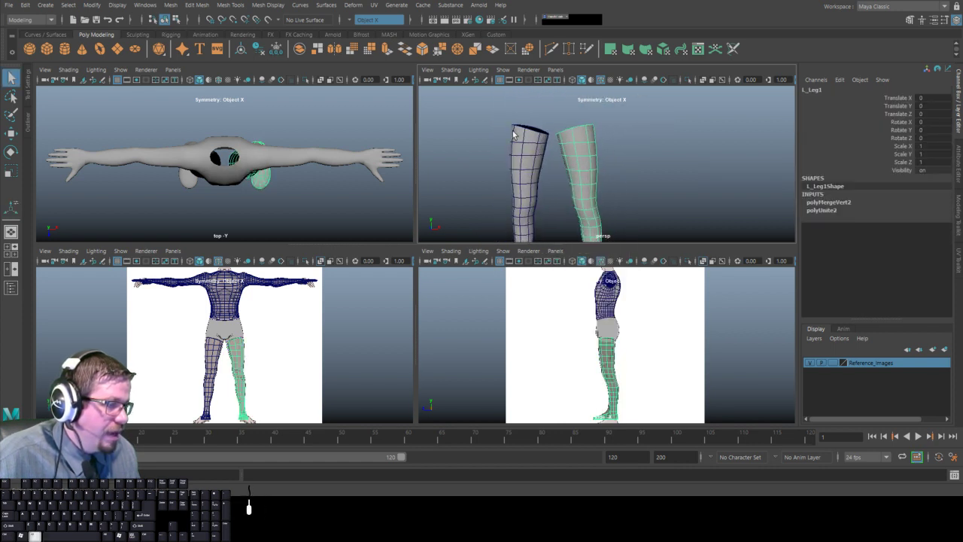
{"action": "right_click_drag", "start_coordinate": [536, 171], "coordinate": [392, 289], "text": "alt"}
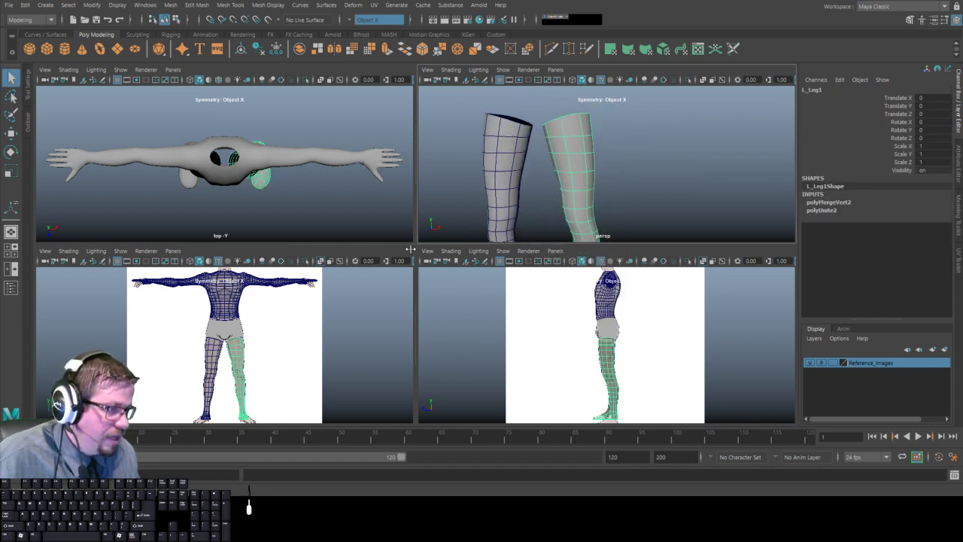
{"action": "key", "text": "space"}
{"action": "scroll", "coordinate": [360, 281], "scroll_direction": "up", "scroll_amount": 5}
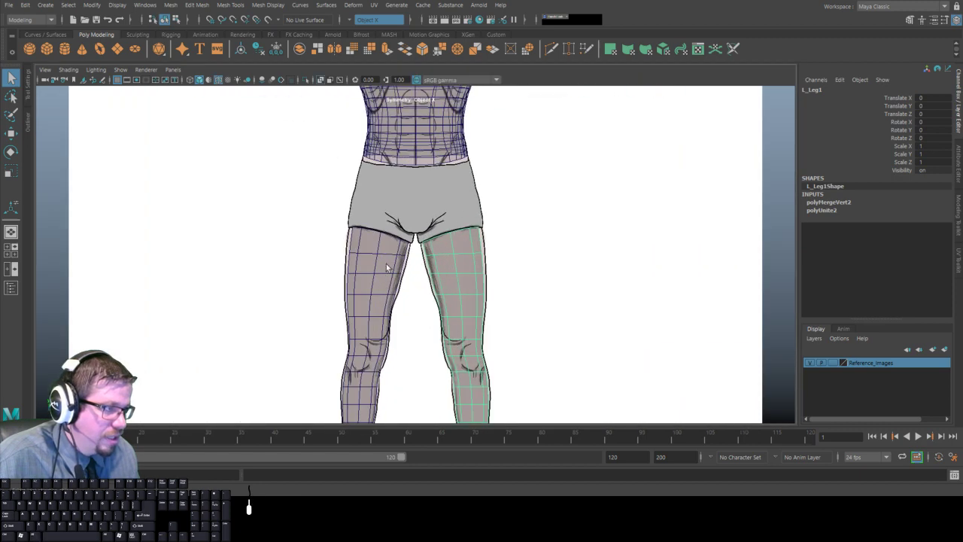
{"action": "middle_click_drag", "start_coordinate": [363, 190], "coordinate": [384, 216], "text": "alt"}
{"action": "right_click_drag", "start_coordinate": [385, 215], "coordinate": [435, 339], "text": "alt"}
{"action": "middle_click_drag", "start_coordinate": [435, 338], "coordinate": [438, 257], "text": "alt"}
{"action": "right_click_drag", "start_coordinate": [438, 258], "coordinate": [391, 197], "text": "alt"}
{"action": "middle_click_drag", "start_coordinate": [415, 301], "coordinate": [437, 248], "text": "alt"}
{"action": "left_click", "coordinate": [420, 203]}
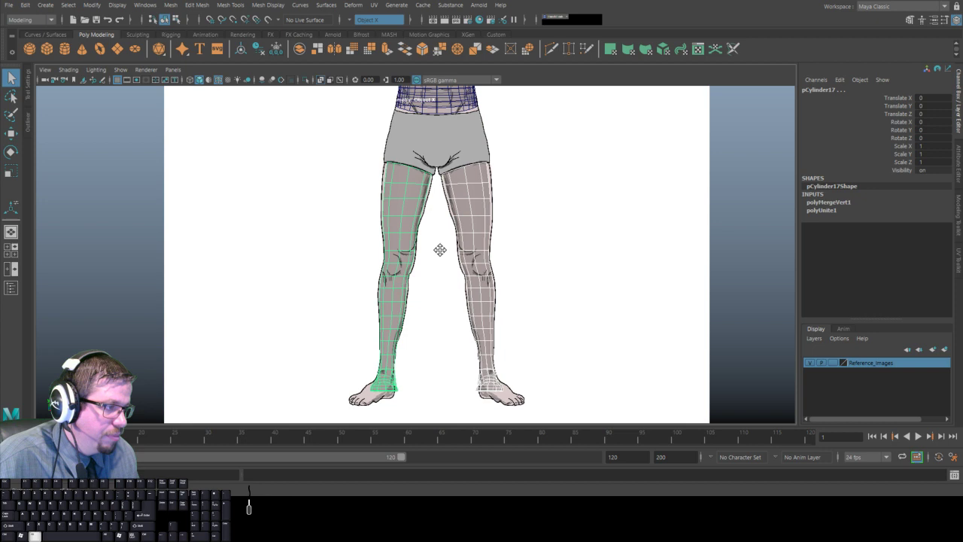
{"action": "left_click", "coordinate": [304, 51]}
Switch the combined legs to edge selection in the perspective view and turn symmetry off.
{"action": "middle_click_drag", "start_coordinate": [365, 162], "coordinate": [364, 201], "text": "alt"}
{"action": "right_click_drag", "start_coordinate": [365, 198], "coordinate": [399, 316], "text": "alt"}
{"action": "right_click", "coordinate": [416, 183]}
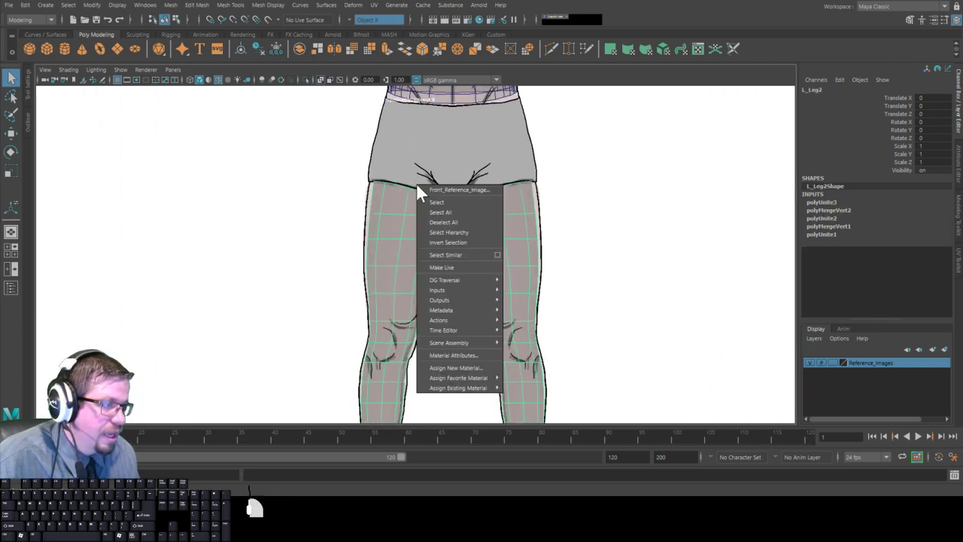
{"action": "right_click_drag", "start_coordinate": [403, 208], "coordinate": [447, 184]}
{"action": "key", "text": "space"}
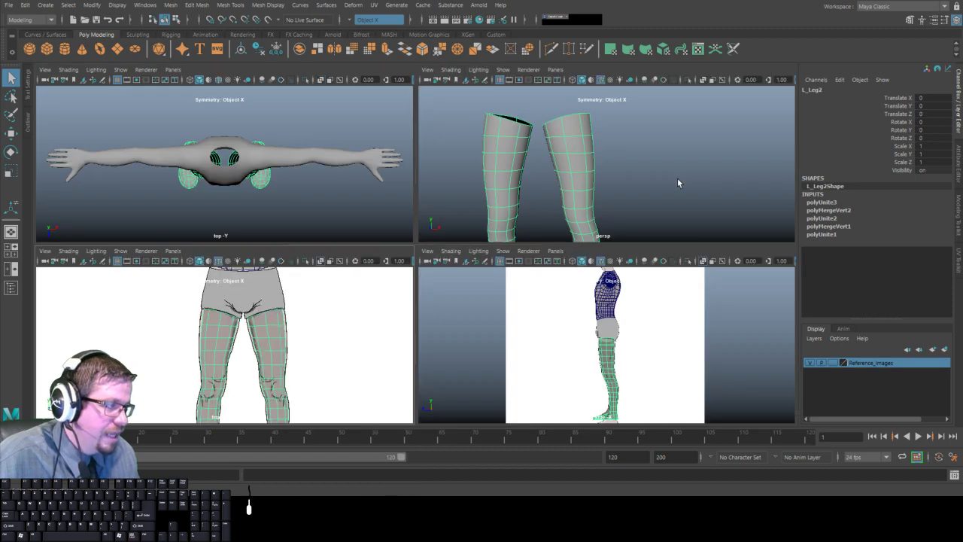
{"action": "key", "text": "space"}
{"action": "left_click_drag", "start_coordinate": [516, 172], "coordinate": [489, 130], "text": "alt"}
{"action": "middle_click_drag", "start_coordinate": [490, 131], "coordinate": [538, 233], "text": "alt"}
{"action": "left_click_drag", "start_coordinate": [539, 234], "coordinate": [448, 191], "text": "alt"}
{"action": "right_click_drag", "start_coordinate": [447, 189], "coordinate": [444, 170]}
{"action": "left_click_drag", "start_coordinate": [439, 180], "coordinate": [392, 164], "text": "alt"}
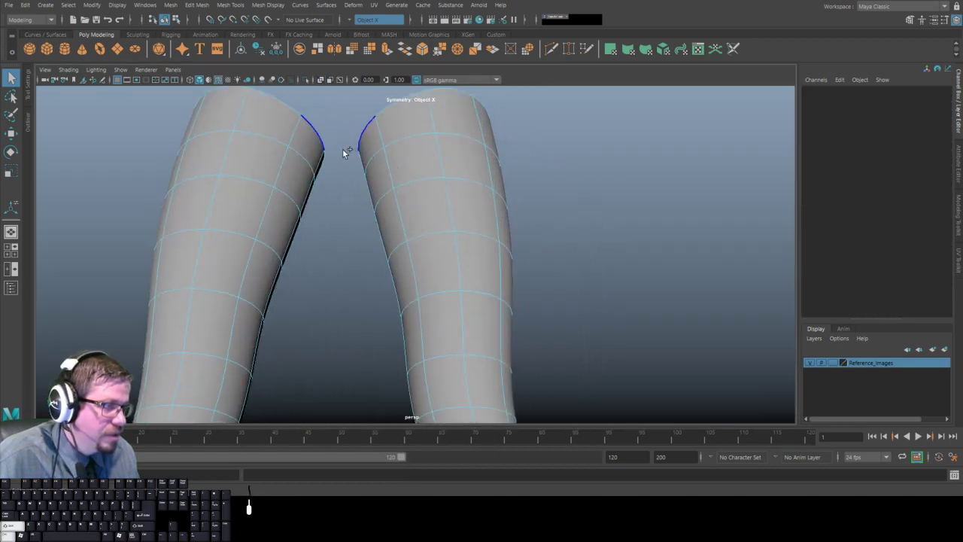
{"action": "right_click", "coordinate": [311, 155], "text": "ctrl+shift"}
{"action": "right_click_drag", "start_coordinate": [311, 155], "coordinate": [308, 81], "text": "ctrl+shift"}
Select the open border edges facing each other on the inner thighs of both legs.
{"action": "left_click", "coordinate": [302, 137]}
{"action": "left_click", "coordinate": [312, 134]}
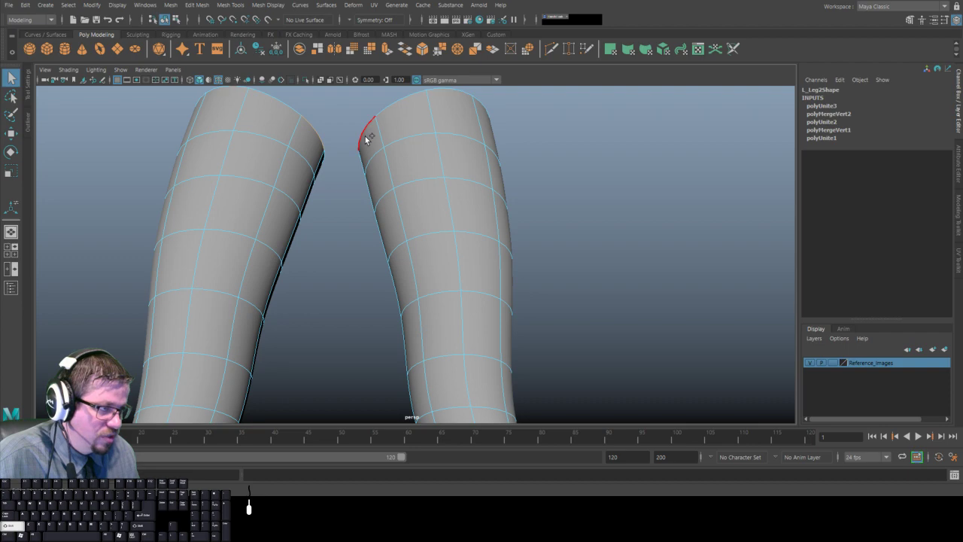
{"action": "left_click_drag", "start_coordinate": [332, 165], "coordinate": [147, 171], "text": "alt"}
{"action": "left_click_drag", "start_coordinate": [393, 185], "coordinate": [384, 155], "text": "alt"}
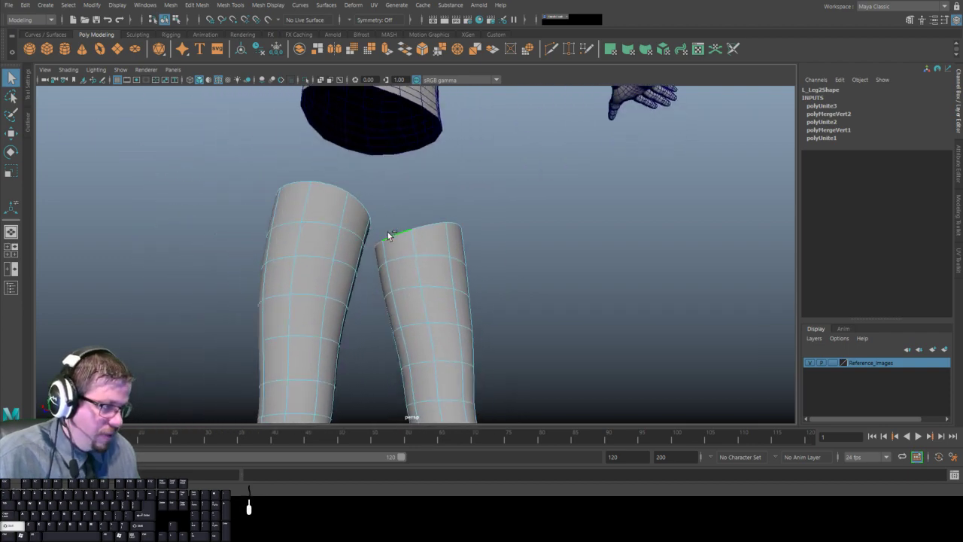
{"action": "left_click_drag", "start_coordinate": [388, 232], "coordinate": [447, 219], "text": "alt"}
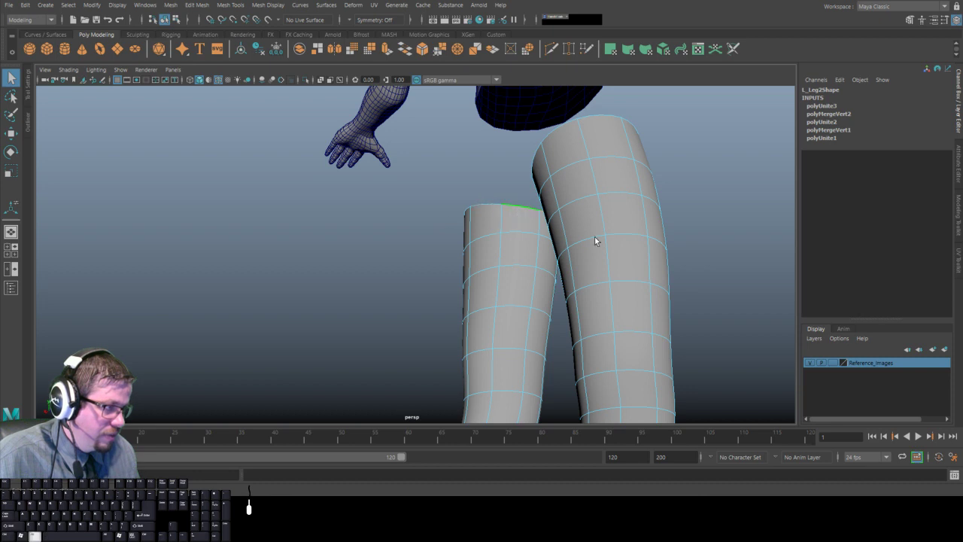
{"action": "left_click_drag", "start_coordinate": [594, 237], "coordinate": [419, 188], "text": "alt"}
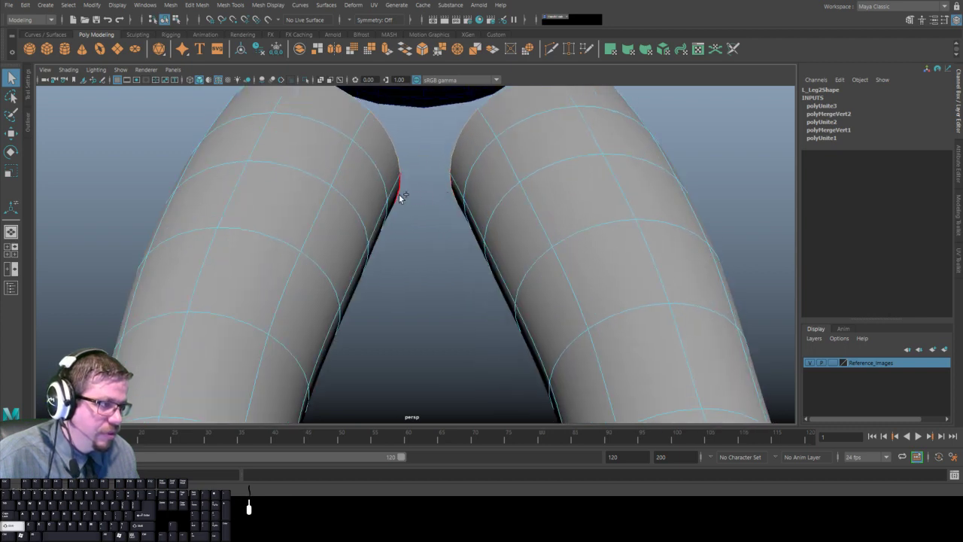
Try bridging the selected inner-thigh edges of the two legs.
{"action": "left_click", "coordinate": [405, 48]}
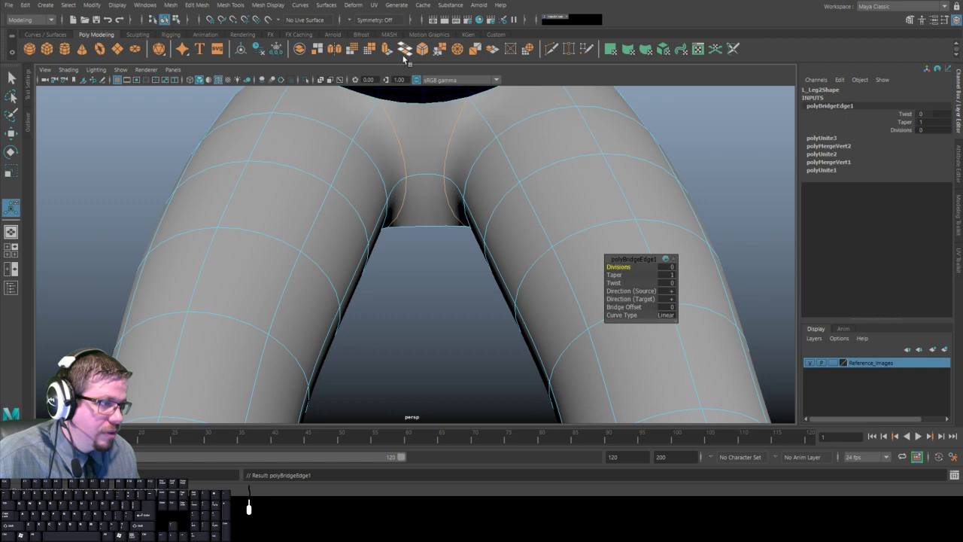
{"action": "left_click_drag", "start_coordinate": [425, 150], "coordinate": [409, 178], "text": "alt"}
{"action": "key", "text": "ctrl+z"}
{"action": "left_click", "coordinate": [406, 50]}
{"action": "key", "text": "ctrl+z"}
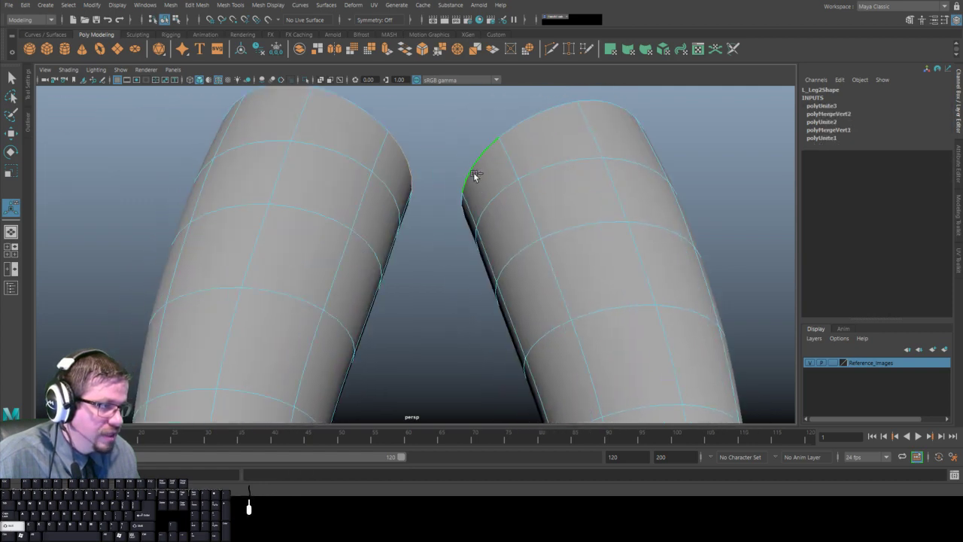
Adjust the inner-thigh edge selection and bridge both legs across the crotch with 3 divisions.
{"action": "left_click_drag", "start_coordinate": [473, 173], "coordinate": [369, 220], "text": "alt"}
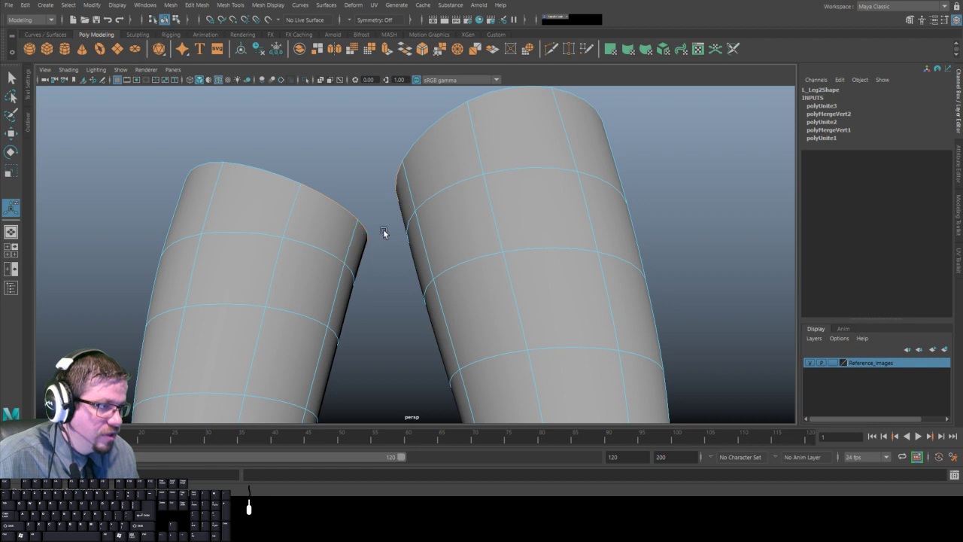
{"action": "left_click_drag", "start_coordinate": [382, 209], "coordinate": [419, 158], "text": "alt"}
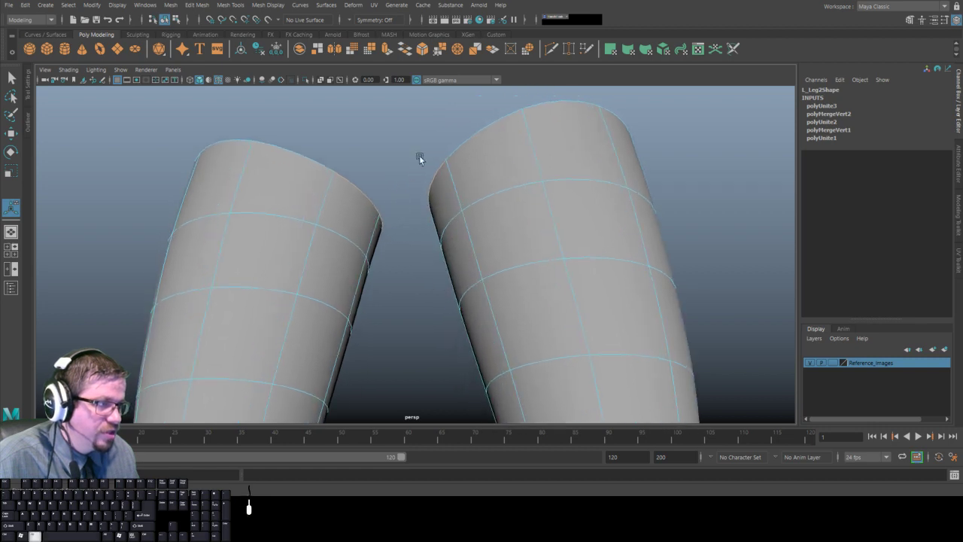
{"action": "left_click", "coordinate": [407, 54]}
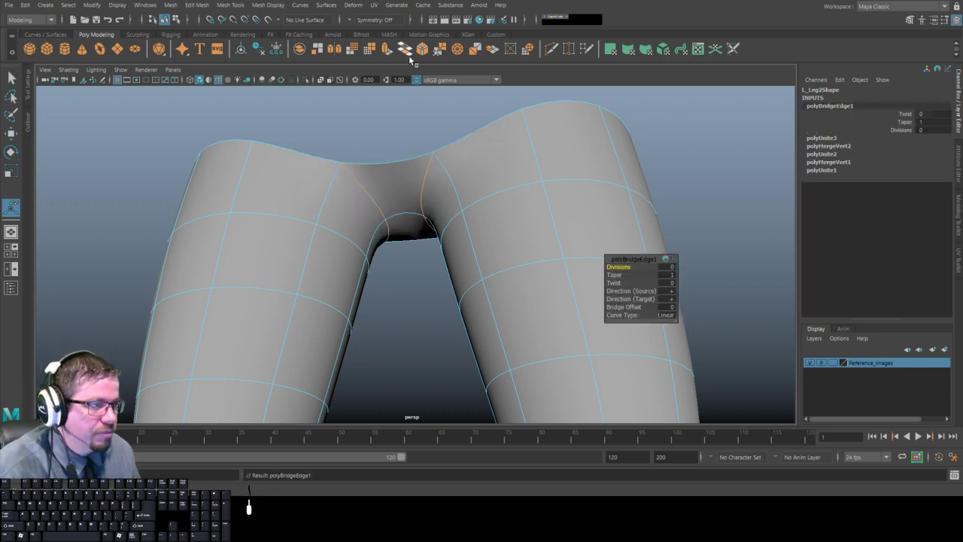
{"action": "left_click", "coordinate": [672, 267]}
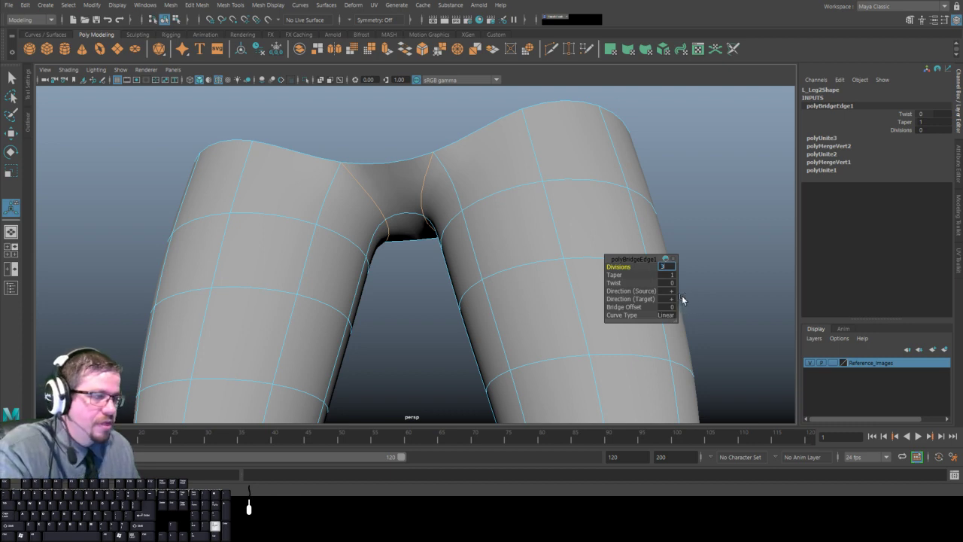
{"action": "key", "text": "Return"}
Bridge the neighbouring upper thigh edges on one side of the crotch with 3 divisions and switch to vertex selection.
{"action": "left_click_drag", "start_coordinate": [467, 193], "coordinate": [438, 198], "text": "alt"}
{"action": "left_click", "coordinate": [312, 182]}
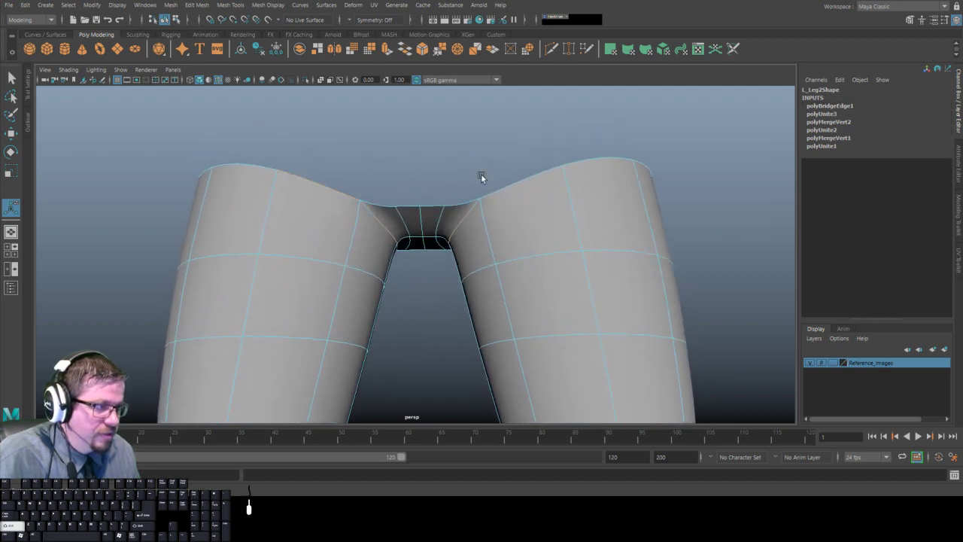
{"action": "left_click", "coordinate": [404, 50]}
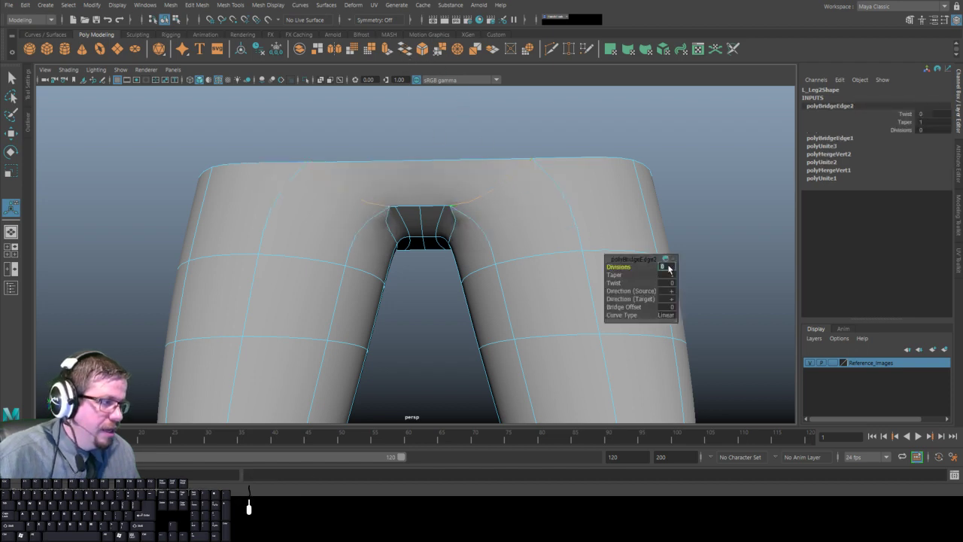
{"action": "type", "text": "3"}
{"action": "key", "text": "Return"}
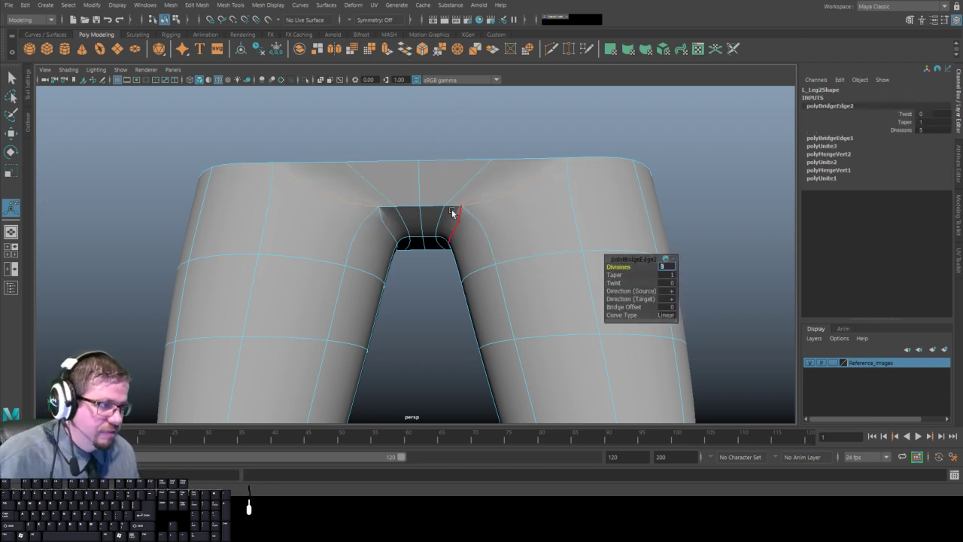
{"action": "right_click_drag", "start_coordinate": [404, 201], "coordinate": [364, 199]}
Try pulling the middle seam vertex between the two bridges downward.
{"action": "left_click", "coordinate": [419, 205]}
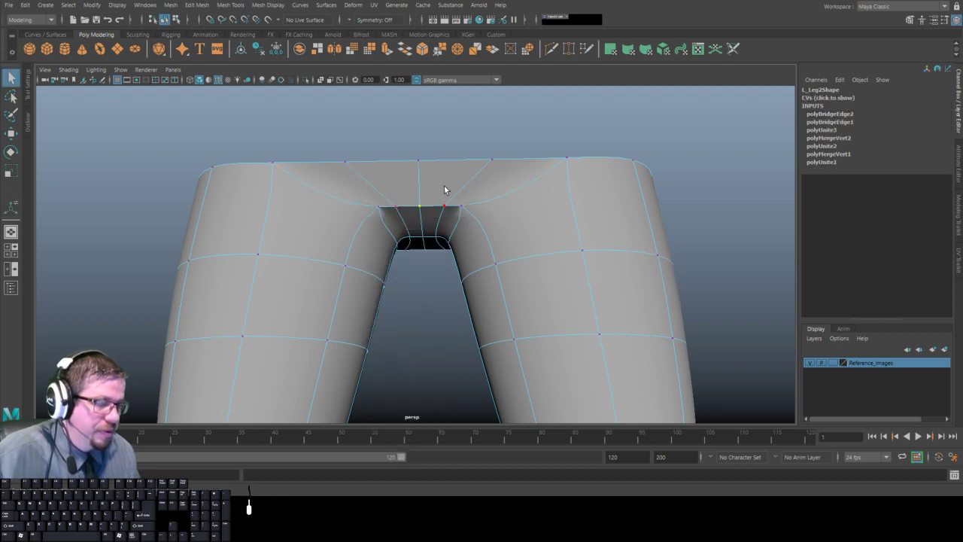
{"action": "key", "text": "w"}
{"action": "left_click_drag", "start_coordinate": [431, 177], "coordinate": [432, 240]}
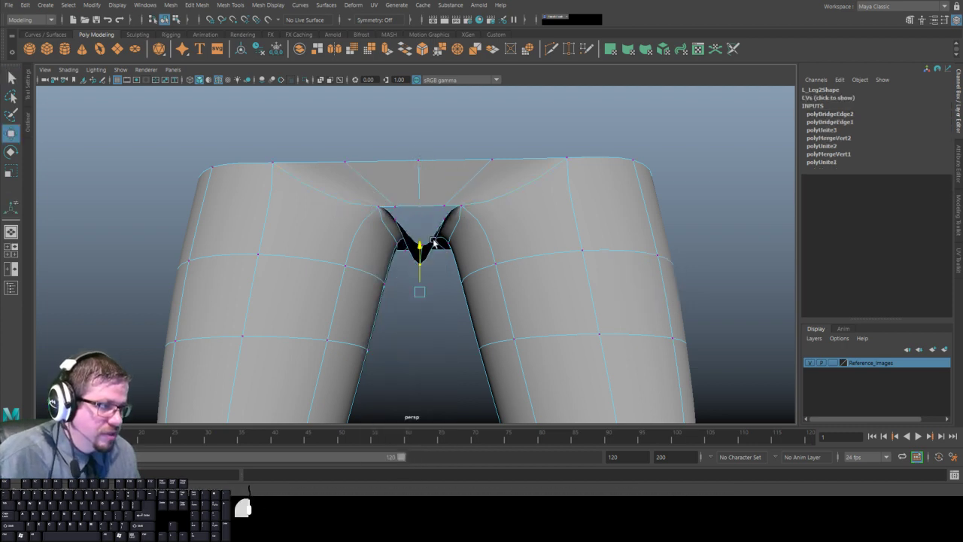
{"action": "key", "text": "ctrl+z"}
Merge the overlapping seam vertices between the two bridges at a 0.001 distance threshold and return to edge selection.
{"action": "left_click_drag", "start_coordinate": [390, 197], "coordinate": [452, 218]}
{"action": "right_click_drag", "start_coordinate": [431, 191], "coordinate": [494, 146], "text": "shift"}
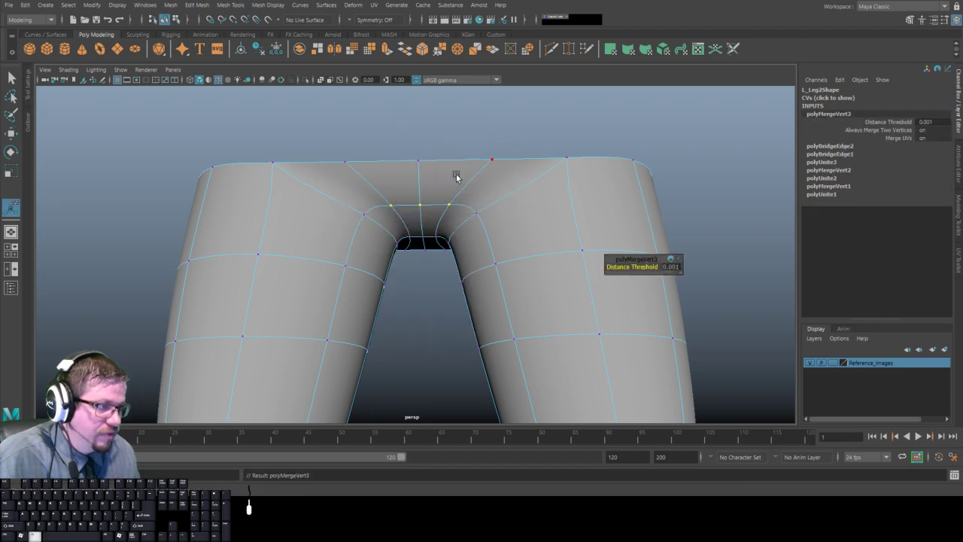
{"action": "left_click_drag", "start_coordinate": [456, 176], "coordinate": [363, 293], "text": "alt"}
{"action": "right_click_drag", "start_coordinate": [362, 293], "coordinate": [362, 202]}
Bridge the matching upper thigh edges on the opposite side of the crotch with 3 divisions.
{"action": "left_click_drag", "start_coordinate": [362, 201], "coordinate": [345, 279], "text": "alt"}
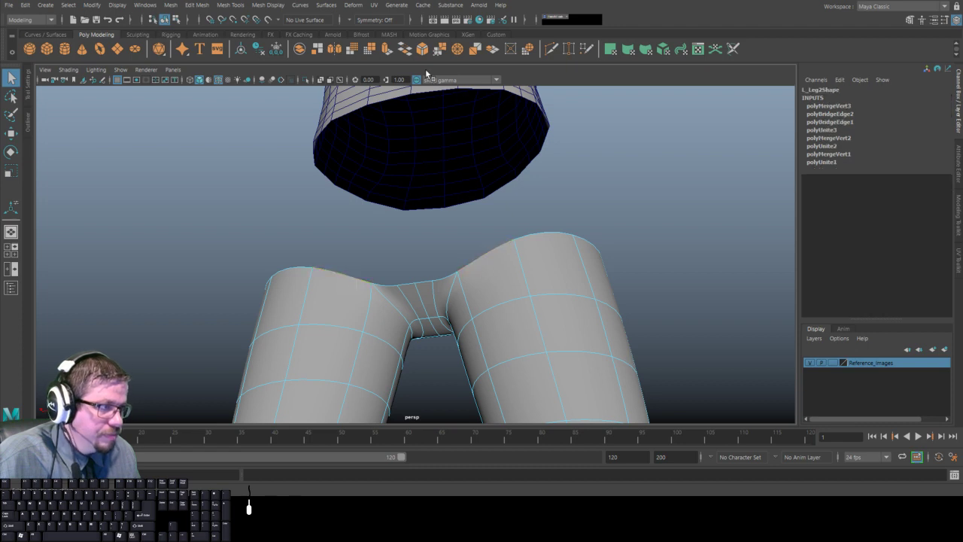
{"action": "left_click", "coordinate": [406, 48]}
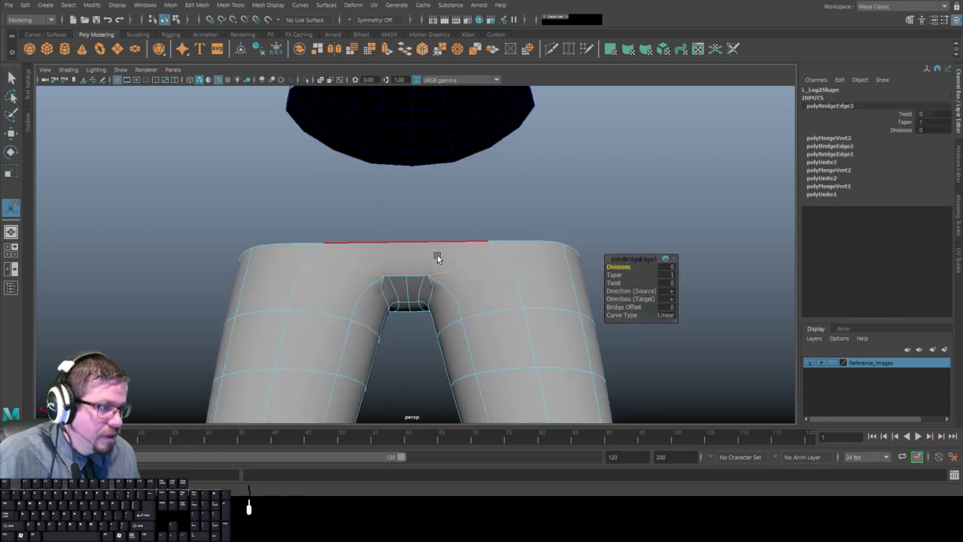
{"action": "type", "text": "3"}
{"action": "key", "text": "Return"}
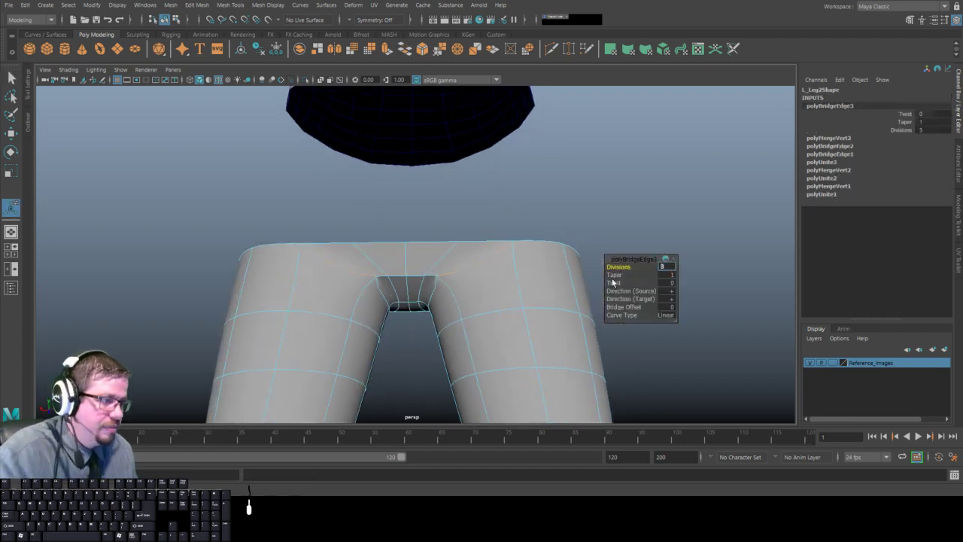
Merge the overlapping seam vertices below the opposite side's bridge with a 0.001 distance threshold.
{"action": "right_click_drag", "start_coordinate": [426, 230], "coordinate": [394, 230]}
{"action": "scroll", "coordinate": [418, 242], "scroll_direction": "up", "scroll_amount": 3}
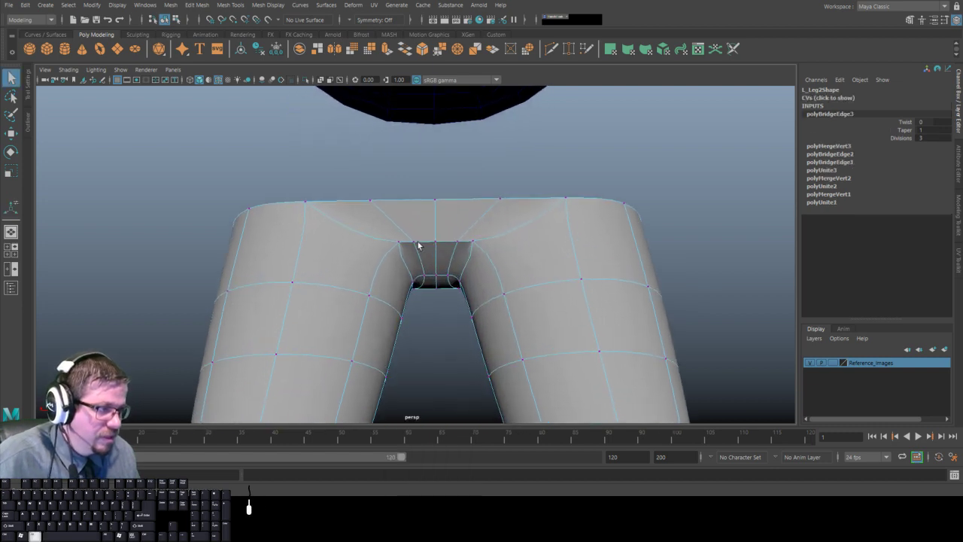
{"action": "left_click_drag", "start_coordinate": [421, 239], "coordinate": [464, 254]}
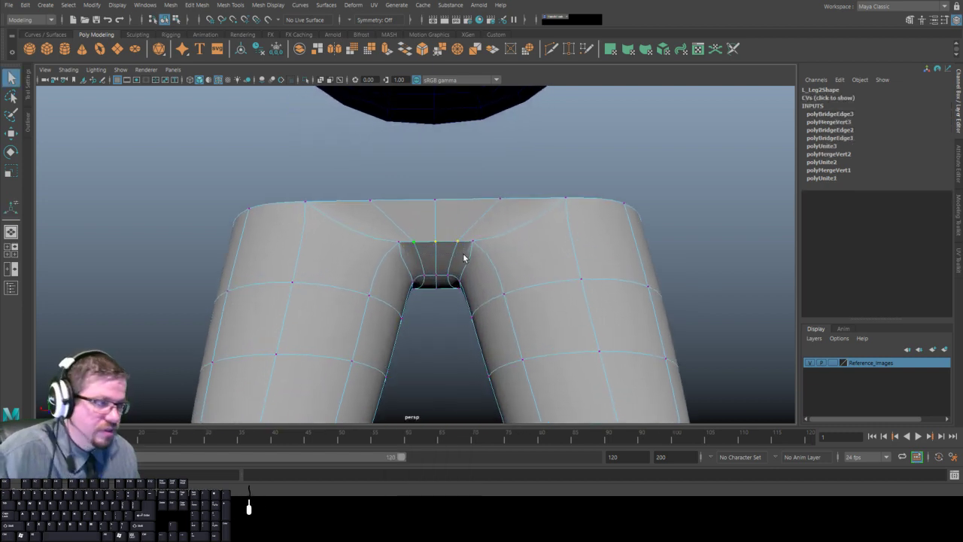
{"action": "right_click_drag", "start_coordinate": [440, 258], "coordinate": [468, 206], "text": "shift"}
{"action": "right_click_drag", "start_coordinate": [424, 230], "coordinate": [458, 210]}
{"action": "left_click_drag", "start_coordinate": [458, 210], "coordinate": [333, 224], "text": "alt"}
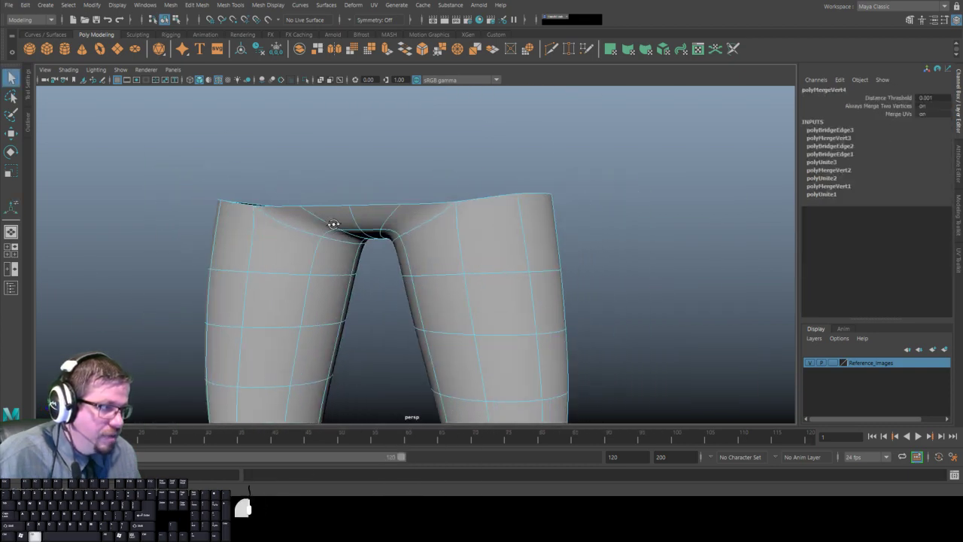
Raise the crotch's centre-line vertices in the front view and turn off the smooth mesh preview.
{"action": "key", "text": "space"}
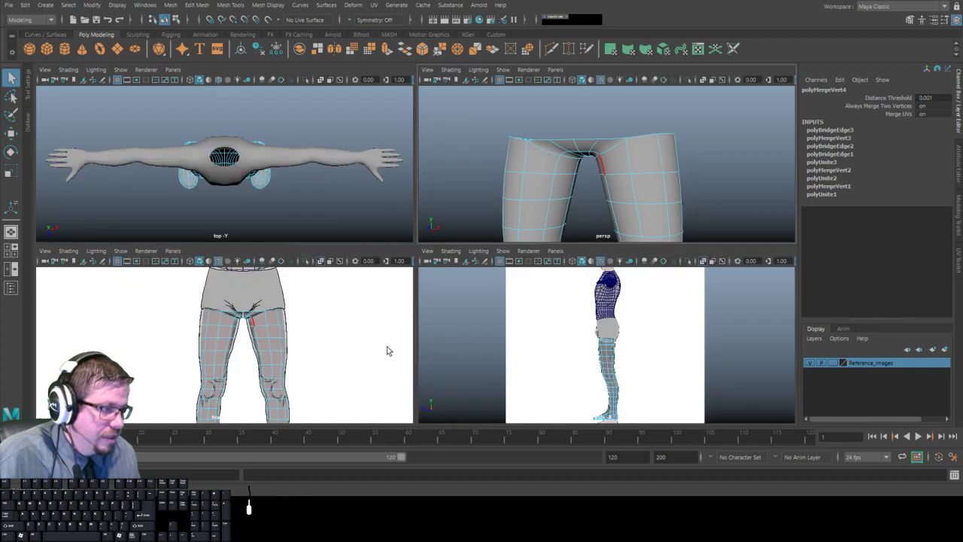
{"action": "key", "text": "space"}
{"action": "scroll", "coordinate": [368, 280], "scroll_direction": "up", "scroll_amount": 5}
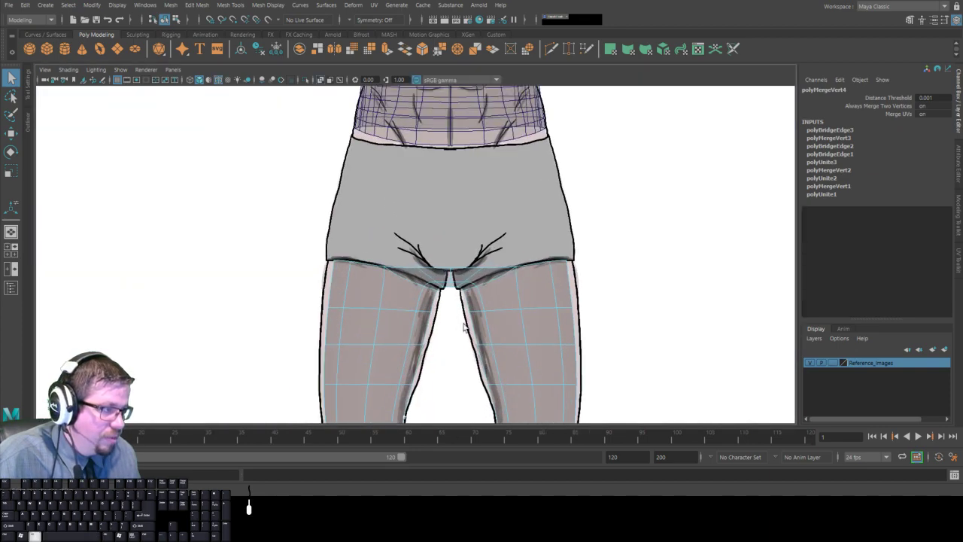
{"action": "scroll", "coordinate": [462, 248], "scroll_direction": "up", "scroll_amount": 1}
{"action": "right_click_drag", "start_coordinate": [462, 242], "coordinate": [461, 231]}
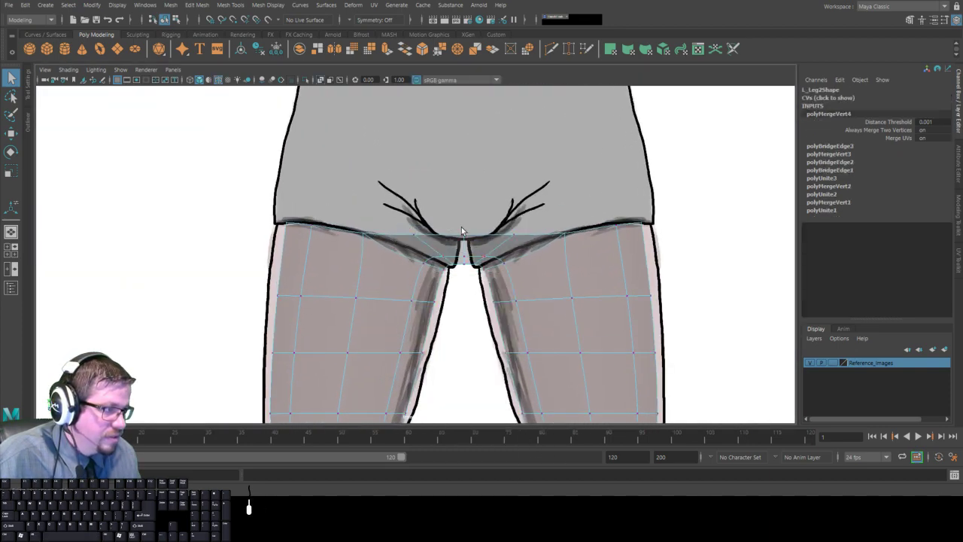
{"action": "key", "text": "w"}
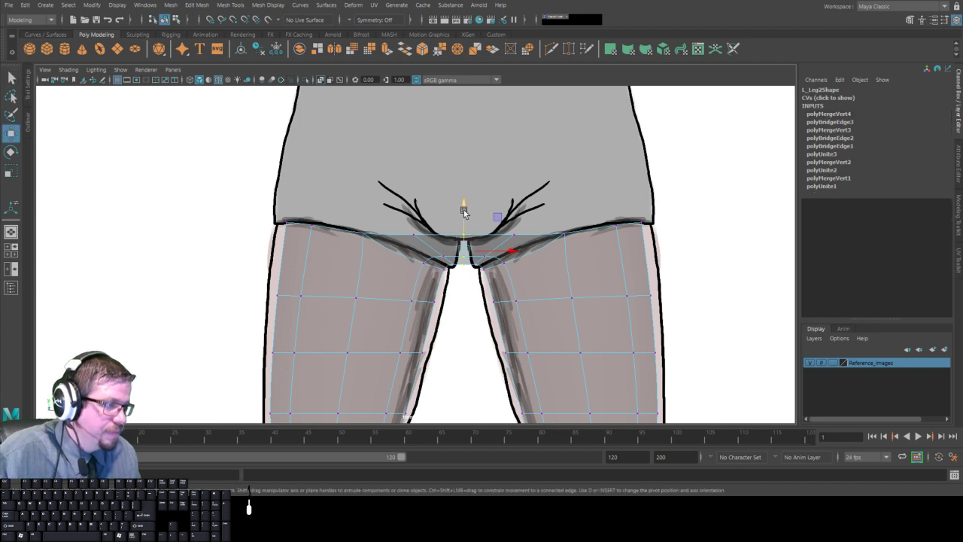
{"action": "left_click_drag", "start_coordinate": [463, 209], "coordinate": [464, 174]}
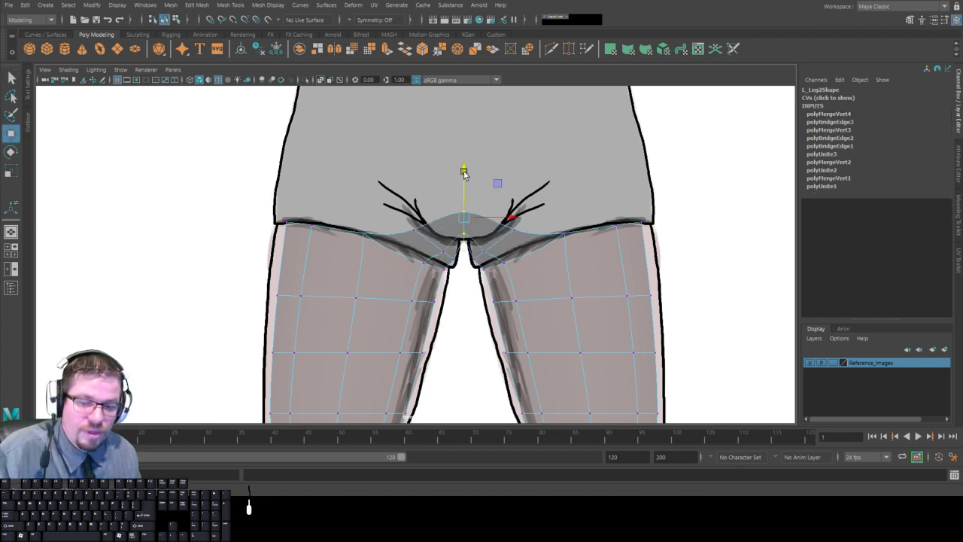
{"action": "key", "text": "1"}
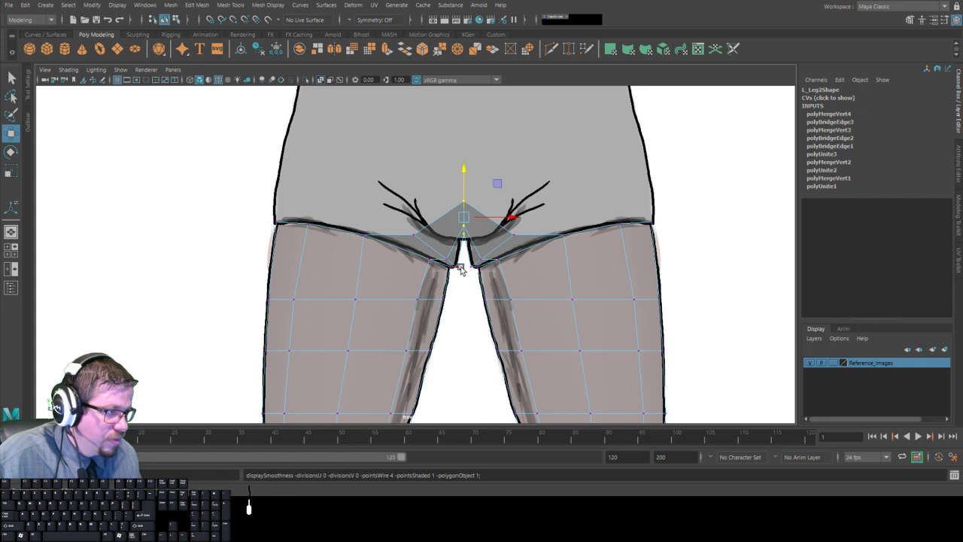
Raise the bridge vertices on both sides of the crotch centre to match the reference drawing's crotch line.
{"action": "left_click_drag", "start_coordinate": [441, 248], "coordinate": [464, 269]}
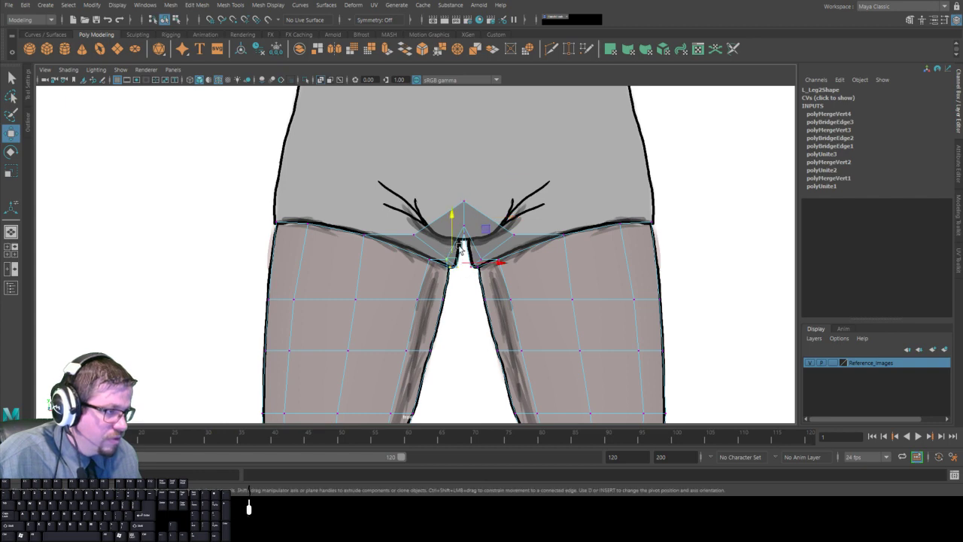
{"action": "scroll", "coordinate": [367, 231], "scroll_direction": "up", "scroll_amount": 5}
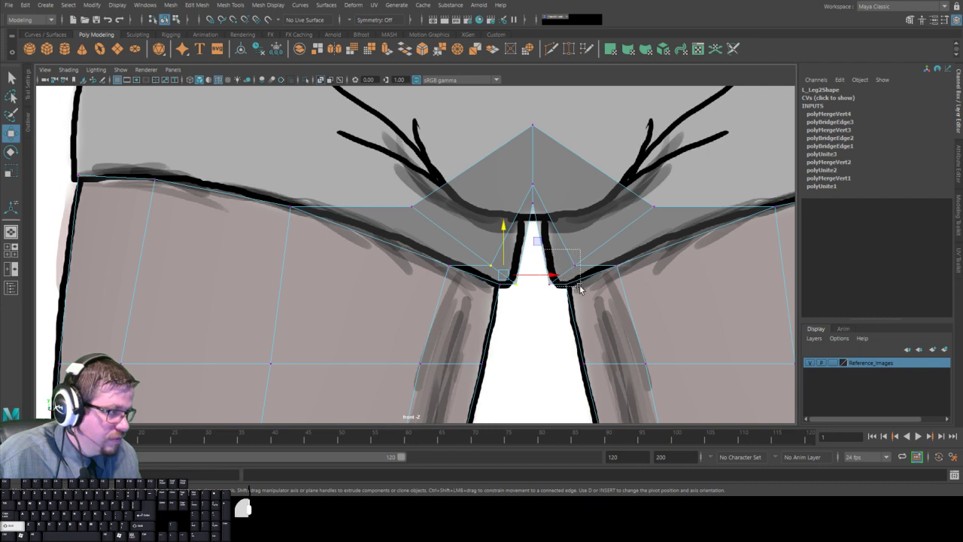
{"action": "left_click_drag", "start_coordinate": [579, 288], "coordinate": [576, 299], "text": "shift"}
{"action": "left_click", "coordinate": [517, 286], "text": "alt"}
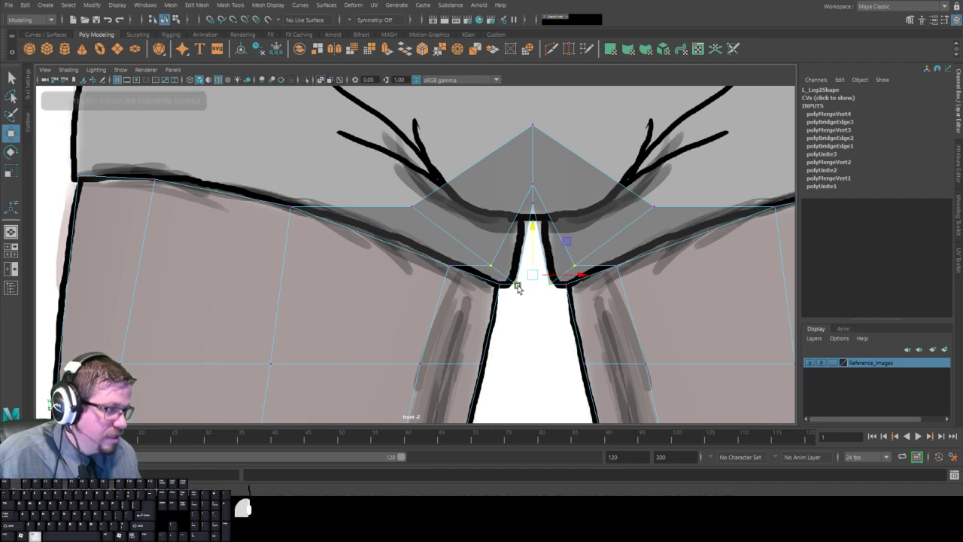
{"action": "left_click_drag", "start_coordinate": [533, 222], "coordinate": [532, 161]}
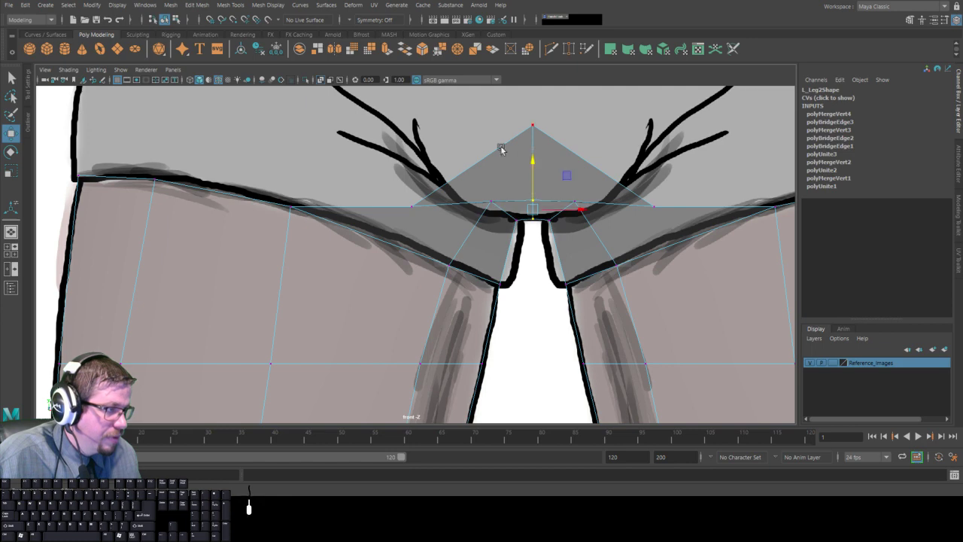
Raise the border vertices on both sides of the crotch's centre peaks, front and back, level with the peaks.
{"action": "left_click", "coordinate": [564, 154]}
{"action": "key", "text": "space"}
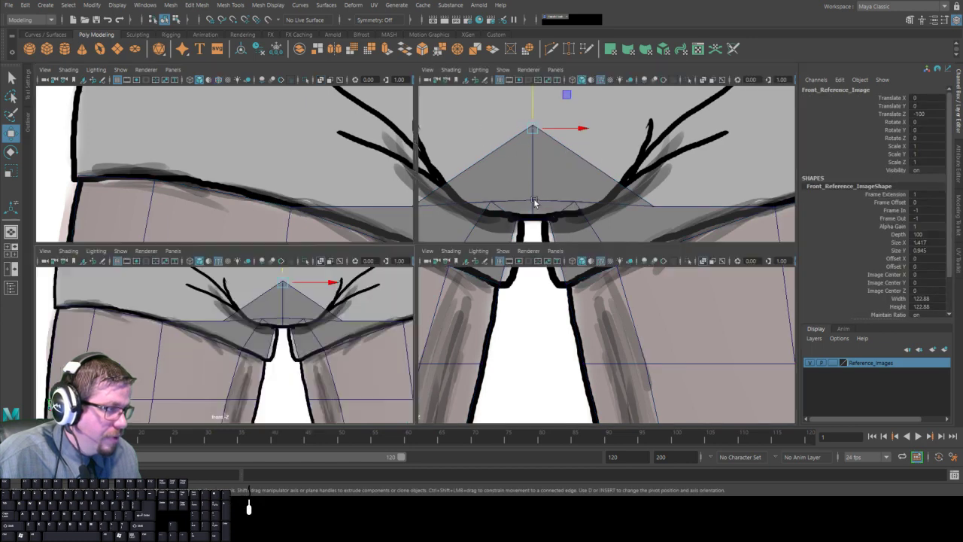
{"action": "key", "text": "space"}
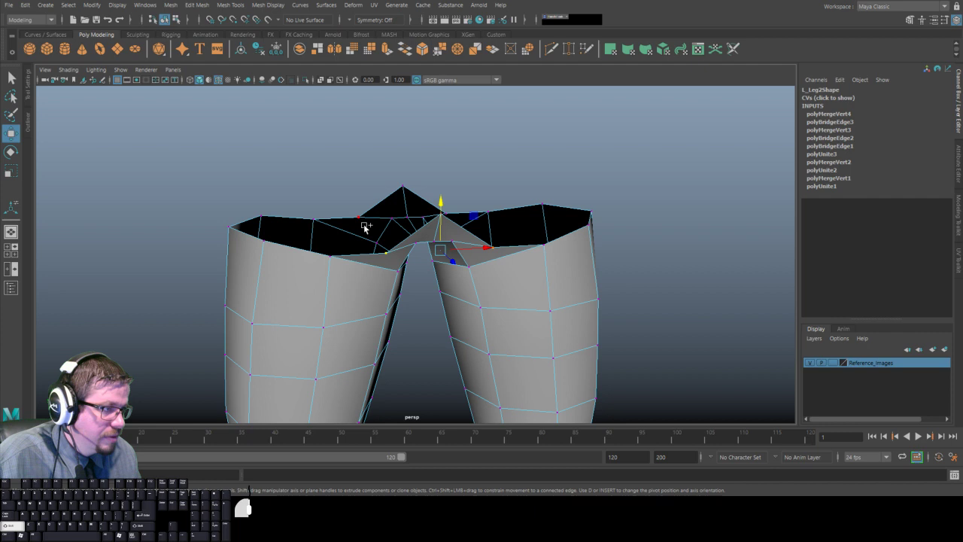
{"action": "left_click", "coordinate": [364, 226], "text": "shift"}
{"action": "left_click", "coordinate": [442, 220], "text": "shift"}
{"action": "left_click_drag", "start_coordinate": [364, 225], "coordinate": [395, 139], "text": "alt"}
{"action": "left_click_drag", "start_coordinate": [306, 211], "coordinate": [353, 231], "text": "alt"}
Extrude the outer top border edges of both legs upward to about the height of the crotch bridge.
{"action": "right_click_drag", "start_coordinate": [380, 230], "coordinate": [375, 192]}
{"action": "left_click", "coordinate": [376, 242]}
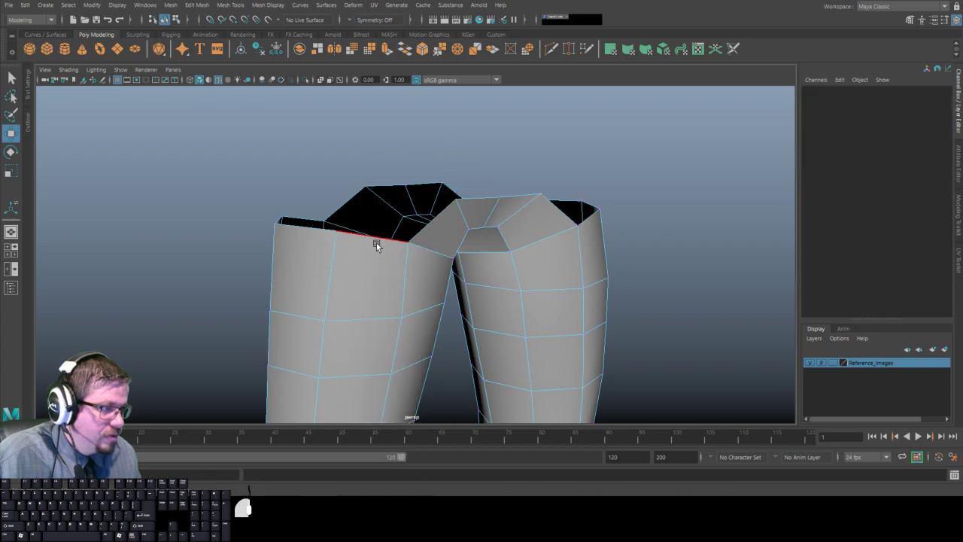
{"action": "left_click_drag", "start_coordinate": [323, 258], "coordinate": [399, 258], "text": "alt"}
{"action": "left_click_drag", "start_coordinate": [484, 233], "coordinate": [344, 264], "text": "alt"}
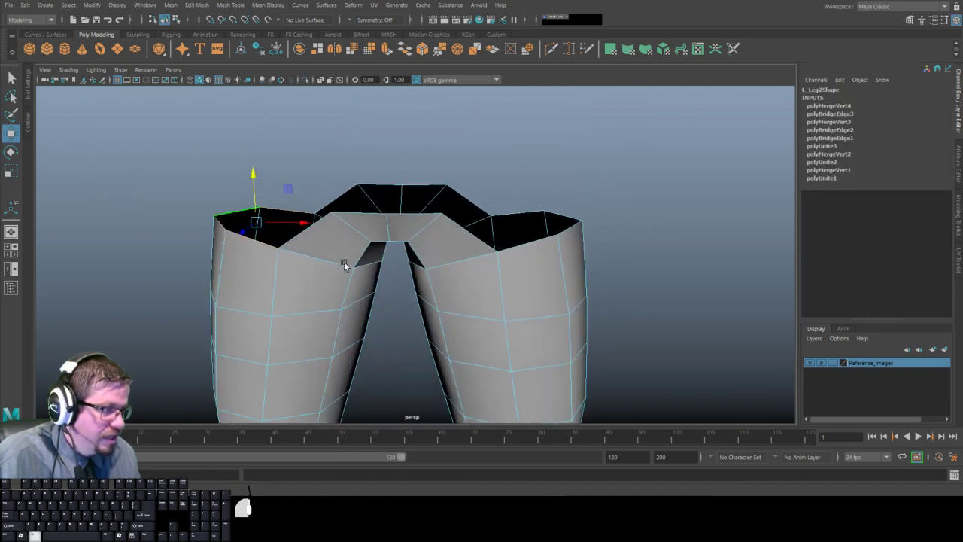
{"action": "left_click_drag", "start_coordinate": [548, 270], "coordinate": [356, 266], "text": "alt"}
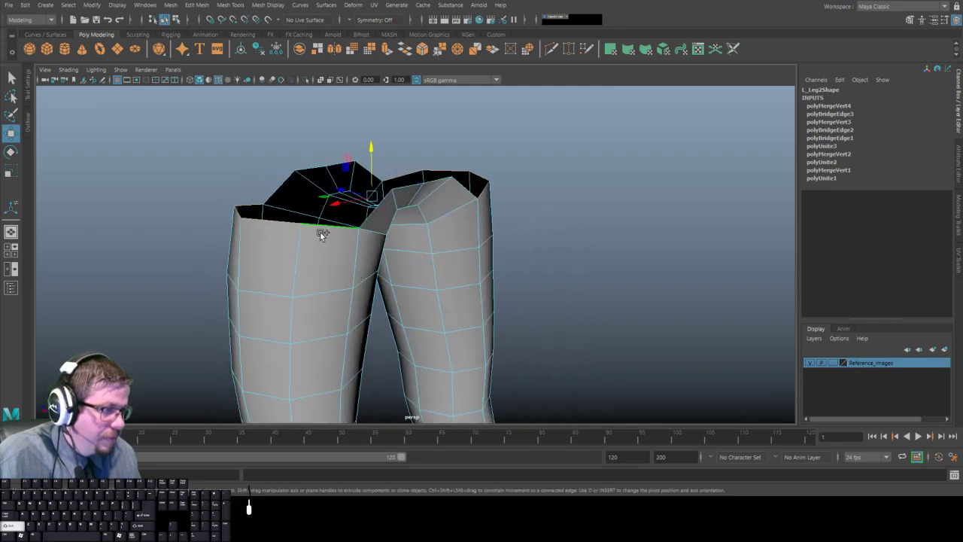
{"action": "left_click_drag", "start_coordinate": [320, 231], "coordinate": [405, 84], "text": "alt"}
{"action": "left_click", "coordinate": [385, 50]}
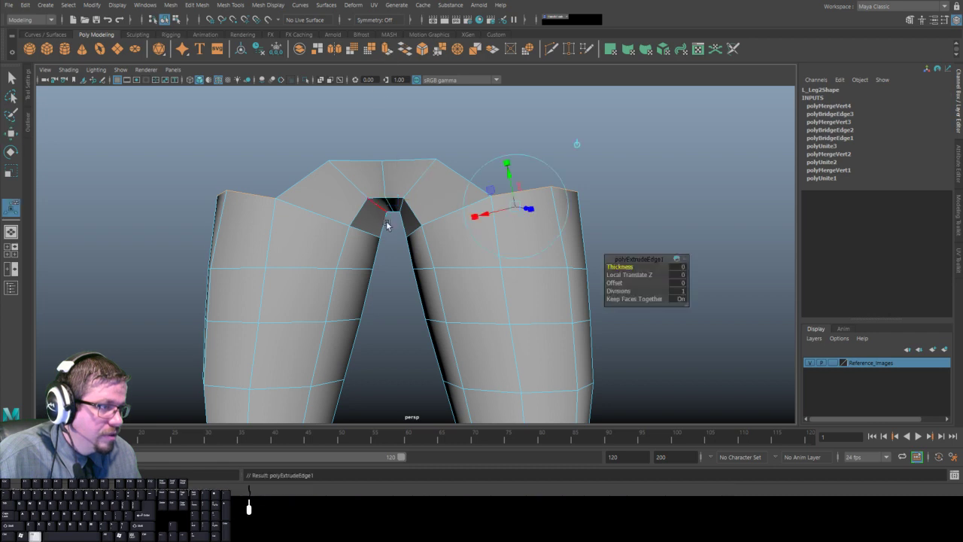
{"action": "left_click_drag", "start_coordinate": [401, 147], "coordinate": [403, 123]}
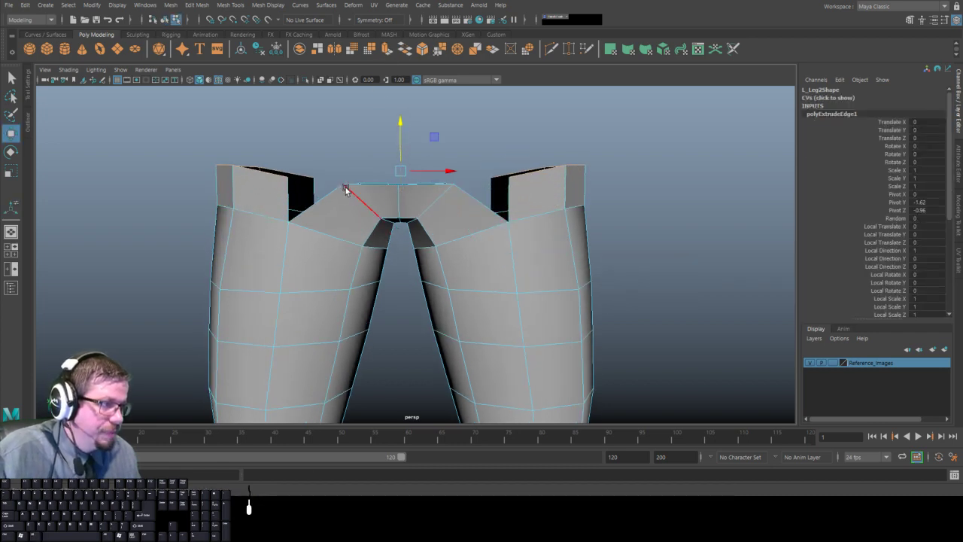
Merge one leg's extruded corner vertices with the adjoining crotch bridge vertices at the front and back.
{"action": "right_click_drag", "start_coordinate": [345, 187], "coordinate": [329, 115]}
{"action": "left_click", "coordinate": [286, 179]}
{"action": "left_click", "coordinate": [346, 191], "text": "shift"}
{"action": "left_click_drag", "start_coordinate": [323, 188], "coordinate": [295, 225], "text": "alt"}
{"action": "left_click", "coordinate": [322, 171]}
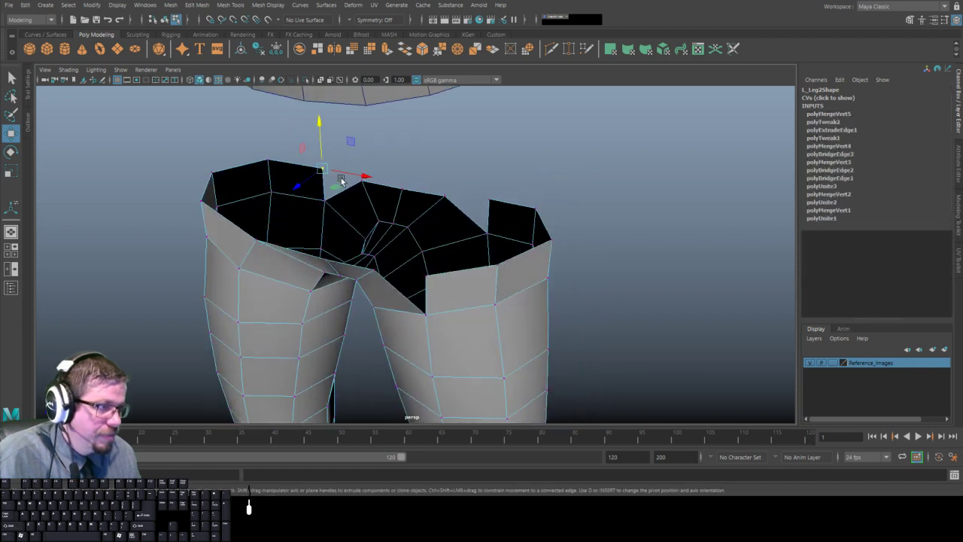
{"action": "left_click_drag", "start_coordinate": [341, 181], "coordinate": [364, 197]}
{"action": "key", "text": "g"}
Merge the other leg's extruded corner vertices with the adjoining crotch bridge vertices at the front and back.
{"action": "left_click", "coordinate": [443, 199]}
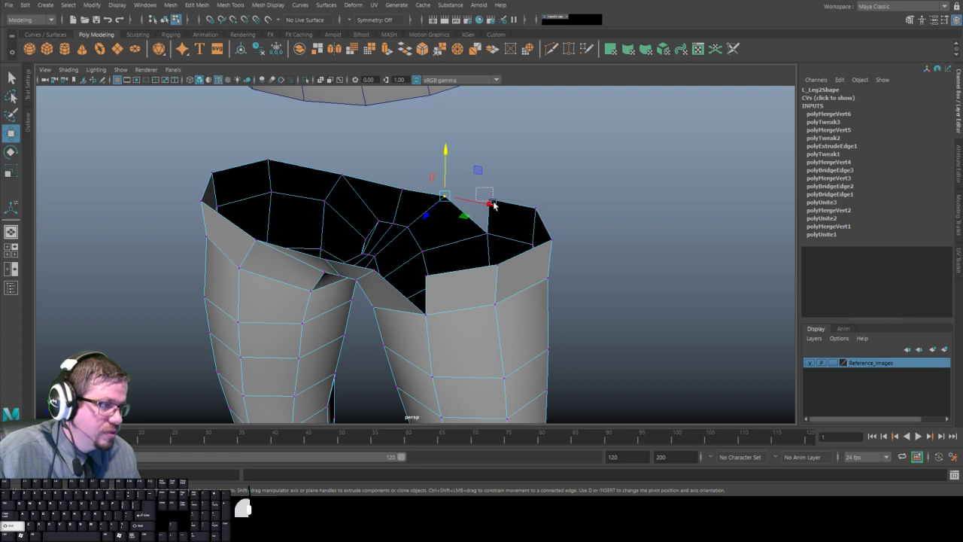
{"action": "left_click_drag", "start_coordinate": [493, 204], "coordinate": [513, 203]}
{"action": "left_click", "coordinate": [431, 281]}
{"action": "left_click_drag", "start_coordinate": [431, 283], "coordinate": [462, 256], "text": "alt"}
{"action": "left_click", "coordinate": [430, 215], "text": "shift"}
{"action": "key", "text": "g"}
{"action": "left_click_drag", "start_coordinate": [438, 226], "coordinate": [453, 197], "text": "alt"}
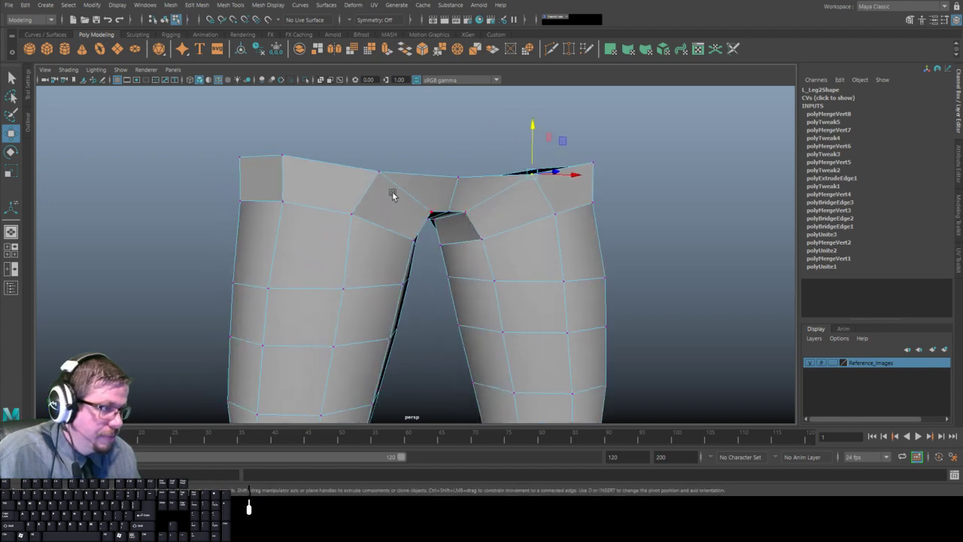
Extrude the complete top border loop of the hips upward by one row of faces.
{"action": "right_click_drag", "start_coordinate": [392, 191], "coordinate": [385, 179]}
{"action": "left_click_drag", "start_coordinate": [384, 179], "coordinate": [222, 205], "text": "alt"}
{"action": "double_click", "coordinate": [370, 178]}
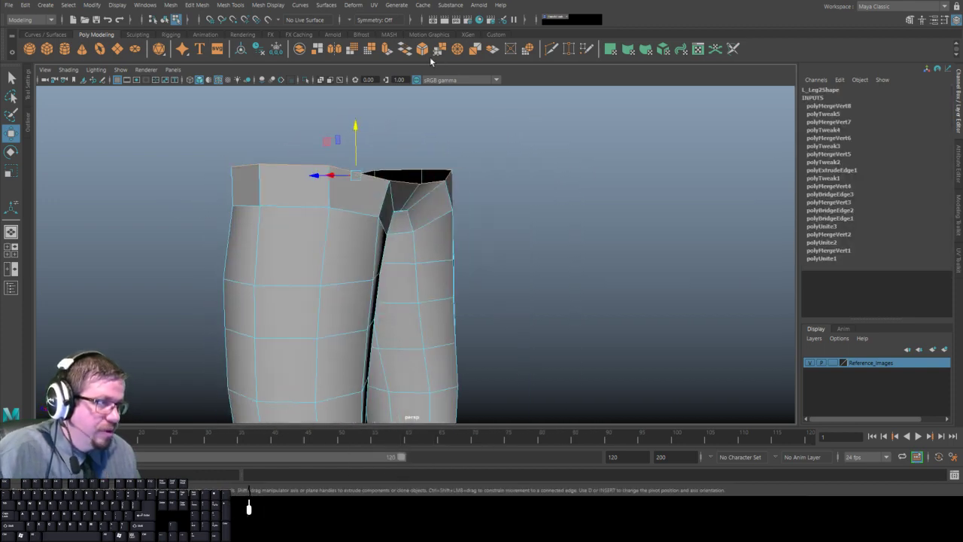
{"action": "left_click", "coordinate": [386, 51]}
{"action": "key", "text": "w"}
{"action": "left_click_drag", "start_coordinate": [350, 138], "coordinate": [357, 44], "text": "shift"}
Extrude the hip border again, flatten it vertically and raise it to just below the torso.
{"action": "key", "text": "g"}
{"action": "key", "text": "w"}
{"action": "middle_click_drag", "start_coordinate": [356, 101], "coordinate": [378, 212], "text": "alt"}
{"action": "left_click_drag", "start_coordinate": [379, 216], "coordinate": [376, 194], "text": "alt"}
{"action": "key", "text": "r"}
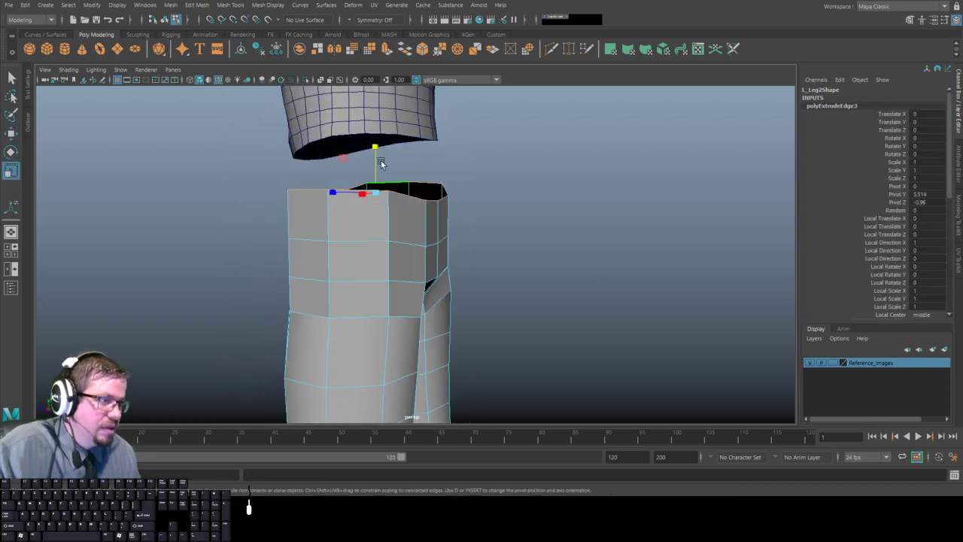
{"action": "key", "text": "w"}
{"action": "left_click_drag", "start_coordinate": [376, 148], "coordinate": [376, 124]}
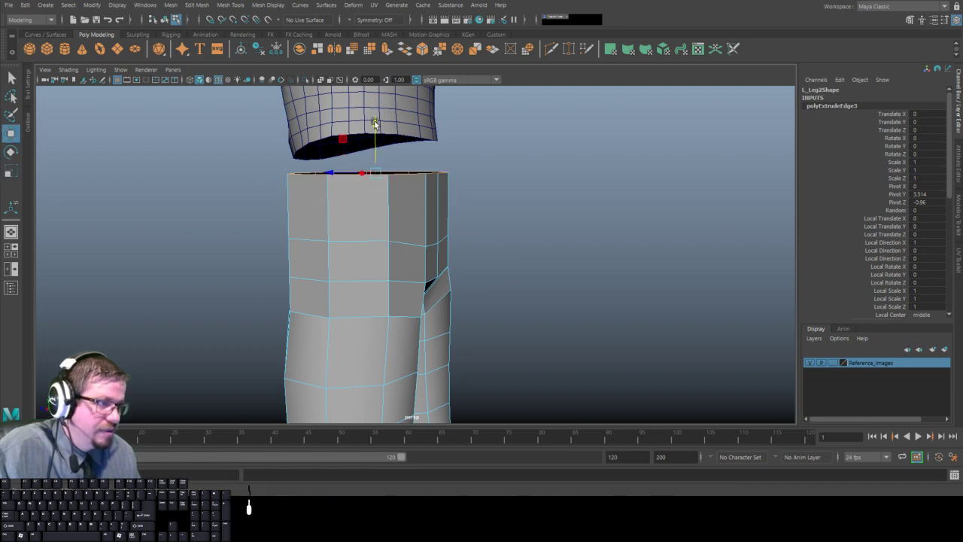
Compare the extruded hip block with the reference drawing's shorts and waistline in the front view.
{"action": "left_click_drag", "start_coordinate": [303, 205], "coordinate": [416, 207], "text": "alt"}
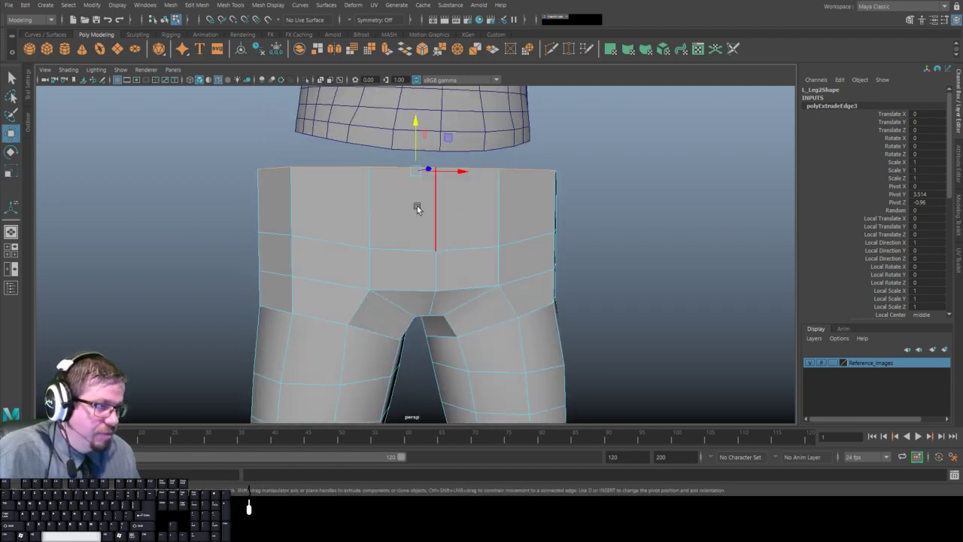
{"action": "key", "text": "space"}
{"action": "key", "text": "space"}
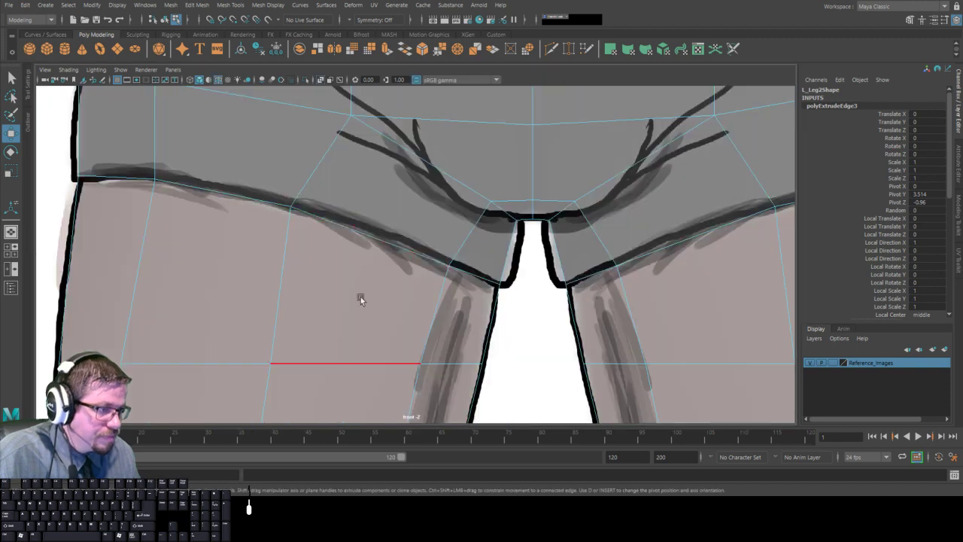
{"action": "scroll", "coordinate": [358, 299], "scroll_direction": "down", "scroll_amount": 3}
{"action": "right_click_drag", "start_coordinate": [429, 193], "coordinate": [445, 191]}
{"action": "scroll", "coordinate": [449, 202], "scroll_direction": "up", "scroll_amount": 5}
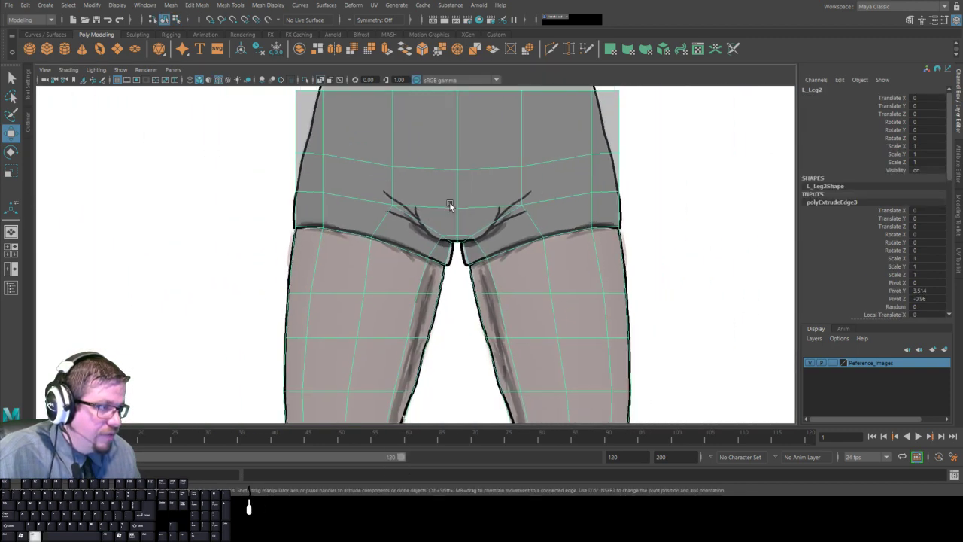
{"action": "scroll", "coordinate": [418, 215], "scroll_direction": "up", "scroll_amount": 4}
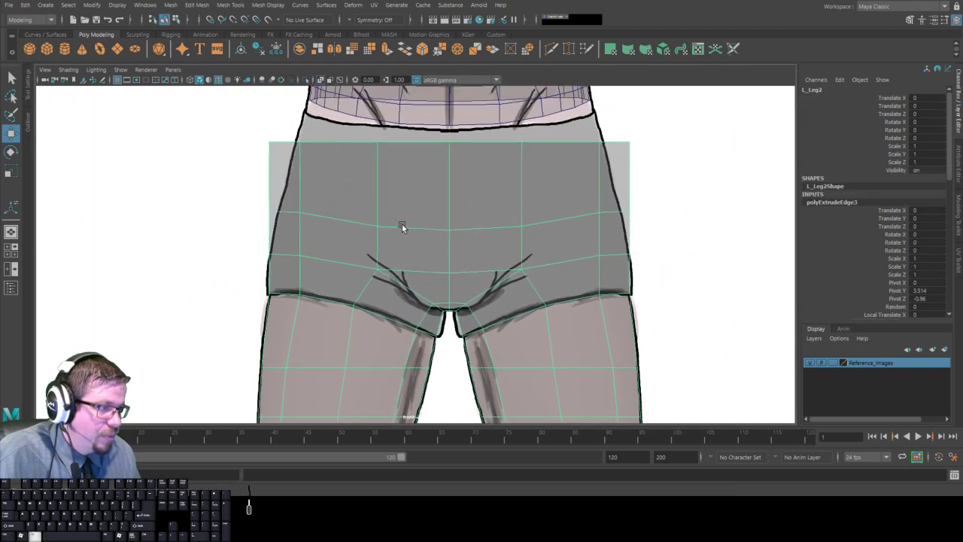
{"action": "middle_click_drag", "start_coordinate": [403, 212], "coordinate": [395, 238], "text": "alt"}
{"action": "right_click_drag", "start_coordinate": [374, 223], "coordinate": [388, 223], "text": "alt"}
{"action": "middle_click_drag", "start_coordinate": [379, 174], "coordinate": [418, 114], "text": "alt"}
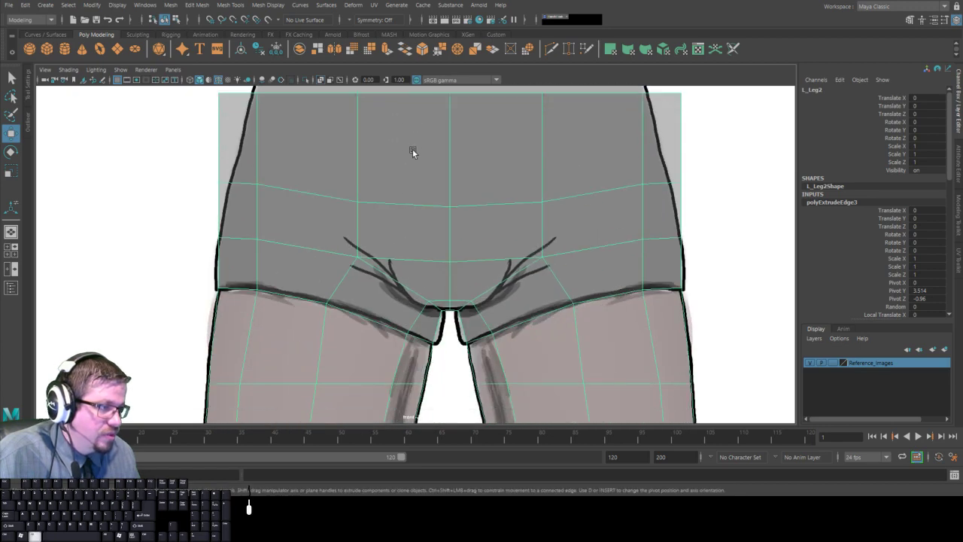
{"action": "scroll", "coordinate": [410, 162], "scroll_direction": "down", "scroll_amount": 3}
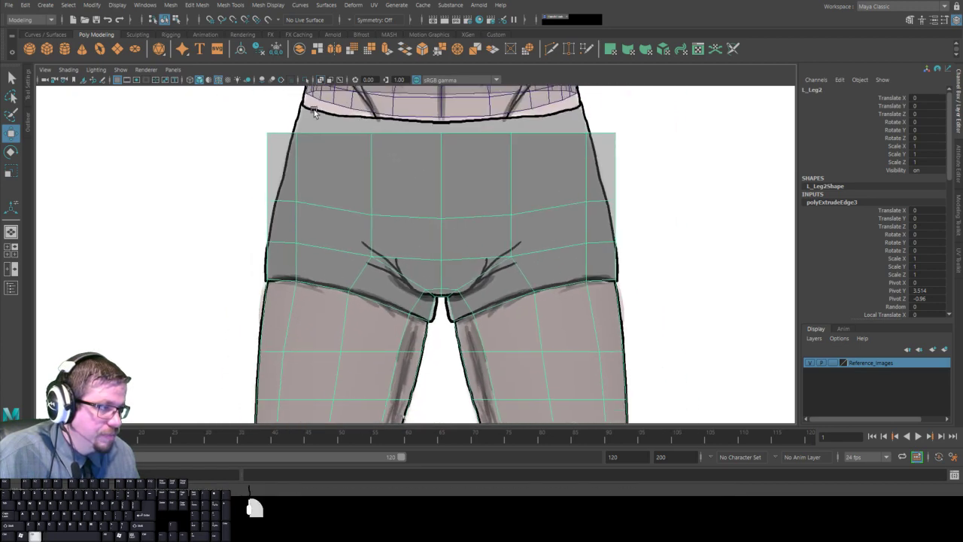
Scale the hips' top border and the edge loop below it narrower to match the reference outline.
{"action": "right_click_drag", "start_coordinate": [312, 161], "coordinate": [304, 134]}
{"action": "double_click", "coordinate": [474, 136]}
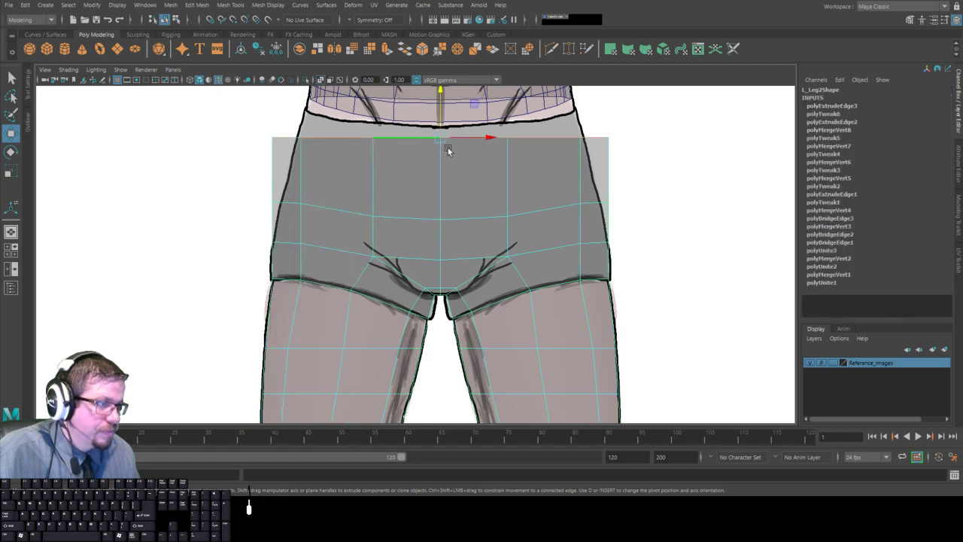
{"action": "key", "text": "r"}
{"action": "left_click_drag", "start_coordinate": [445, 137], "coordinate": [413, 133]}
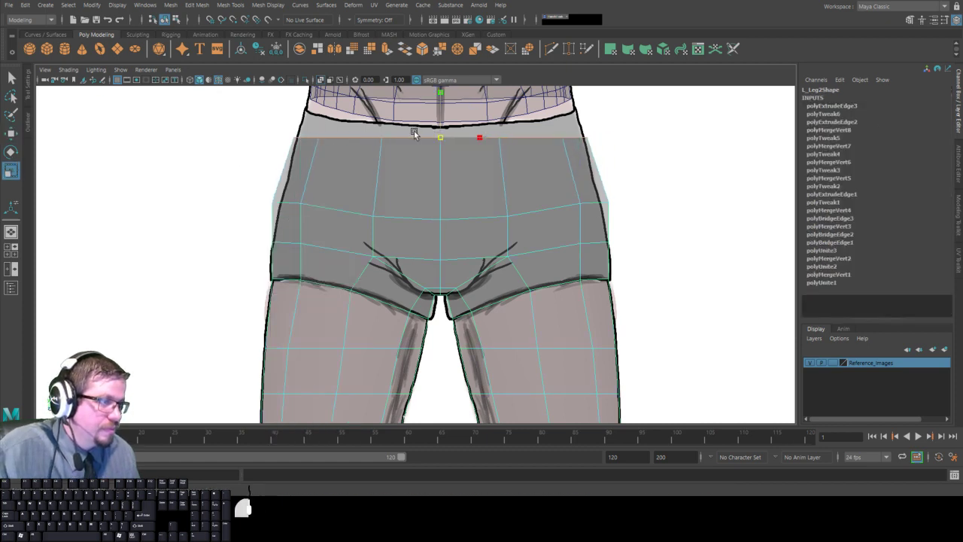
{"action": "double_click", "coordinate": [557, 207]}
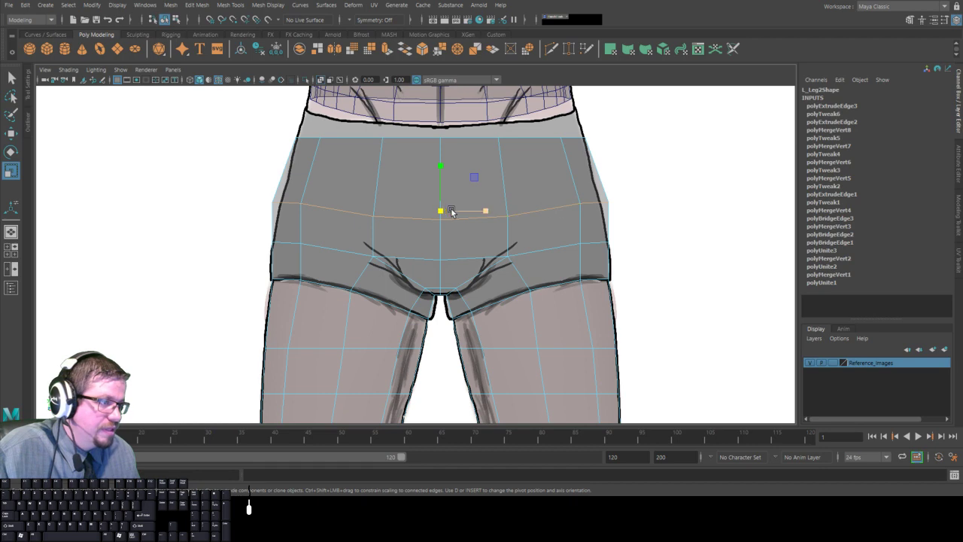
{"action": "left_click_drag", "start_coordinate": [452, 212], "coordinate": [422, 205]}
{"action": "key", "text": "f"}
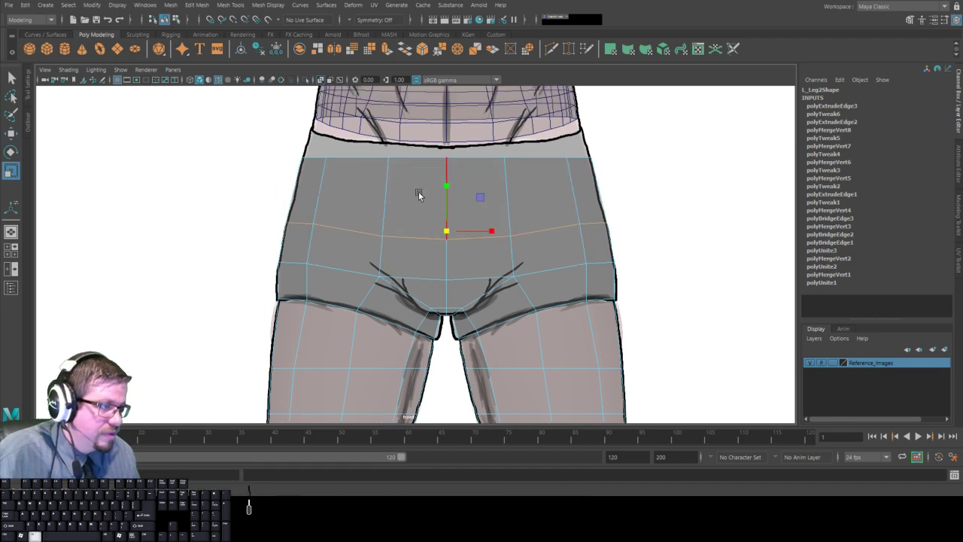
Examine the hip shape and the gap below the torso from several angles in the perspective view.
{"action": "key", "text": "space"}
{"action": "key", "text": "space"}
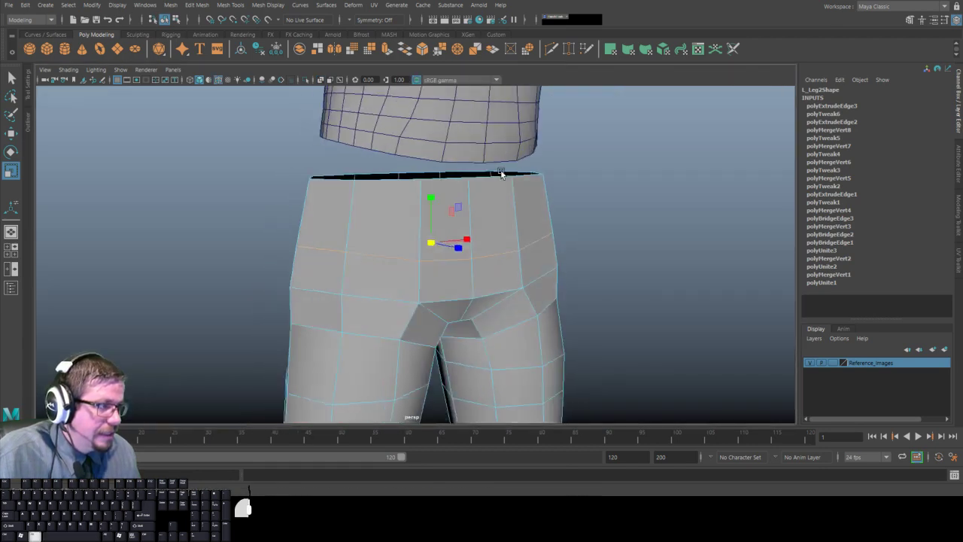
{"action": "key", "text": "f"}
{"action": "left_click_drag", "start_coordinate": [446, 148], "coordinate": [453, 181], "text": "alt"}
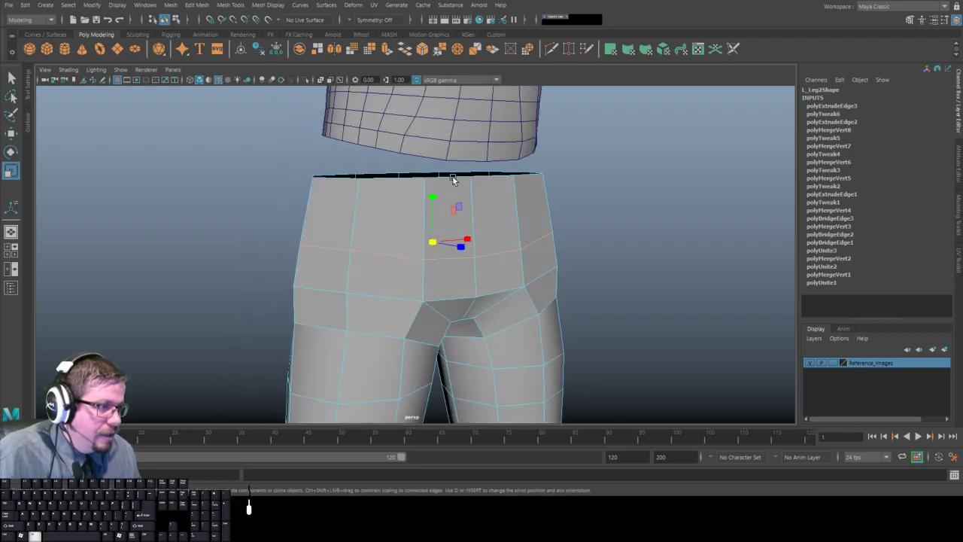
{"action": "right_click_drag", "start_coordinate": [454, 180], "coordinate": [454, 221], "text": "alt"}
{"action": "left_click_drag", "start_coordinate": [454, 221], "coordinate": [414, 204], "text": "alt"}
{"action": "right_click_drag", "start_coordinate": [413, 205], "coordinate": [361, 221], "text": "alt"}
{"action": "left_click_drag", "start_coordinate": [361, 221], "coordinate": [395, 216], "text": "alt"}
{"action": "right_click_drag", "start_coordinate": [395, 216], "coordinate": [416, 272], "text": "alt"}
{"action": "left_click_drag", "start_coordinate": [416, 275], "coordinate": [360, 252], "text": "alt"}
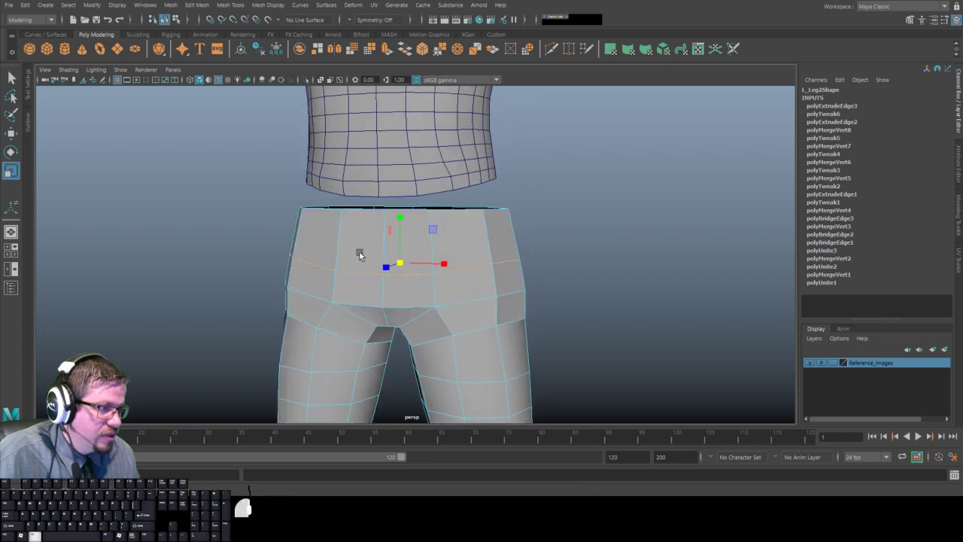
{"action": "right_click_drag", "start_coordinate": [360, 252], "coordinate": [350, 218], "text": "alt"}
{"action": "middle_click_drag", "start_coordinate": [350, 218], "coordinate": [358, 141], "text": "alt"}
Apply Smooth with 1 division to the combined leg and hip mesh.
{"action": "right_click_drag", "start_coordinate": [365, 165], "coordinate": [389, 138]}
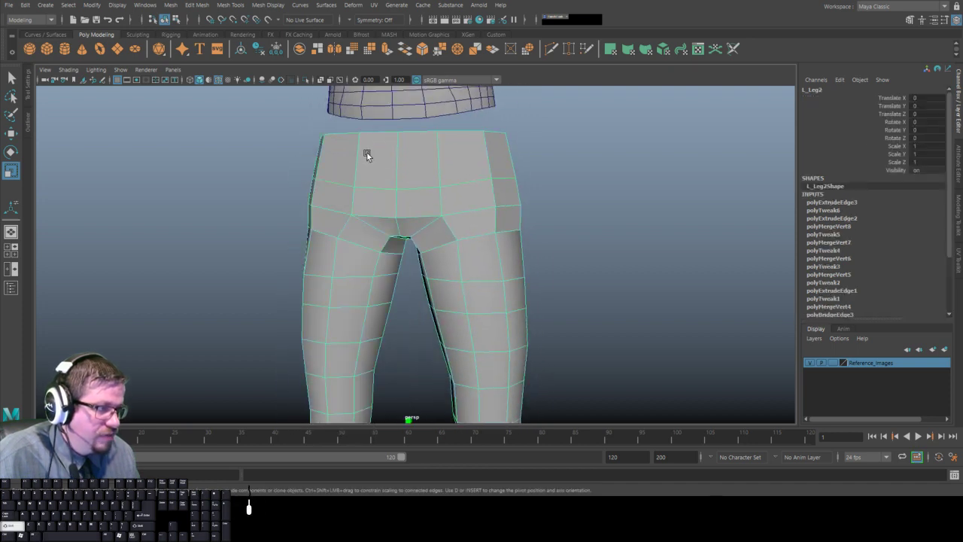
{"action": "right_click", "coordinate": [366, 154], "text": "shift"}
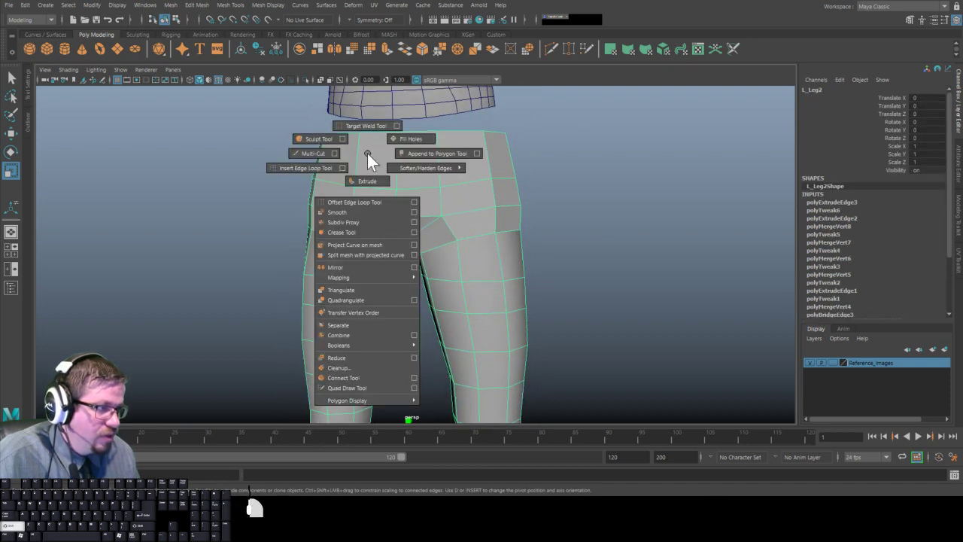
{"action": "left_click", "coordinate": [347, 212]}
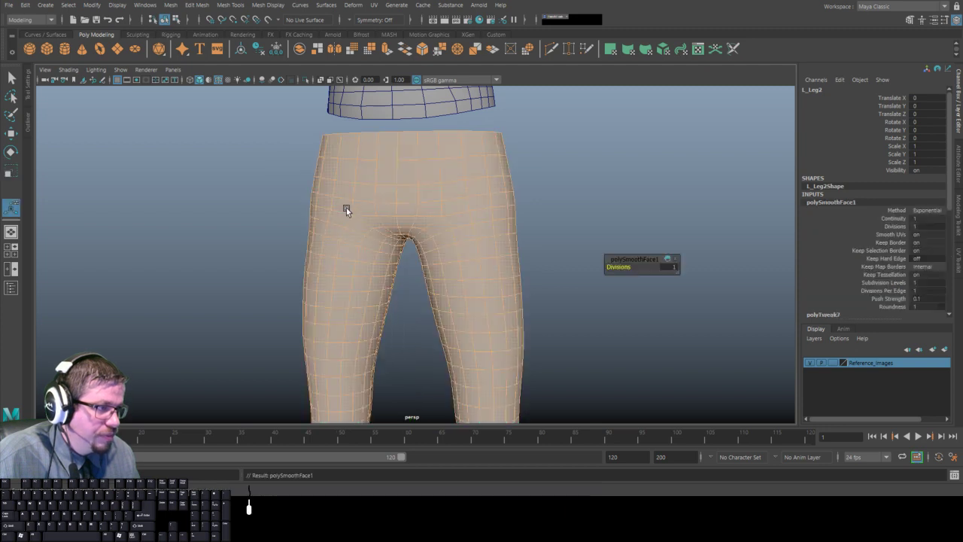
Snap the centre vertices of the hips' top border to the corresponding vertices on the torso's bottom edge.
{"action": "right_click", "coordinate": [367, 145]}
{"action": "left_click", "coordinate": [331, 145]}
{"action": "scroll", "coordinate": [385, 185], "scroll_direction": "up", "scroll_amount": 5}
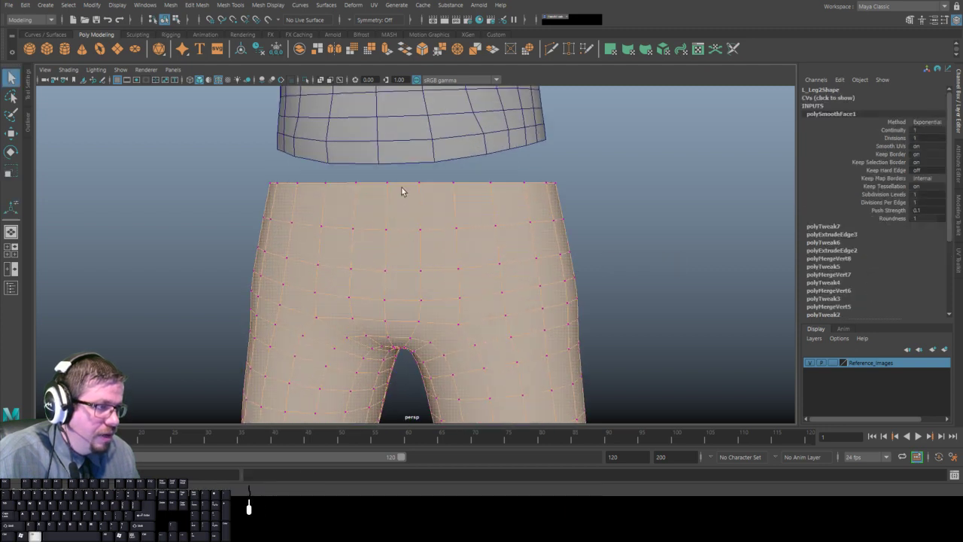
{"action": "scroll", "coordinate": [391, 185], "scroll_direction": "up", "scroll_amount": 2}
{"action": "key", "text": "w"}
{"action": "left_click", "coordinate": [417, 167]}
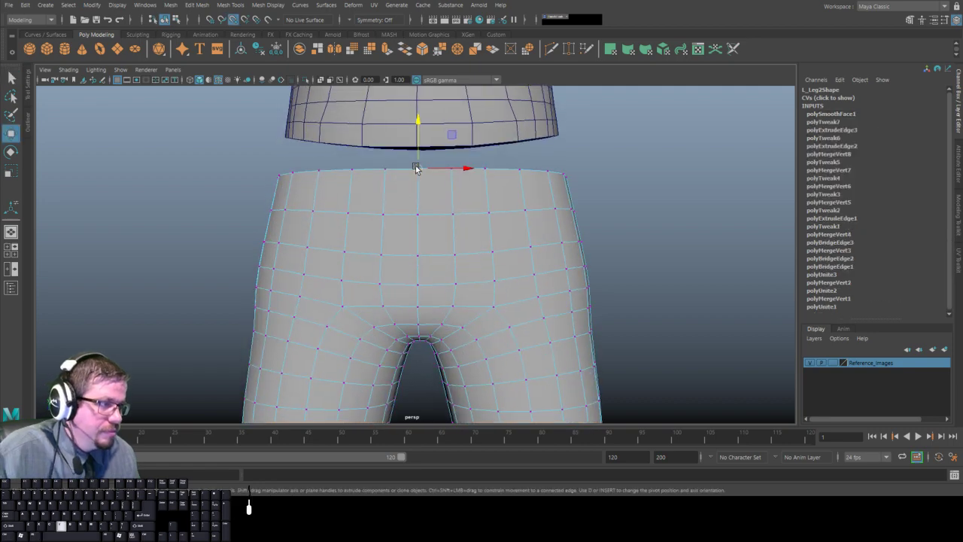
{"action": "left_click_drag", "start_coordinate": [419, 166], "coordinate": [416, 150]}
{"action": "left_click_drag", "start_coordinate": [436, 183], "coordinate": [429, 140], "text": "alt"}
{"action": "left_click", "coordinate": [419, 169]}
{"action": "key", "text": "v"}
{"action": "left_click", "coordinate": [446, 165]}
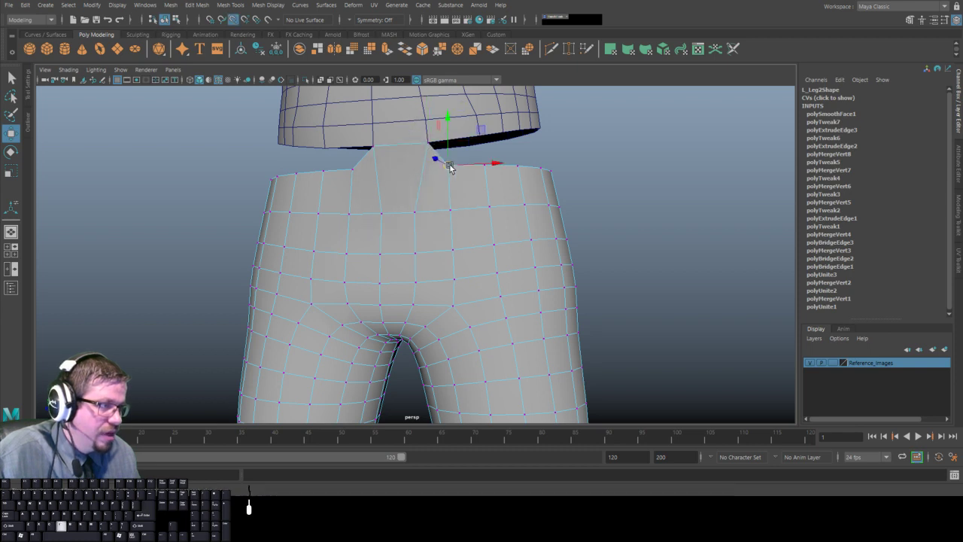
Try to snap the border vertices toward the side of the hips to the torso's bottom-edge vertices.
{"action": "left_click_drag", "start_coordinate": [469, 173], "coordinate": [412, 149], "text": "alt"}
{"action": "left_click", "coordinate": [433, 176]}
{"action": "key", "text": "v"}
{"action": "left_click_drag", "start_coordinate": [458, 192], "coordinate": [402, 185], "text": "alt"}
{"action": "left_click", "coordinate": [400, 179]}
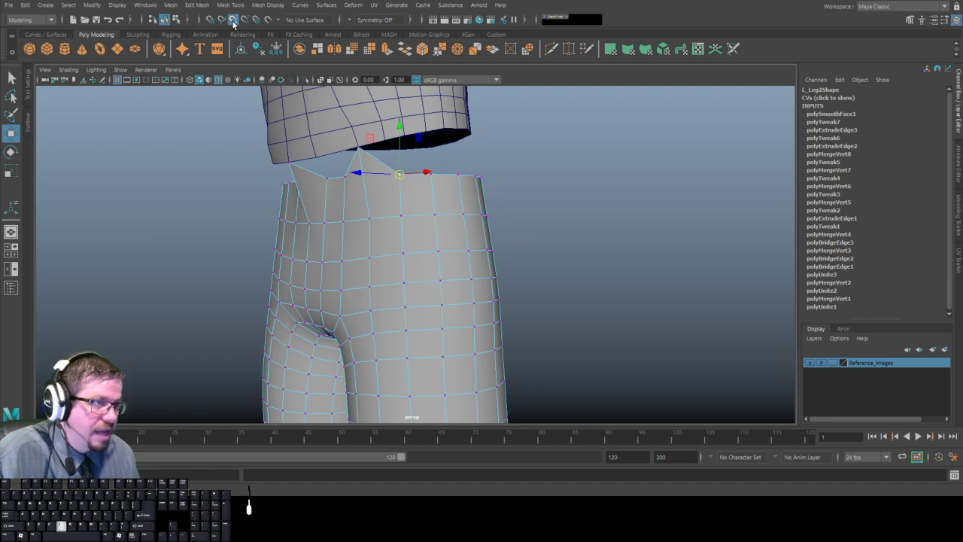
{"action": "left_click_drag", "start_coordinate": [403, 168], "coordinate": [383, 136]}
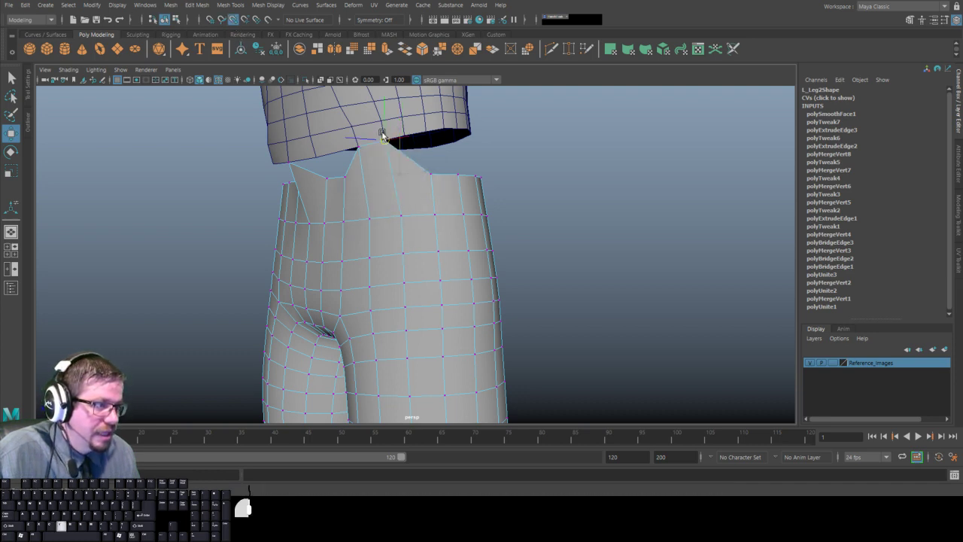
{"action": "left_click", "coordinate": [426, 177]}
{"action": "key", "text": "v"}
{"action": "left_click_drag", "start_coordinate": [429, 174], "coordinate": [431, 150]}
Undo the last five changes to the hip border vertices.
{"action": "key", "text": "ctrl+z"}
{"action": "key", "text": "ctrl+z"}
{"action": "key", "text": "ctrl+z"}
{"action": "key", "text": "ctrl+z"}
{"action": "key", "text": "ctrl+z"}
Snap the border vertices beside the hip centre one by one to the matching torso bottom vertices.
{"action": "key", "text": "v"}
{"action": "left_click", "coordinate": [468, 166]}
{"action": "key", "text": "v"}
{"action": "left_click", "coordinate": [433, 189]}
{"action": "key", "text": "v"}
{"action": "left_click", "coordinate": [459, 190]}
{"action": "left_click_drag", "start_coordinate": [460, 192], "coordinate": [449, 143]}
Snap the border vertices around one side of the hips to the matching vertices on the torso's bottom edge.
{"action": "left_click_drag", "start_coordinate": [429, 180], "coordinate": [334, 146], "text": "alt"}
{"action": "left_click", "coordinate": [376, 191]}
{"action": "key", "text": "v"}
{"action": "left_click_drag", "start_coordinate": [376, 188], "coordinate": [357, 143]}
{"action": "left_click", "coordinate": [393, 196]}
{"action": "left_click_drag", "start_coordinate": [398, 187], "coordinate": [314, 142]}
{"action": "left_click", "coordinate": [333, 186]}
{"action": "left_click", "coordinate": [366, 185]}
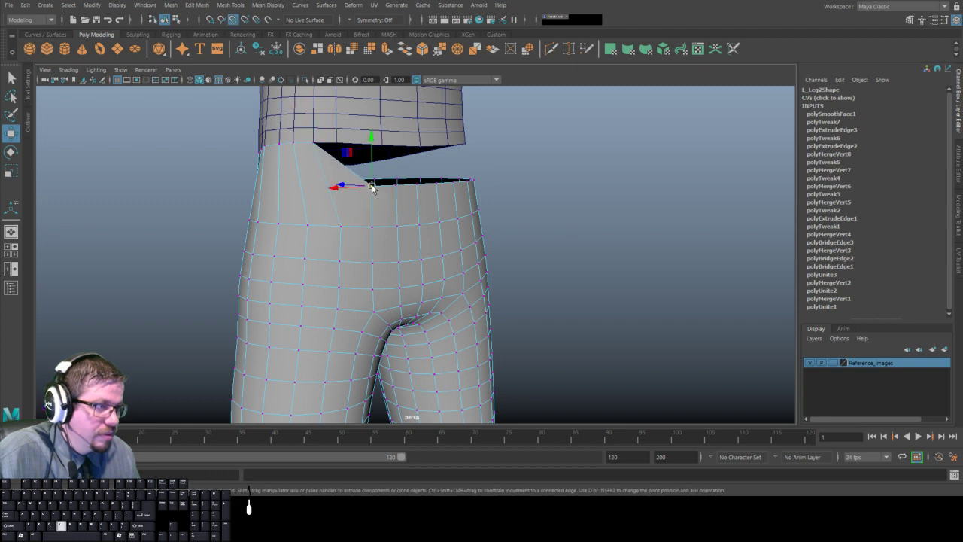
{"action": "left_click_drag", "start_coordinate": [367, 186], "coordinate": [338, 144]}
Snap the border vertices across the back of the hips one by one to the matching torso bottom vertices.
{"action": "left_click_drag", "start_coordinate": [358, 188], "coordinate": [292, 189], "text": "alt"}
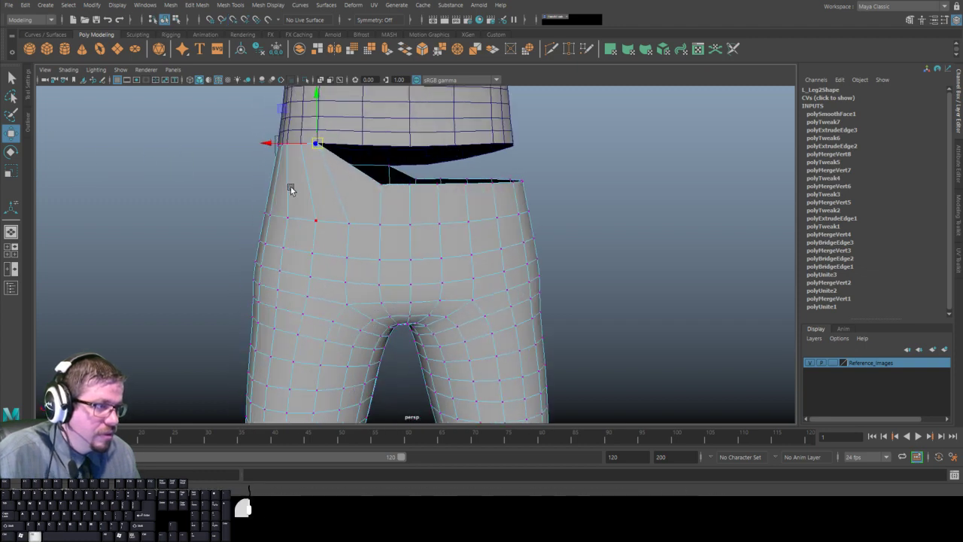
{"action": "left_click", "coordinate": [381, 185]}
{"action": "left_click_drag", "start_coordinate": [381, 185], "coordinate": [360, 153]}
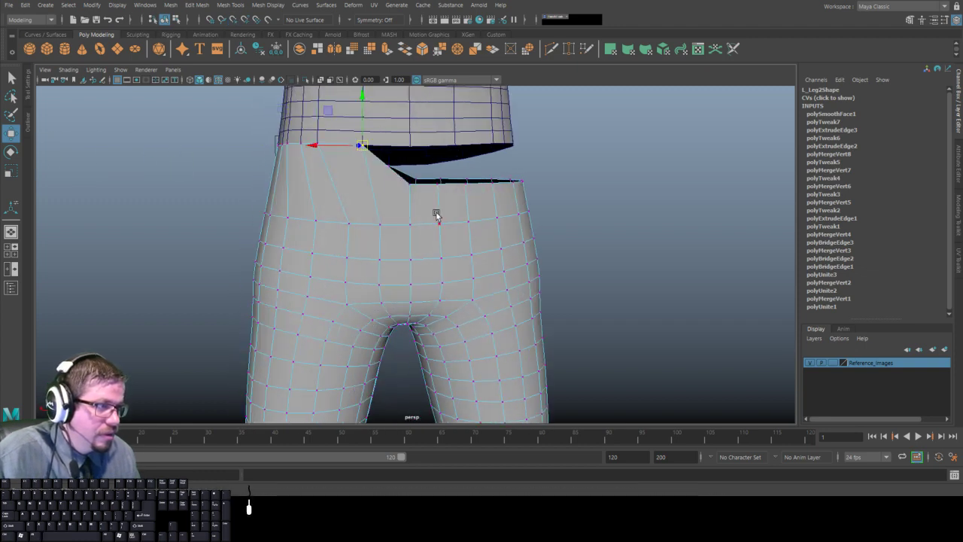
{"action": "left_click", "coordinate": [410, 182]}
{"action": "left_click_drag", "start_coordinate": [410, 182], "coordinate": [404, 148]}
{"action": "left_click", "coordinate": [434, 182]}
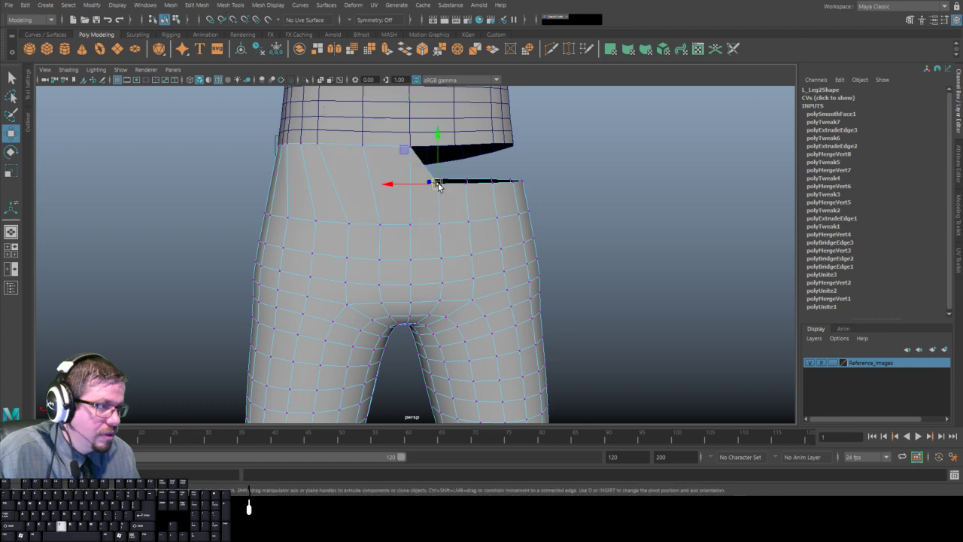
{"action": "left_click_drag", "start_coordinate": [434, 182], "coordinate": [389, 192]}
{"action": "left_click", "coordinate": [463, 187]}
{"action": "key", "text": "w"}
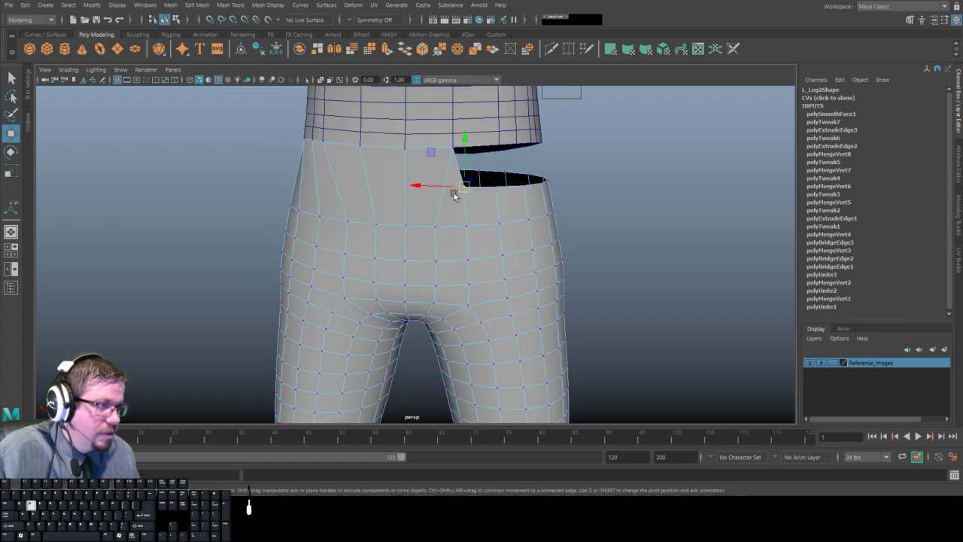
{"action": "left_click_drag", "start_coordinate": [465, 187], "coordinate": [487, 151]}
Continue snapping the border vertices around the opposite back corner of the hips to the torso's bottom edge.
{"action": "left_click_drag", "start_coordinate": [460, 180], "coordinate": [504, 153], "text": "alt"}
{"action": "left_click", "coordinate": [477, 197]}
{"action": "key", "text": "w"}
{"action": "key", "text": "v"}
{"action": "left_click", "coordinate": [510, 197]}
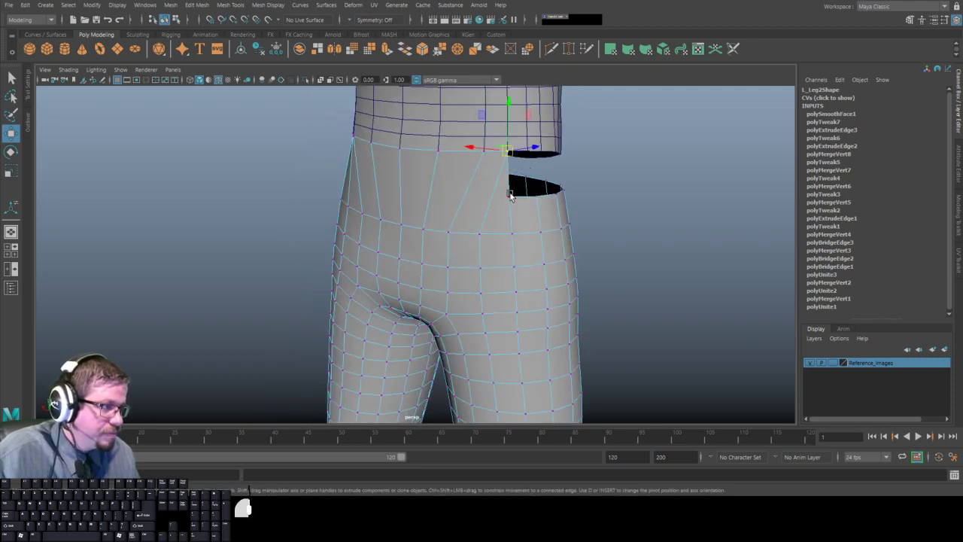
{"action": "key", "text": "v"}
{"action": "left_click_drag", "start_coordinate": [510, 197], "coordinate": [496, 146]}
{"action": "left_click", "coordinate": [486, 189]}
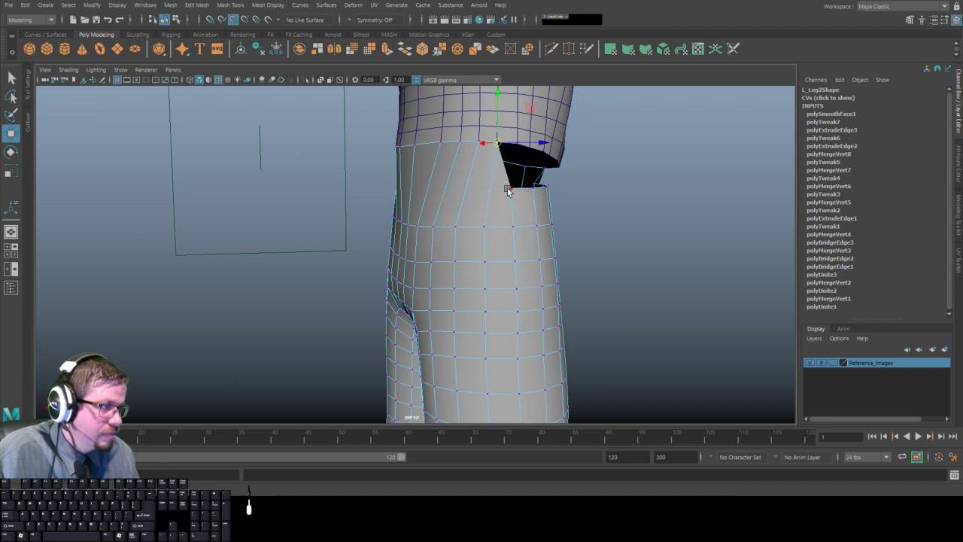
{"action": "left_click", "coordinate": [511, 188]}
{"action": "key", "text": "v"}
{"action": "left_click_drag", "start_coordinate": [511, 187], "coordinate": [419, 193]}
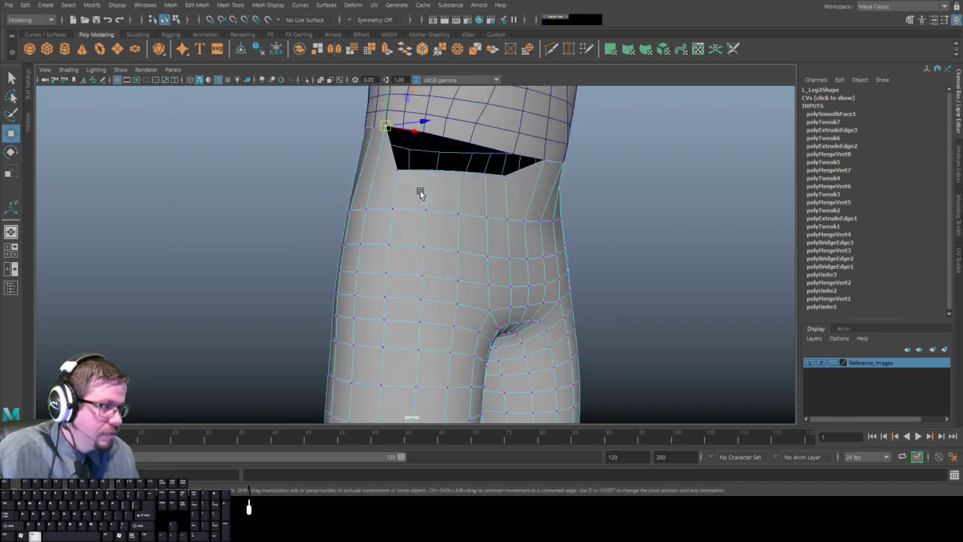
Snap the next two border vertices at the open side of the hips to the torso's bottom-edge vertices.
{"action": "middle_click_drag", "start_coordinate": [419, 193], "coordinate": [469, 270], "text": "alt"}
{"action": "scroll", "coordinate": [441, 218], "scroll_direction": "up", "scroll_amount": 2}
{"action": "left_click", "coordinate": [444, 233]}
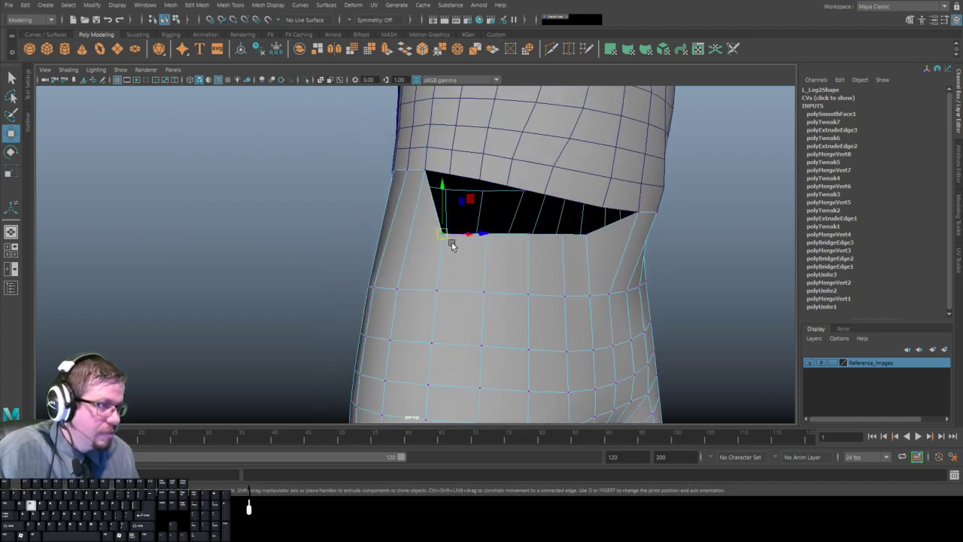
{"action": "left_click_drag", "start_coordinate": [444, 233], "coordinate": [449, 172]}
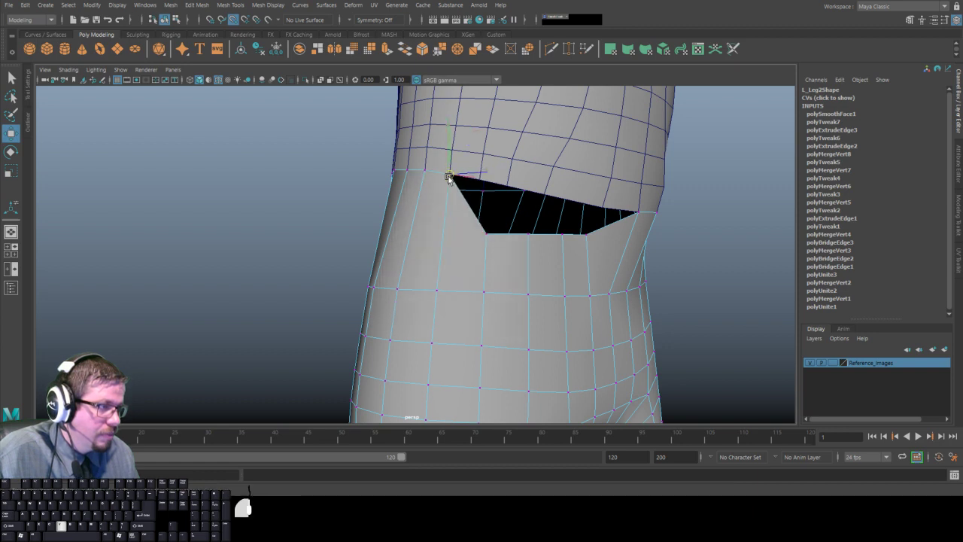
{"action": "left_click", "coordinate": [485, 234]}
{"action": "left_click_drag", "start_coordinate": [485, 235], "coordinate": [474, 178]}
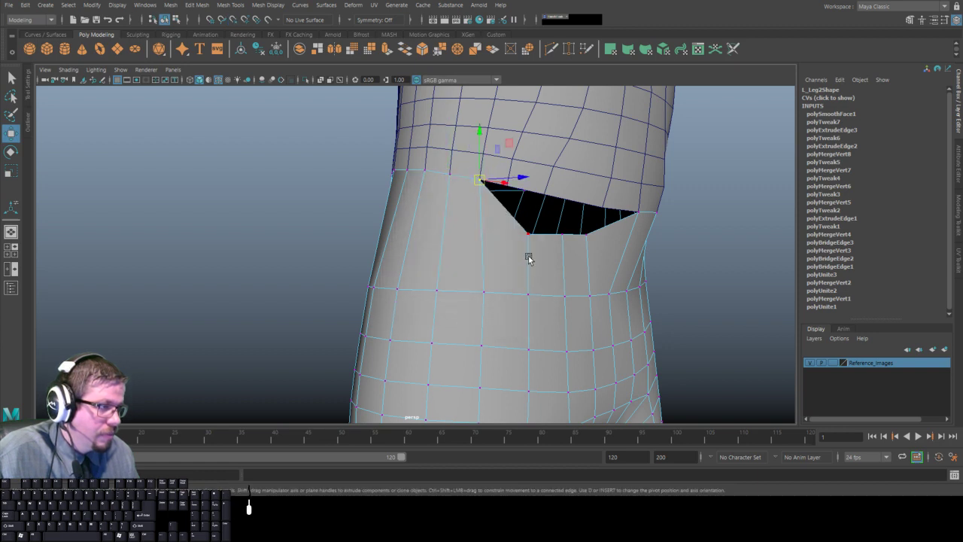
Snap the last three hip border vertices to the torso, closing the remaining side gap, and return to object mode.
{"action": "left_click", "coordinate": [527, 233]}
{"action": "left_click_drag", "start_coordinate": [527, 233], "coordinate": [509, 193]}
{"action": "left_click", "coordinate": [561, 235]}
{"action": "left_click_drag", "start_coordinate": [561, 234], "coordinate": [542, 202]}
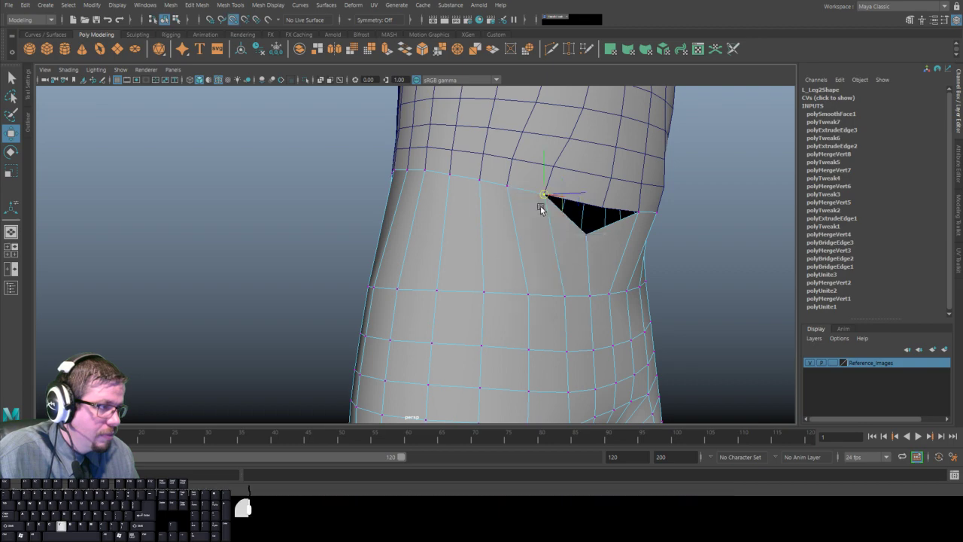
{"action": "left_click", "coordinate": [583, 233]}
{"action": "left_click_drag", "start_coordinate": [584, 234], "coordinate": [361, 218]}
{"action": "right_click_drag", "start_coordinate": [361, 219], "coordinate": [259, 146], "text": "alt"}
{"action": "left_click_drag", "start_coordinate": [260, 147], "coordinate": [444, 230], "text": "alt"}
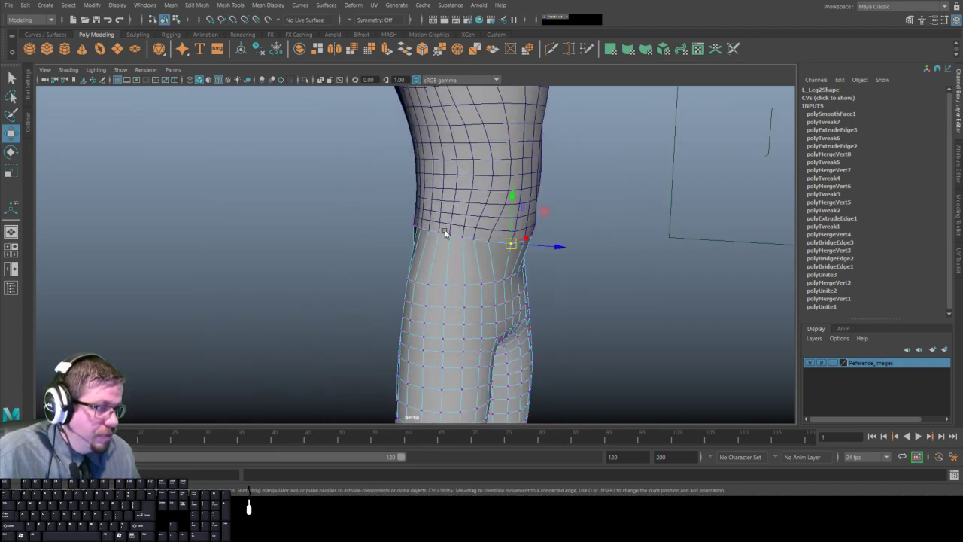
{"action": "right_click_drag", "start_coordinate": [445, 228], "coordinate": [481, 204]}
{"action": "left_click_drag", "start_coordinate": [474, 276], "coordinate": [374, 270], "text": "alt"}
{"action": "right_click_drag", "start_coordinate": [374, 270], "coordinate": [255, 170], "text": "alt"}
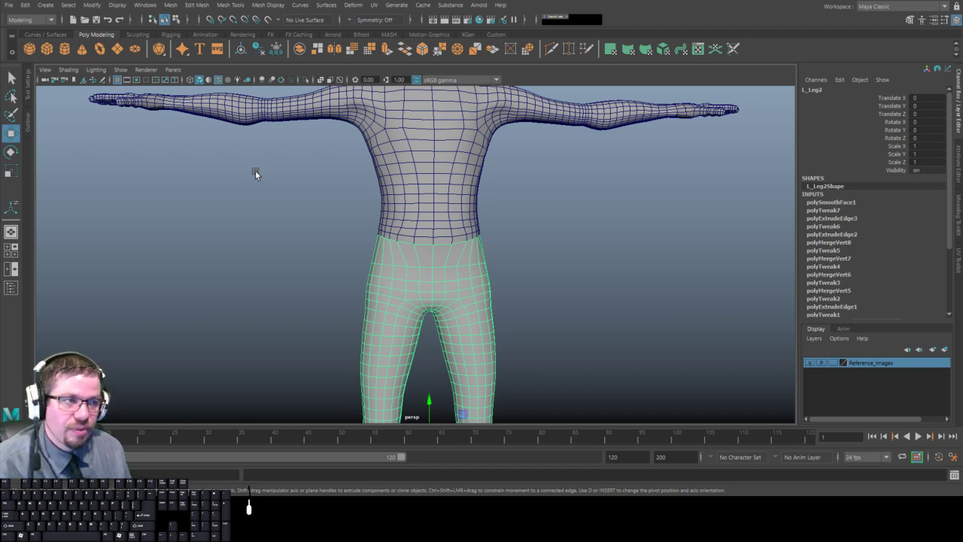
{"action": "left_click", "coordinate": [402, 165]}
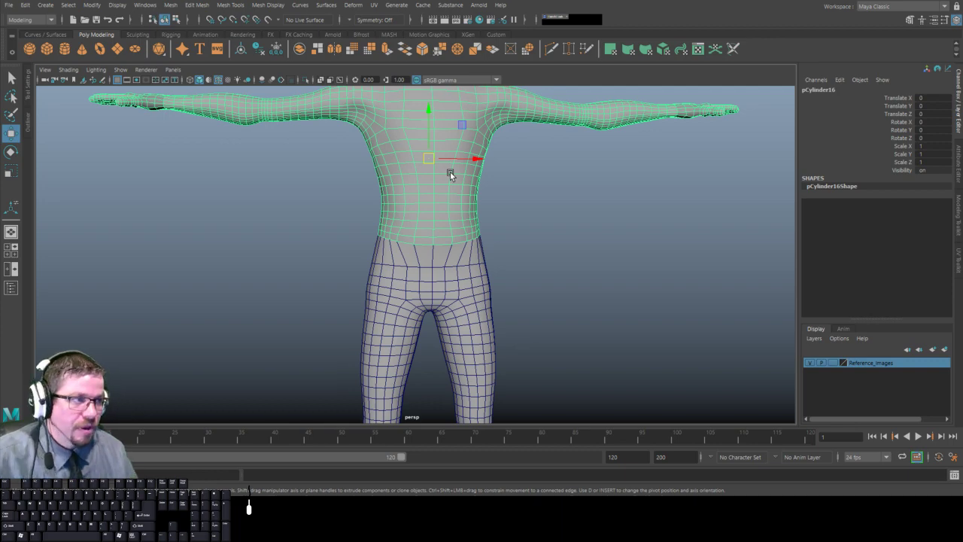
{"action": "left_click", "coordinate": [571, 213]}
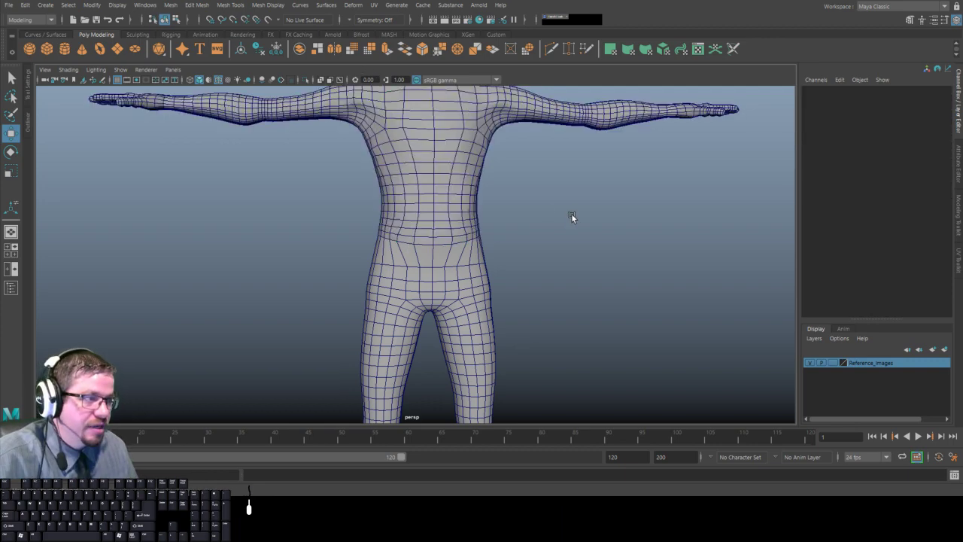
{"action": "left_click_drag", "start_coordinate": [571, 213], "coordinate": [455, 196], "text": "alt"}
{"action": "left_click", "coordinate": [455, 198]}
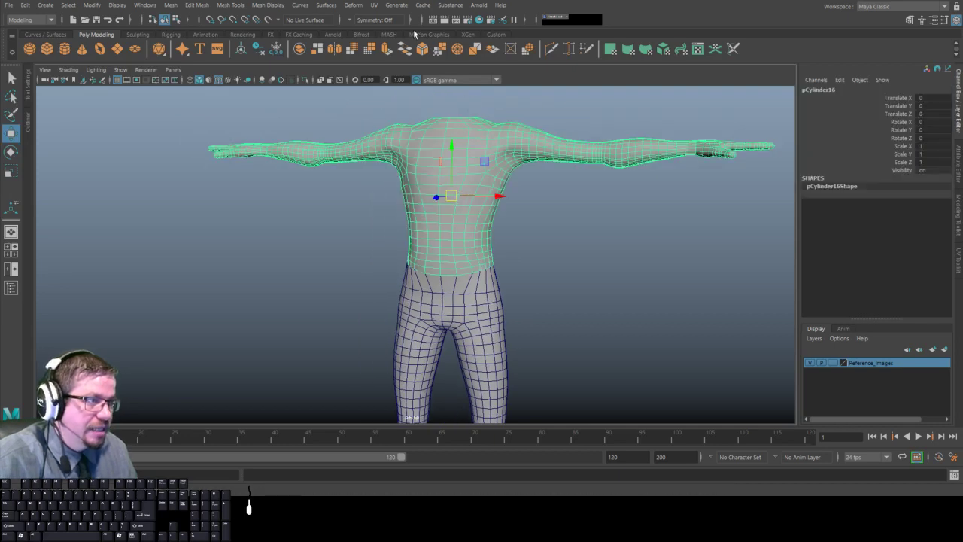
{"action": "left_click", "coordinate": [551, 49]}
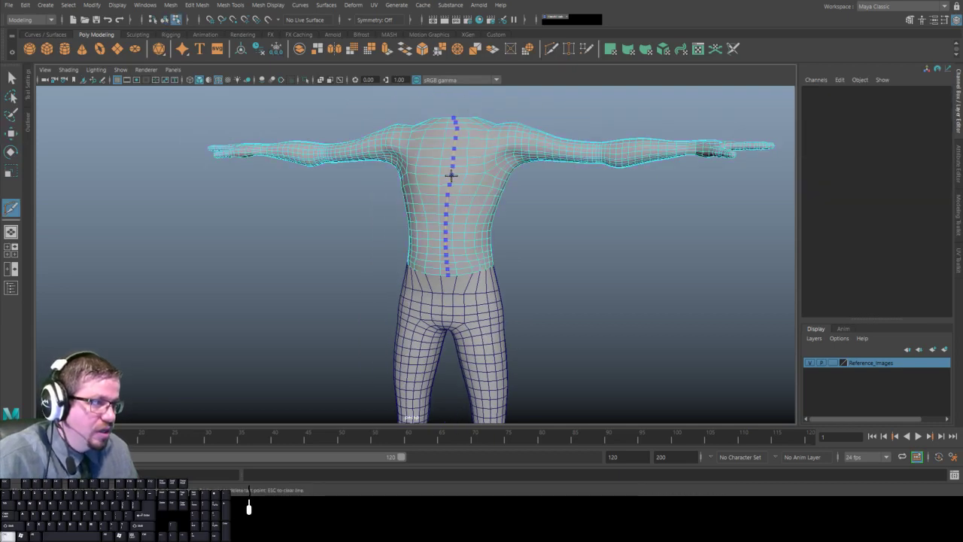
{"action": "left_click", "coordinate": [11, 77]}
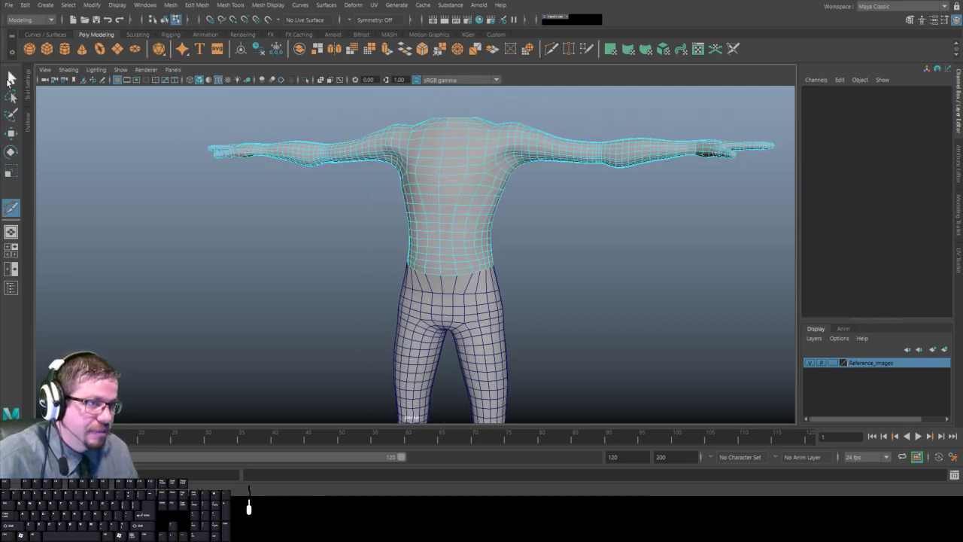
{"action": "left_click", "coordinate": [9, 79]}
Return the torso to object mode and select it together with the legs mesh.
{"action": "middle_click_drag", "start_coordinate": [376, 331], "coordinate": [328, 240], "text": "alt"}
{"action": "right_click_drag", "start_coordinate": [328, 241], "coordinate": [410, 273], "text": "alt"}
{"action": "middle_click_drag", "start_coordinate": [350, 129], "coordinate": [319, 233], "text": "alt"}
{"action": "right_click_drag", "start_coordinate": [319, 234], "coordinate": [398, 308], "text": "alt"}
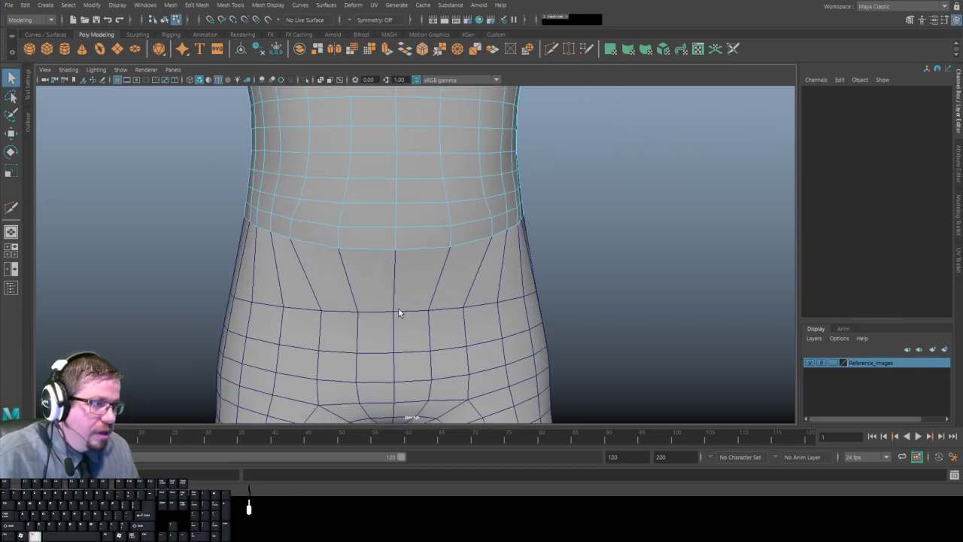
{"action": "right_click_drag", "start_coordinate": [389, 256], "coordinate": [428, 228]}
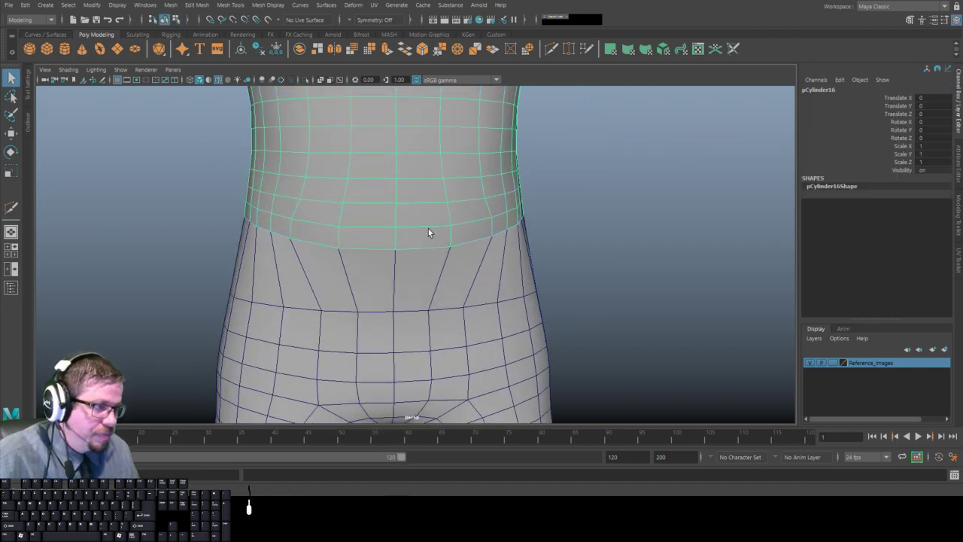
{"action": "left_click", "coordinate": [418, 268]}
Examine the selected torso and legs as a full body from the front and sides.
{"action": "scroll", "coordinate": [418, 267], "scroll_direction": "down", "scroll_amount": 5}
{"action": "left_click_drag", "start_coordinate": [383, 241], "coordinate": [431, 217], "text": "alt"}
{"action": "middle_click_drag", "start_coordinate": [430, 217], "coordinate": [393, 151], "text": "alt"}
{"action": "scroll", "coordinate": [394, 152], "scroll_direction": "up", "scroll_amount": 3}
{"action": "mouse_move", "coordinate": [382, 175]}
{"action": "left_mouse_down", "text": "alt"}
{"action": "mouse_move", "coordinate": [398, 180]}
{"action": "mouse_move", "coordinate": [367, 182]}
{"action": "left_mouse_up", "text": "alt"}
{"action": "middle_click_drag", "start_coordinate": [367, 182], "coordinate": [369, 244], "text": "alt"}
{"action": "scroll", "coordinate": [358, 223], "scroll_direction": "down", "scroll_amount": 3}
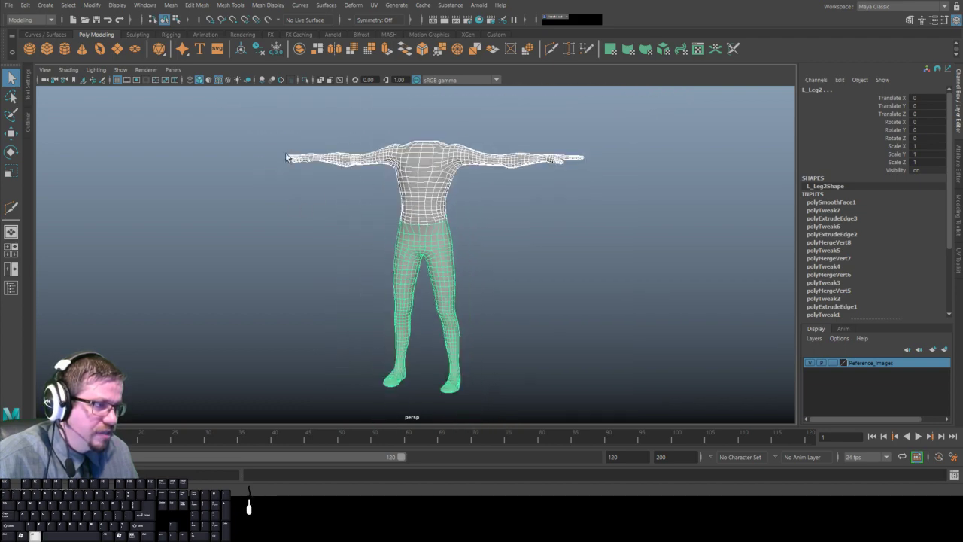
{"action": "left_click_drag", "start_coordinate": [366, 205], "coordinate": [287, 208], "text": "alt"}
{"action": "right_click_drag", "start_coordinate": [293, 210], "coordinate": [388, 251], "text": "alt"}
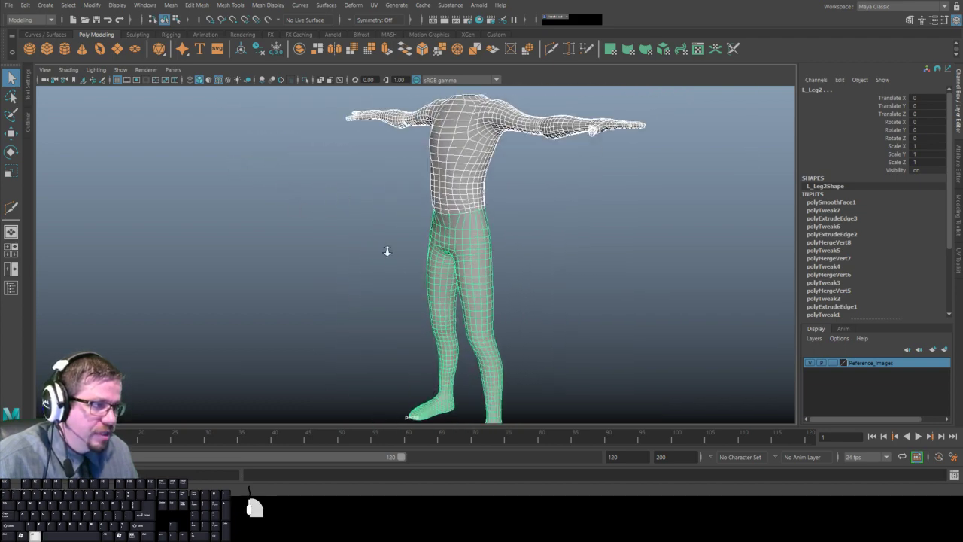
{"action": "left_click_drag", "start_coordinate": [386, 251], "coordinate": [387, 168], "text": "alt"}
{"action": "scroll", "coordinate": [384, 238], "scroll_direction": "up", "scroll_amount": 3}
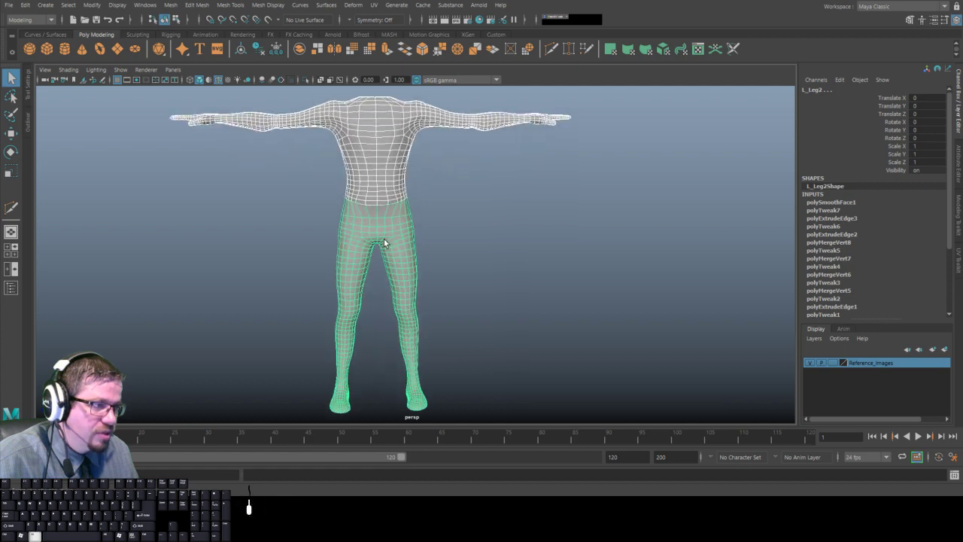
{"action": "left_click_drag", "start_coordinate": [384, 239], "coordinate": [324, 227], "text": "alt"}
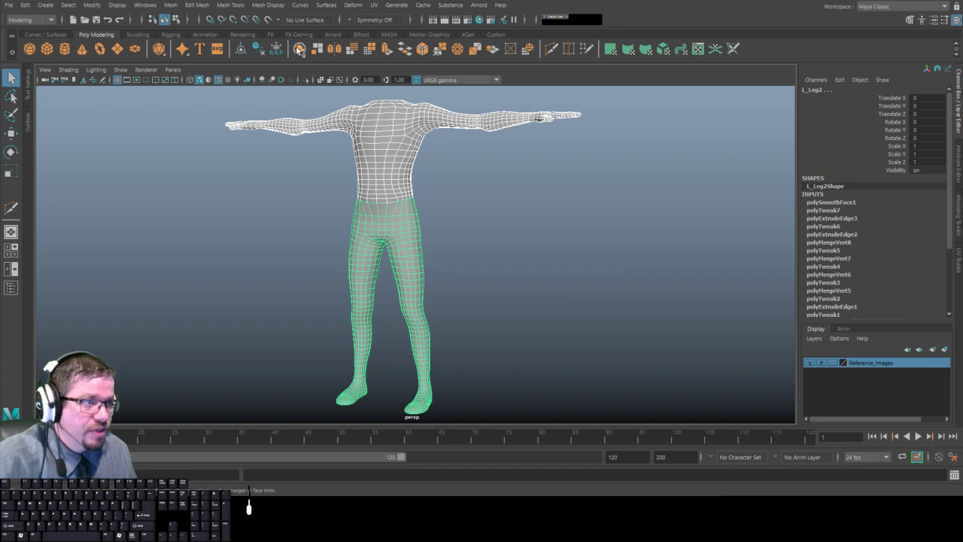
Combine the selected torso and legs into one mesh.
{"action": "left_click_drag", "start_coordinate": [369, 185], "coordinate": [409, 191], "text": "alt"}
{"action": "right_click_drag", "start_coordinate": [409, 191], "coordinate": [459, 234], "text": "alt"}
{"action": "middle_click_drag", "start_coordinate": [349, 212], "coordinate": [423, 322], "text": "alt"}
{"action": "right_click_drag", "start_coordinate": [423, 321], "coordinate": [484, 389], "text": "alt"}
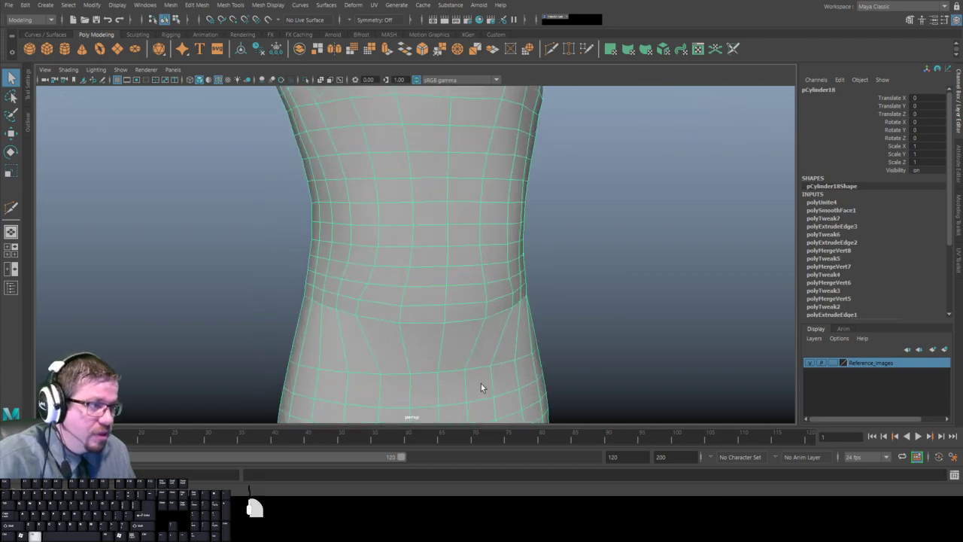
{"action": "left_click_drag", "start_coordinate": [484, 389], "coordinate": [462, 357], "text": "alt"}
{"action": "right_click_drag", "start_coordinate": [461, 356], "coordinate": [449, 348], "text": "alt"}
Select the vertices around the waist seam and merge the overlapping ones with a distance threshold of 0.001.
{"action": "right_click_drag", "start_coordinate": [409, 228], "coordinate": [354, 228]}
{"action": "left_click_drag", "start_coordinate": [236, 254], "coordinate": [572, 324]}
{"action": "left_click_drag", "start_coordinate": [572, 325], "coordinate": [430, 327], "text": "alt"}
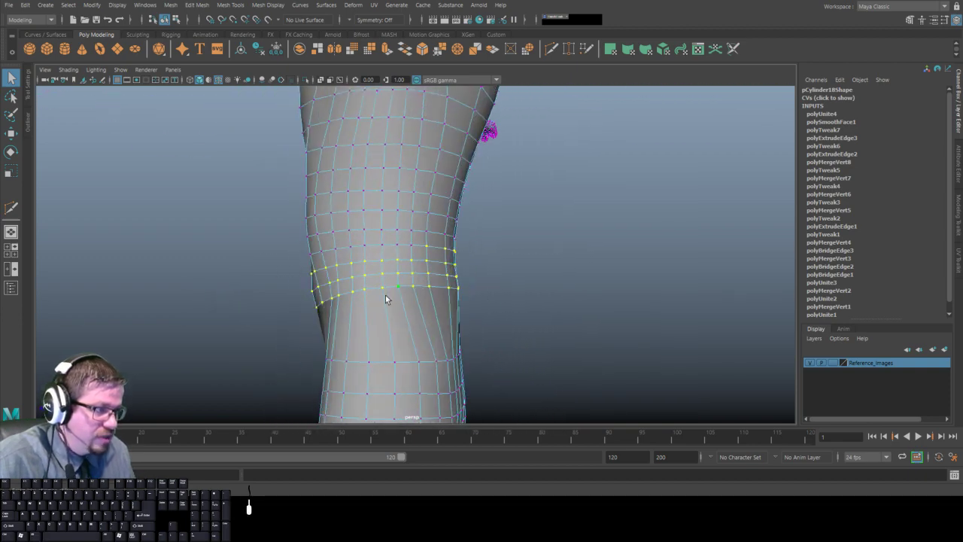
{"action": "mouse_move", "coordinate": [398, 294]}
{"action": "left_mouse_down", "text": "alt"}
{"action": "mouse_move", "coordinate": [323, 288]}
{"action": "mouse_move", "coordinate": [386, 294]}
{"action": "left_mouse_up", "text": "alt"}
{"action": "right_click_drag", "start_coordinate": [383, 293], "coordinate": [441, 246], "text": "shift"}
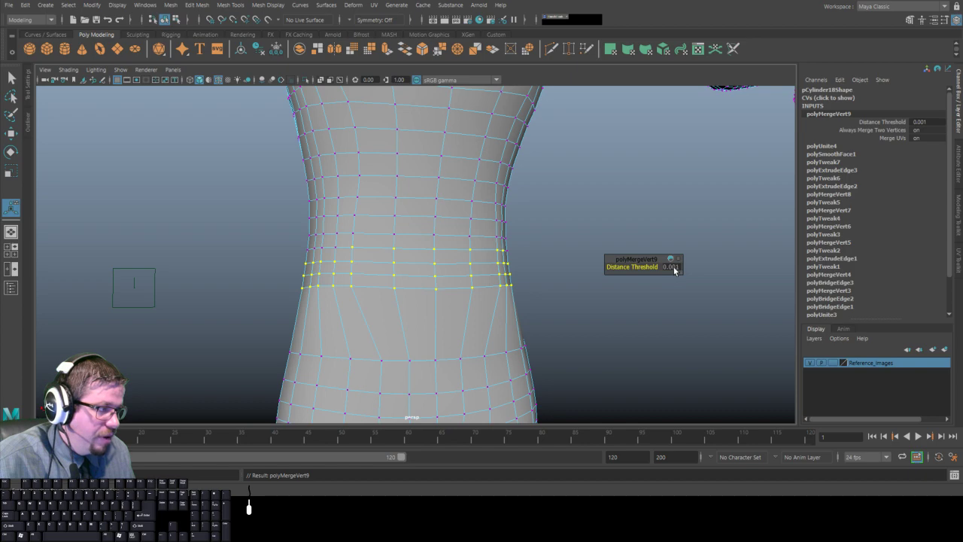
{"action": "mouse_move", "coordinate": [427, 289]}
{"action": "left_mouse_down", "text": "alt"}
{"action": "mouse_move", "coordinate": [540, 281]}
{"action": "mouse_move", "coordinate": [401, 293]}
{"action": "mouse_move", "coordinate": [432, 288]}
{"action": "mouse_move", "coordinate": [424, 303]}
{"action": "left_mouse_up", "text": "alt"}
Return to object mode, show the body in smooth mesh preview, and examine the joined waist from several sides.
{"action": "right_click_drag", "start_coordinate": [414, 228], "coordinate": [468, 249]}
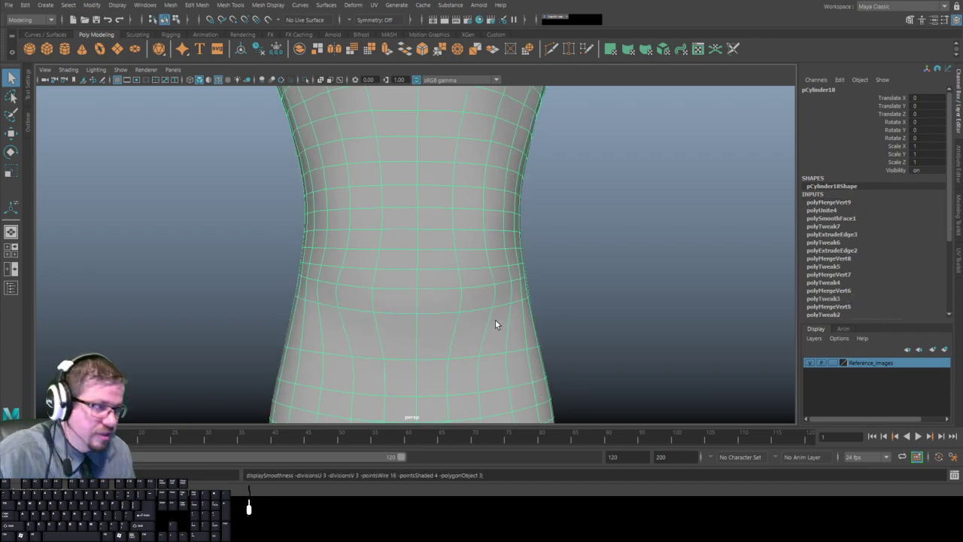
{"action": "left_click", "coordinate": [572, 331]}
{"action": "left_click_drag", "start_coordinate": [571, 331], "coordinate": [430, 347], "text": "alt"}
{"action": "right_click_drag", "start_coordinate": [421, 335], "coordinate": [292, 277], "text": "alt"}
{"action": "left_click_drag", "start_coordinate": [395, 290], "coordinate": [256, 300], "text": "alt"}
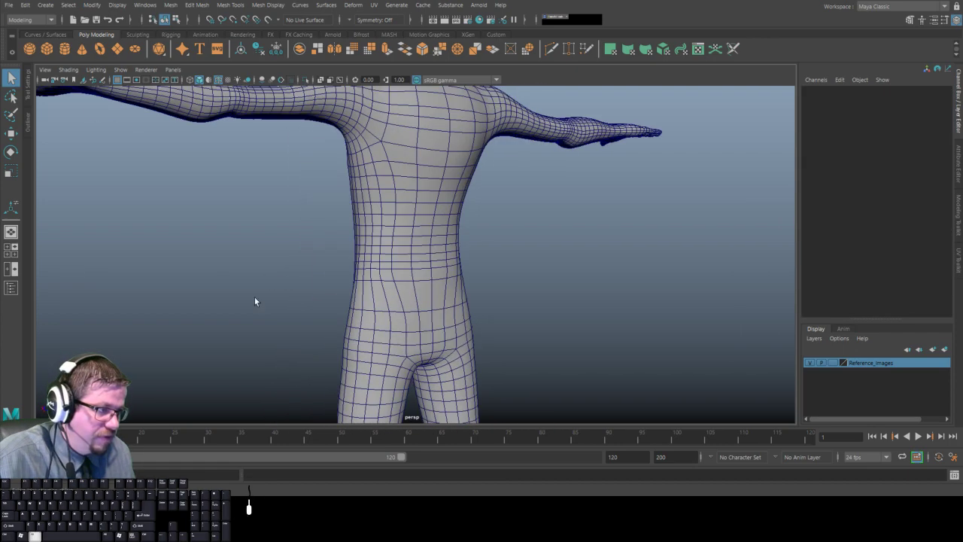
{"action": "right_click_drag", "start_coordinate": [421, 301], "coordinate": [316, 277], "text": "alt"}
{"action": "left_click_drag", "start_coordinate": [527, 267], "coordinate": [461, 260], "text": "alt"}
{"action": "left_click_drag", "start_coordinate": [369, 325], "coordinate": [476, 319], "text": "alt"}
{"action": "right_click_drag", "start_coordinate": [389, 271], "coordinate": [441, 312], "text": "alt"}
{"action": "left_click_drag", "start_coordinate": [363, 305], "coordinate": [440, 300], "text": "alt"}
Insert a horizontal edge loop with Multi-Cut around the upper hips, in the wide band of faces below the waist seam.
{"action": "left_click", "coordinate": [410, 249]}
{"action": "right_click_drag", "start_coordinate": [368, 227], "coordinate": [402, 224], "text": "alt"}
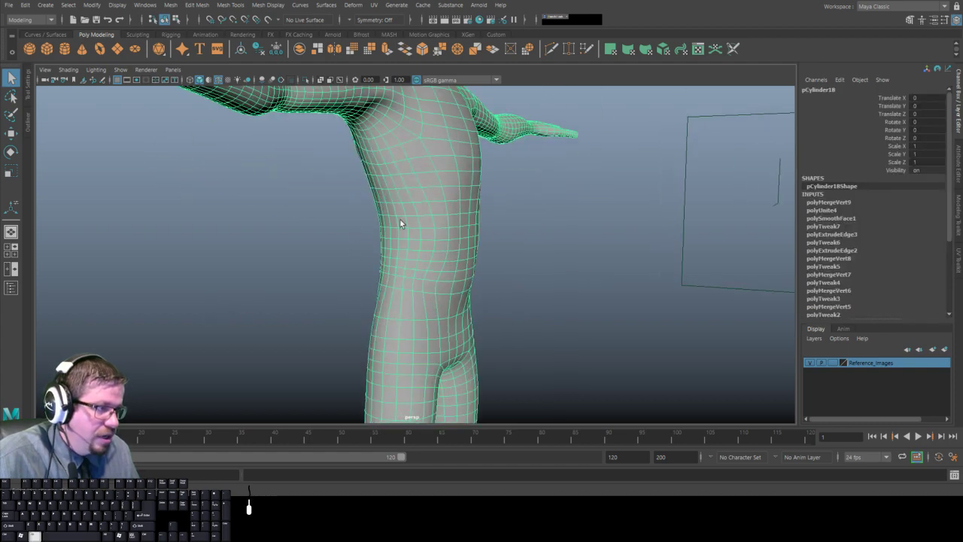
{"action": "left_click", "coordinate": [553, 51]}
{"action": "key", "text": "ctrl"}
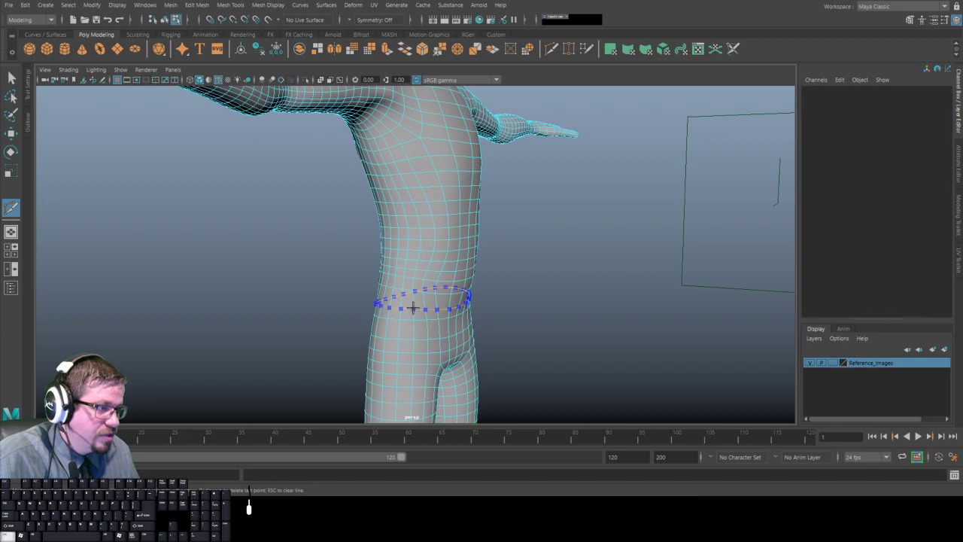
{"action": "key", "text": "shift"}
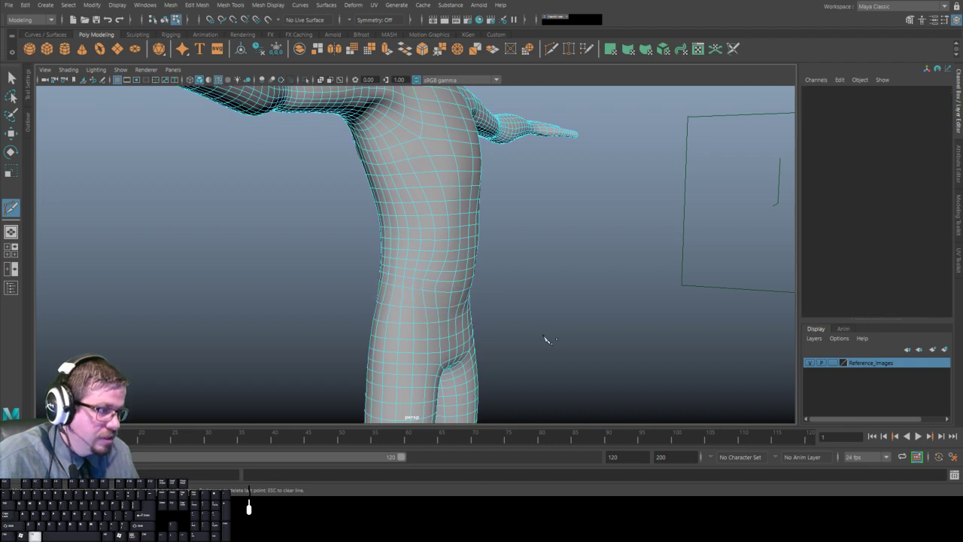
{"action": "left_click_drag", "start_coordinate": [477, 338], "coordinate": [394, 338], "text": "alt"}
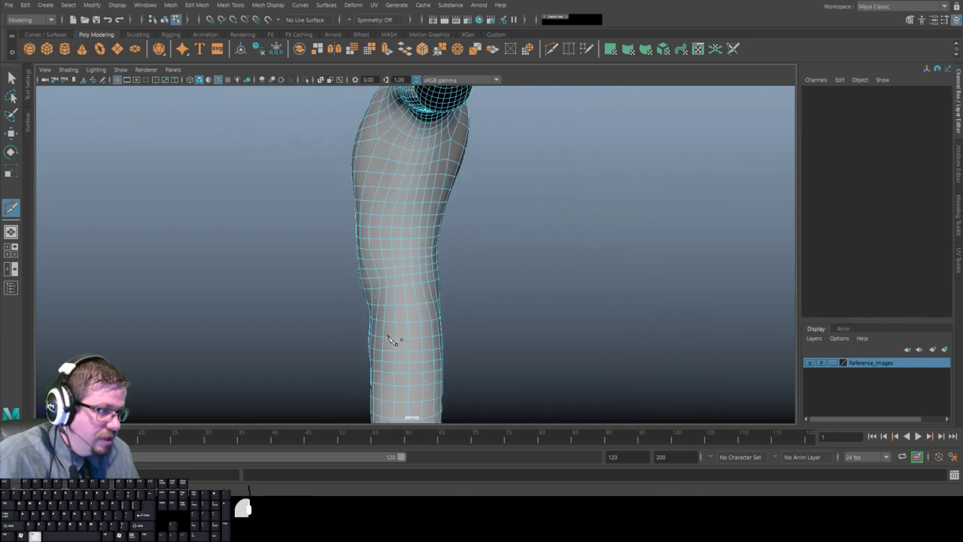
{"action": "left_click", "coordinate": [14, 75]}
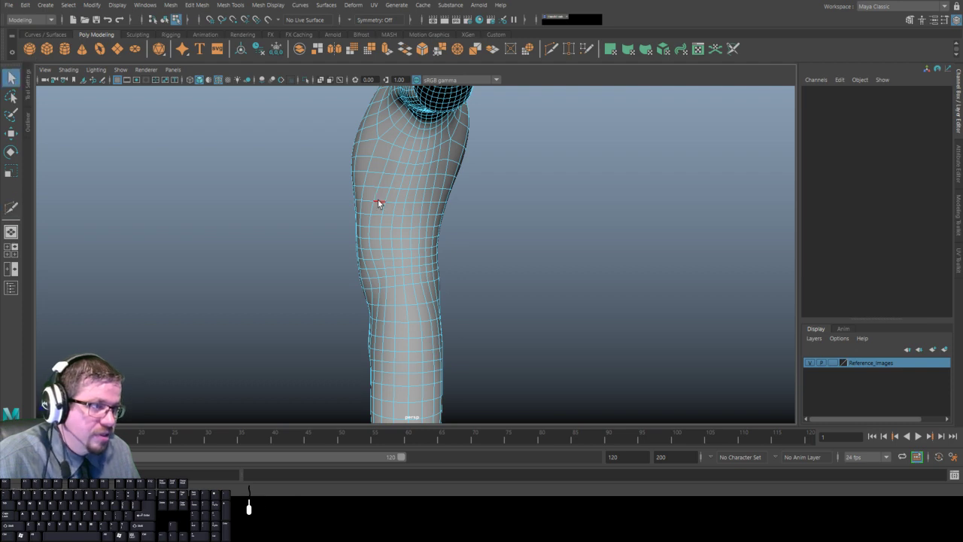
Select the body mesh and delete all construction history in the scene.
{"action": "left_click", "coordinate": [381, 197]}
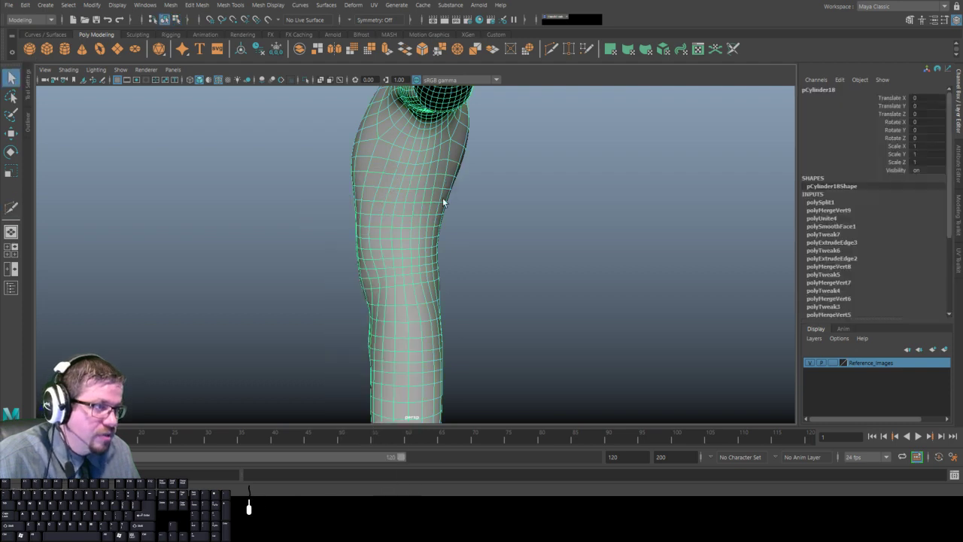
{"action": "left_click", "coordinate": [25, 4]}
{"action": "mouse_move", "coordinate": [79, 136]}
{"action": "left_click", "coordinate": [222, 141]}
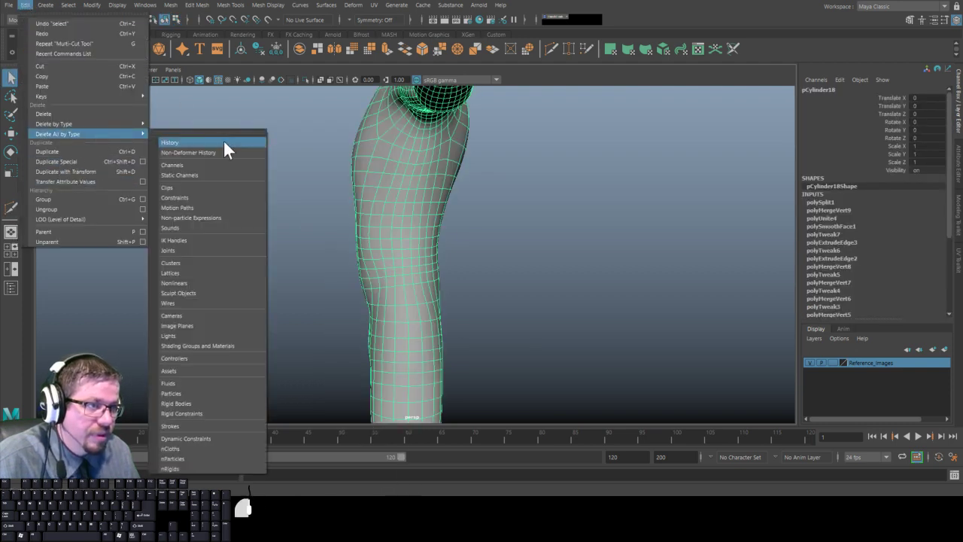
Deselect the body and examine the whole joined figure from several angles.
{"action": "left_click_drag", "start_coordinate": [481, 286], "coordinate": [434, 286], "text": "alt"}
{"action": "right_click_drag", "start_coordinate": [435, 286], "coordinate": [404, 284], "text": "alt"}
{"action": "left_click_drag", "start_coordinate": [404, 284], "coordinate": [374, 261], "text": "alt"}
{"action": "right_click_drag", "start_coordinate": [374, 261], "coordinate": [360, 248], "text": "alt"}
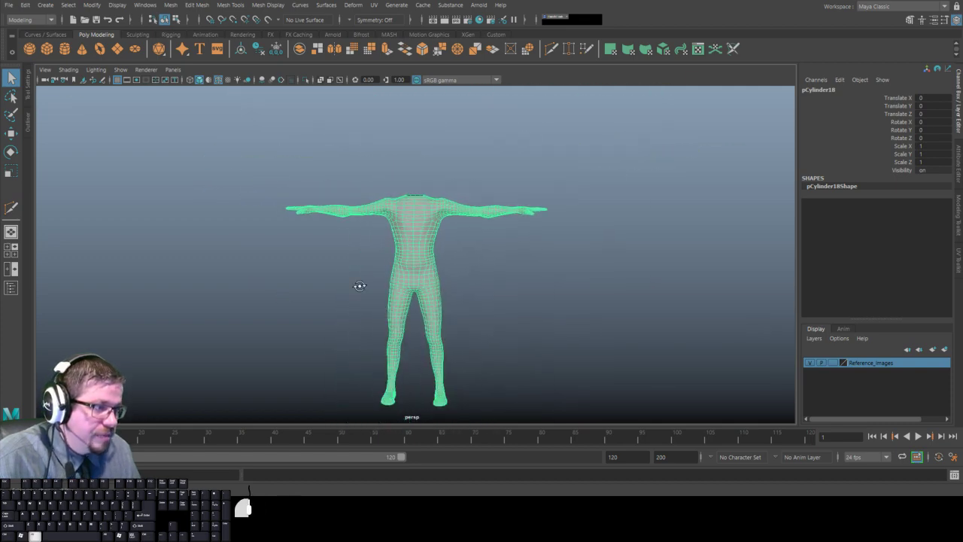
{"action": "left_click", "coordinate": [382, 254]}
{"action": "left_click_drag", "start_coordinate": [459, 279], "coordinate": [423, 276], "text": "alt"}
{"action": "left_click_drag", "start_coordinate": [332, 255], "coordinate": [346, 244], "text": "alt"}
{"action": "right_click_drag", "start_coordinate": [346, 244], "coordinate": [363, 263], "text": "alt"}
{"action": "middle_click_drag", "start_coordinate": [363, 264], "coordinate": [358, 243], "text": "alt"}
{"action": "left_click_drag", "start_coordinate": [358, 248], "coordinate": [348, 286], "text": "alt"}
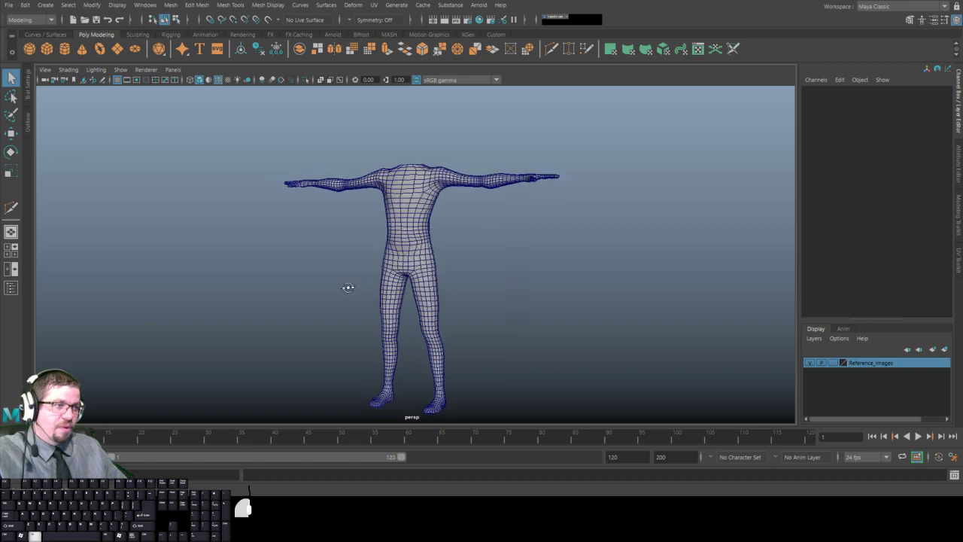
Select the faces of the character's right half in the front view, up to the centre line, and delete them.
{"action": "left_click", "coordinate": [425, 270]}
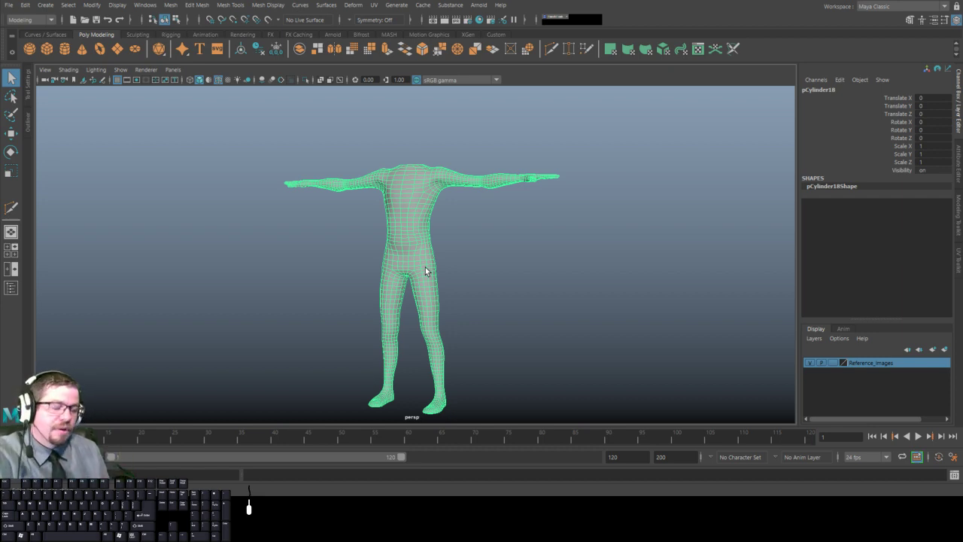
{"action": "right_click_drag", "start_coordinate": [395, 206], "coordinate": [398, 236]}
{"action": "left_click", "coordinate": [391, 251]}
{"action": "key", "text": "space"}
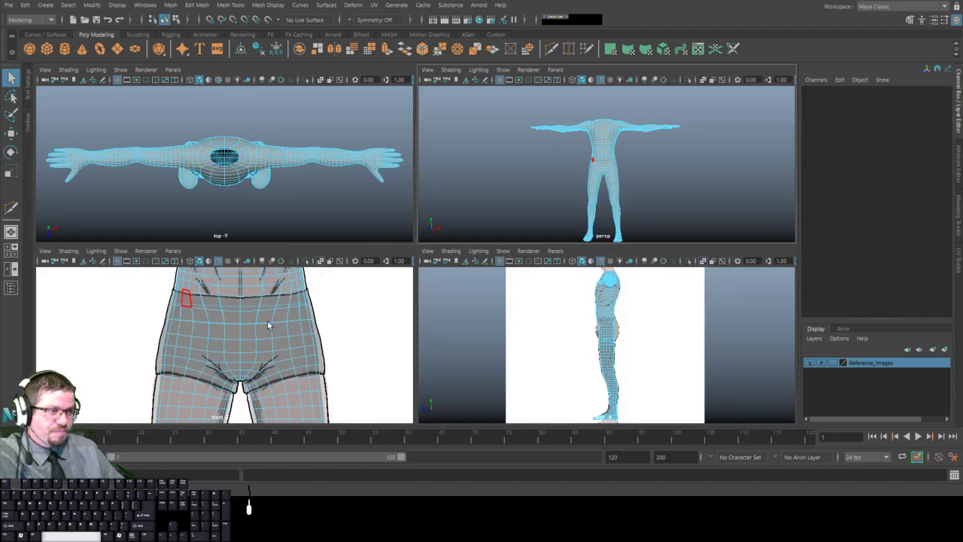
{"action": "key", "text": "space"}
{"action": "scroll", "coordinate": [475, 303], "scroll_direction": "down", "scroll_amount": 4}
{"action": "scroll", "coordinate": [475, 301], "scroll_direction": "down", "scroll_amount": 6}
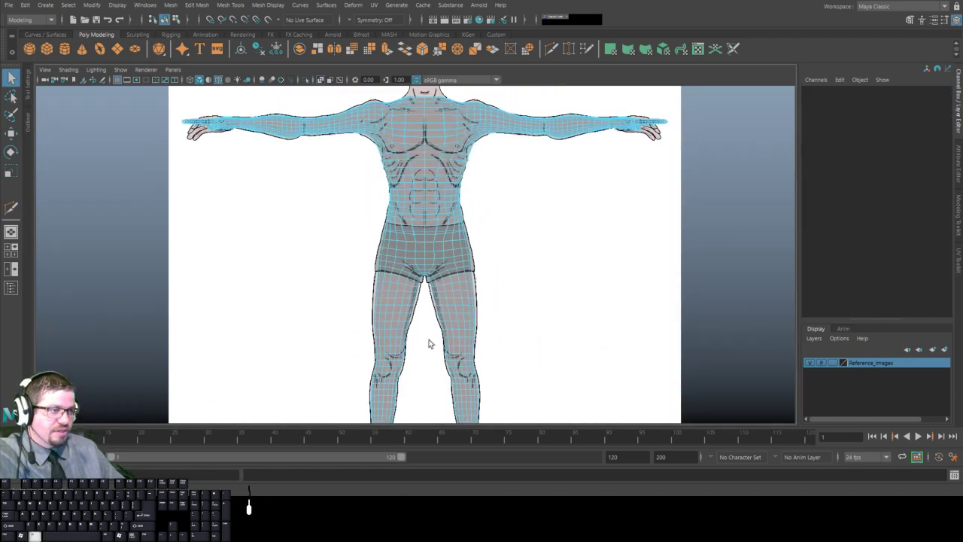
{"action": "left_click_drag", "start_coordinate": [225, 113], "coordinate": [419, 397]}
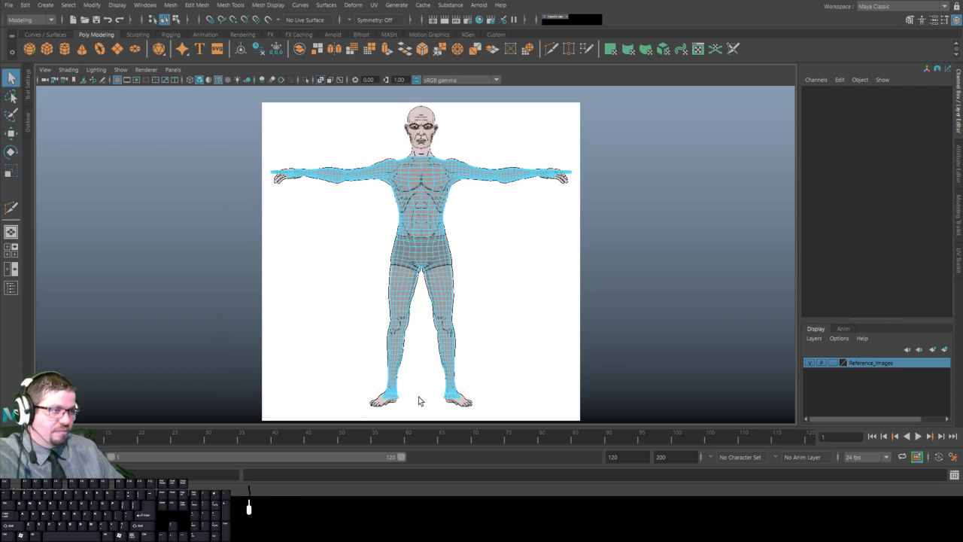
{"action": "key", "text": "Delete"}
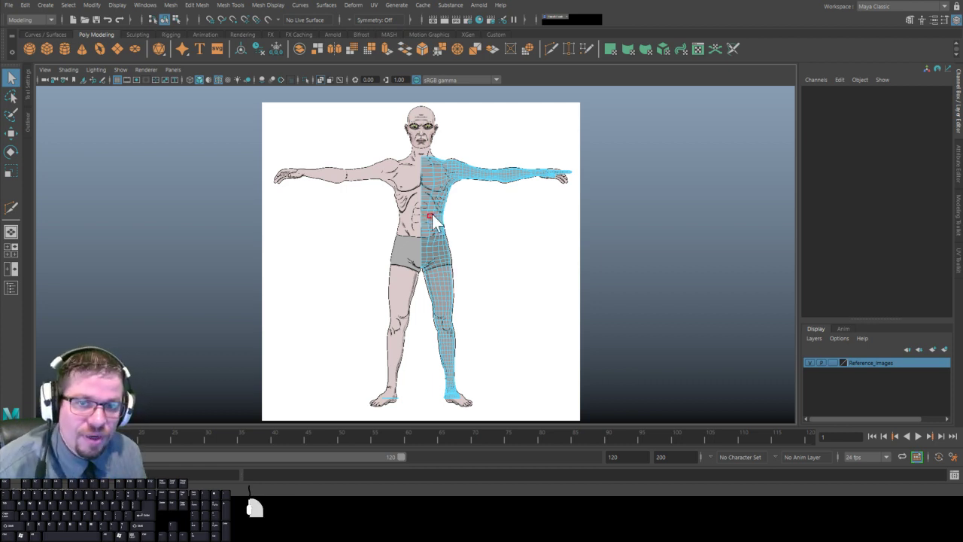
Select the vertices along the open centre line of the remaining half body, from neck to crotch.
{"action": "right_click_drag", "start_coordinate": [431, 217], "coordinate": [380, 188]}
{"action": "scroll", "coordinate": [350, 160], "scroll_direction": "up", "scroll_amount": 4}
{"action": "right_click", "coordinate": [437, 189]}
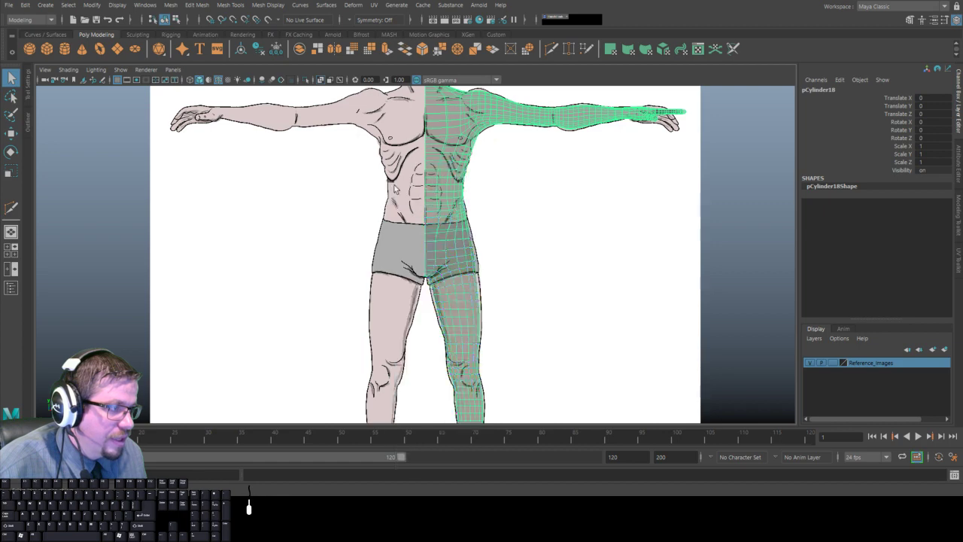
{"action": "middle_click_drag", "start_coordinate": [372, 87], "coordinate": [370, 121], "text": "alt"}
{"action": "left_click_drag", "start_coordinate": [370, 124], "coordinate": [413, 290]}
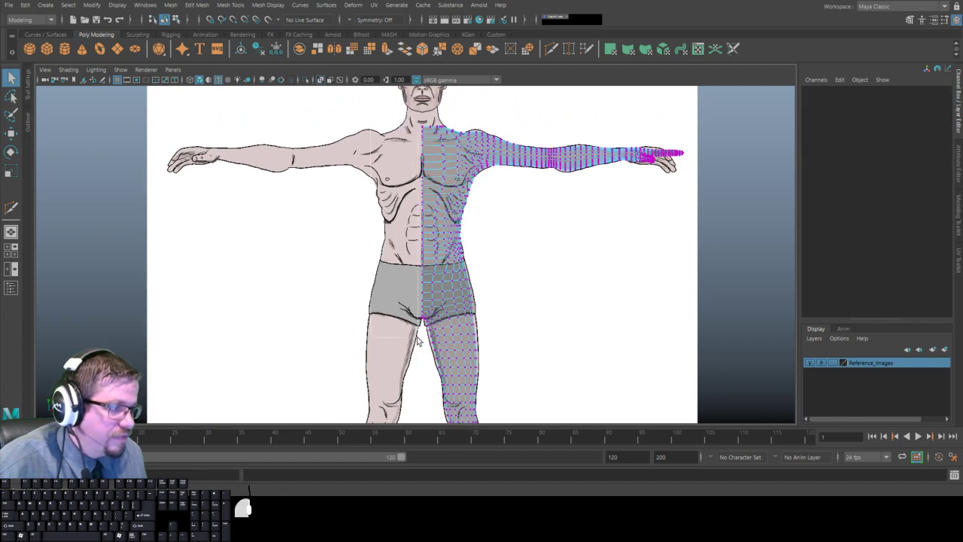
{"action": "left_click_drag", "start_coordinate": [421, 345], "coordinate": [422, 345]}
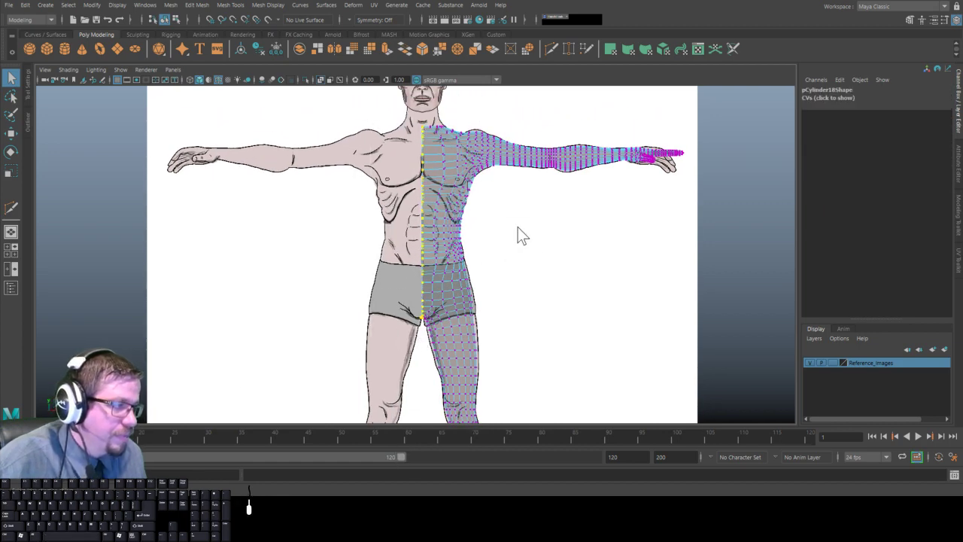
Delete the detached foot-sole faces left over from the removed half and return to vertex selection.
{"action": "key", "text": "space"}
{"action": "middle_click_drag", "start_coordinate": [509, 243], "coordinate": [577, 151], "text": "alt"}
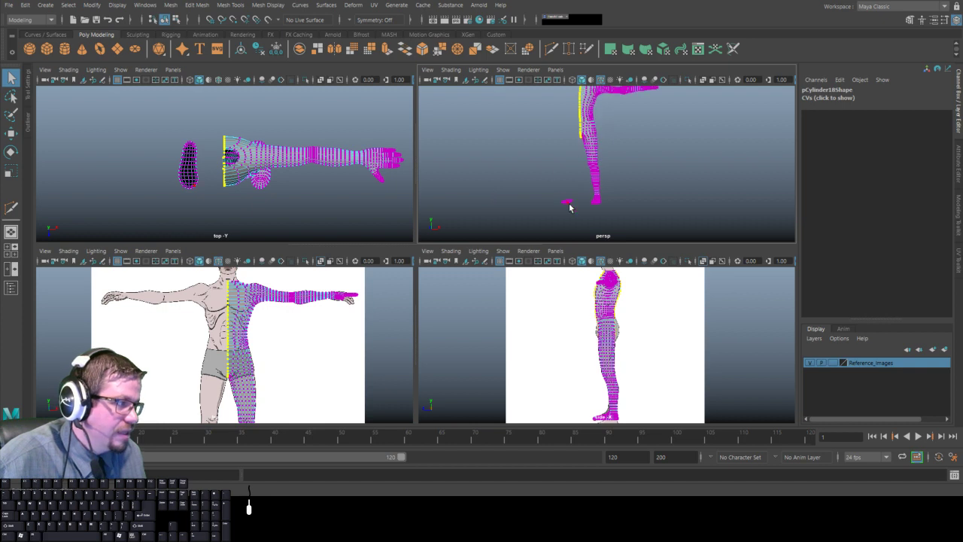
{"action": "right_click_drag", "start_coordinate": [569, 207], "coordinate": [615, 183]}
{"action": "left_click_drag", "start_coordinate": [526, 168], "coordinate": [572, 220]}
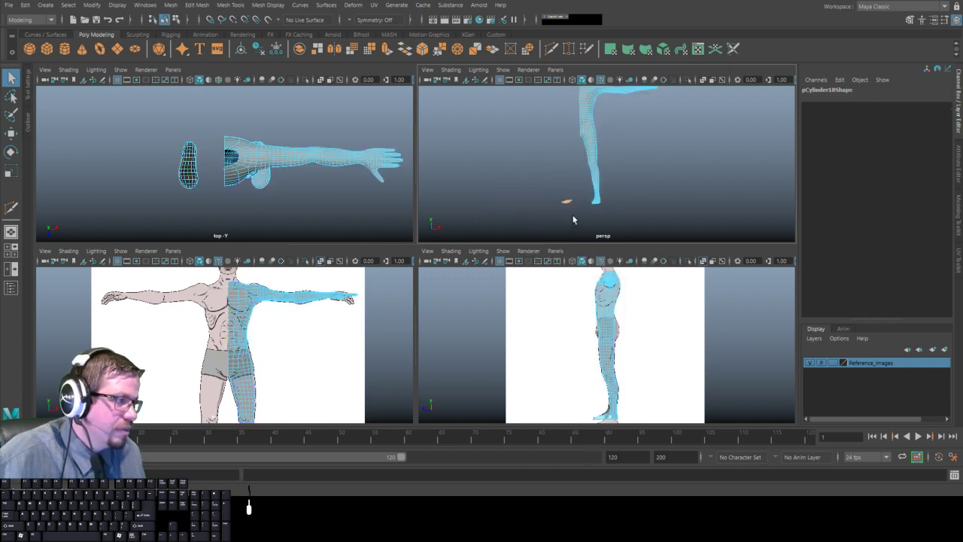
{"action": "key", "text": "Delete"}
{"action": "right_click", "coordinate": [580, 125]}
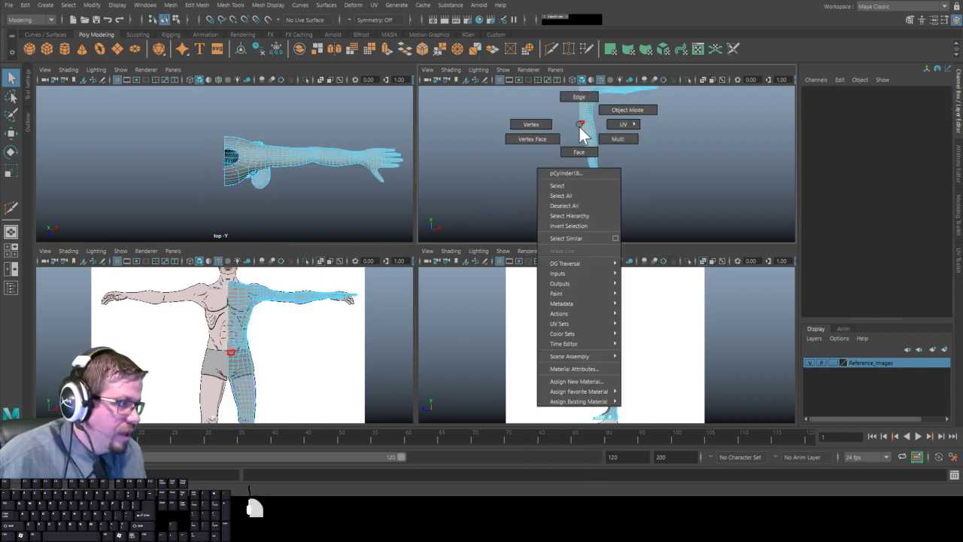
{"action": "mouse_move", "coordinate": [583, 134]}
{"action": "right_mouse_down"}
{"action": "mouse_move", "coordinate": [565, 129]}
{"action": "mouse_move", "coordinate": [580, 132]}
{"action": "mouse_move", "coordinate": [580, 122]}
{"action": "right_mouse_up"}
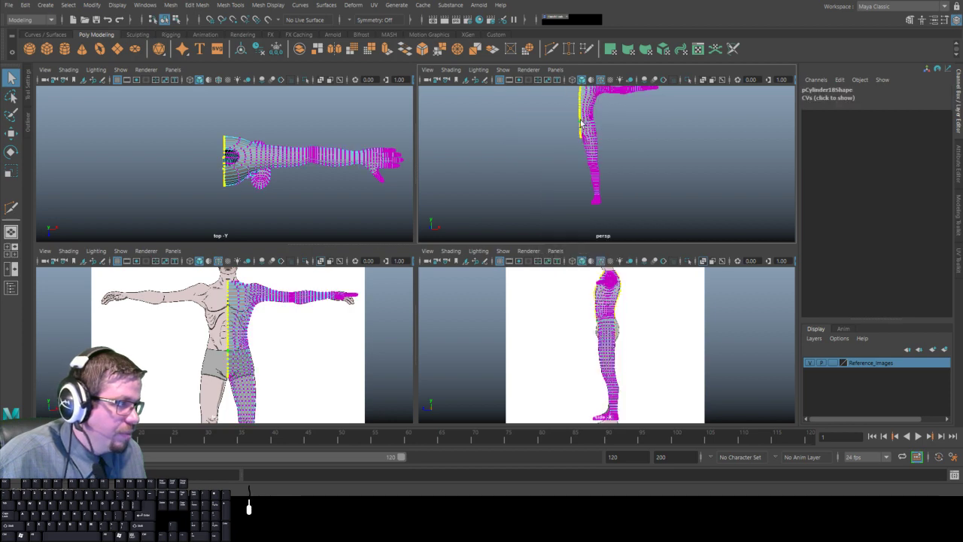
Delete the stray face that extends past the centre line at the crotch.
{"action": "key", "text": "space"}
{"action": "right_click_drag", "start_coordinate": [264, 340], "coordinate": [482, 404], "text": "alt"}
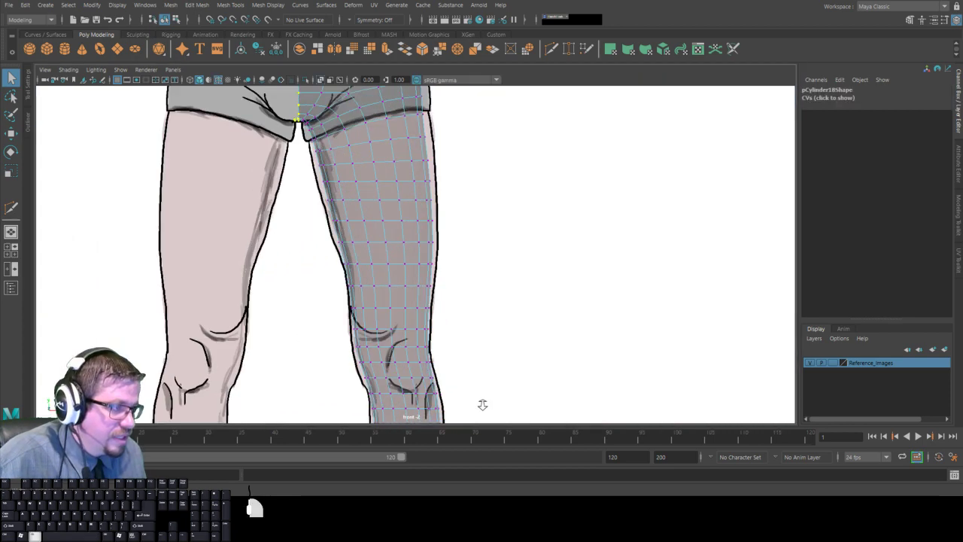
{"action": "scroll", "coordinate": [368, 256], "scroll_direction": "up", "scroll_amount": 8}
{"action": "right_click_drag", "start_coordinate": [346, 138], "coordinate": [344, 164]}
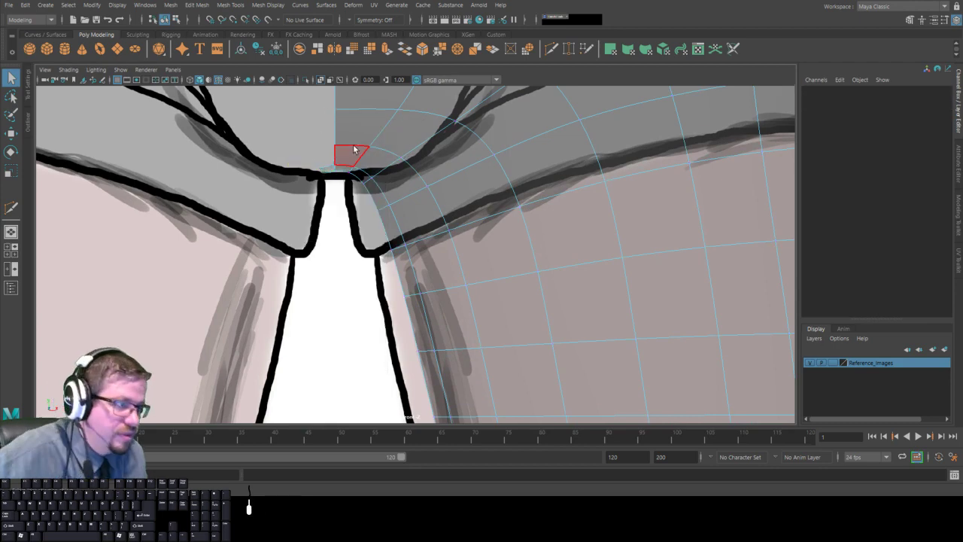
{"action": "left_click", "coordinate": [324, 167]}
{"action": "left_click", "coordinate": [347, 150]}
{"action": "right_click", "coordinate": [347, 150]}
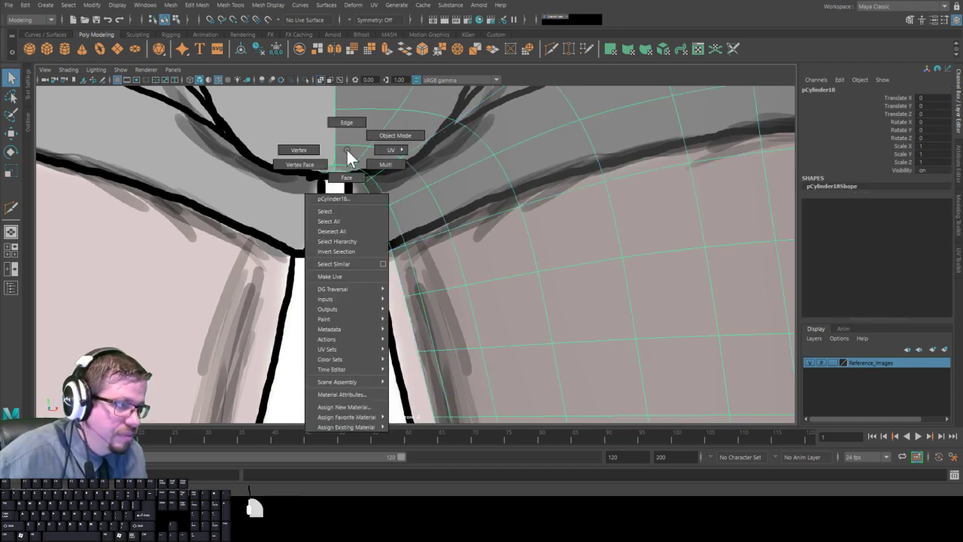
{"action": "right_click_drag", "start_coordinate": [346, 150], "coordinate": [323, 195]}
{"action": "left_click", "coordinate": [324, 172]}
{"action": "left_click", "coordinate": [322, 173]}
{"action": "key", "text": "Delete"}
Select all centre-line vertices of the half body from neck to crotch in the front view.
{"action": "right_click_drag", "start_coordinate": [349, 154], "coordinate": [323, 152]}
{"action": "right_click_drag", "start_coordinate": [437, 162], "coordinate": [351, 139], "text": "alt"}
{"action": "middle_click_drag", "start_coordinate": [351, 139], "coordinate": [368, 277], "text": "alt"}
{"action": "scroll", "coordinate": [368, 277], "scroll_direction": "down", "scroll_amount": 6}
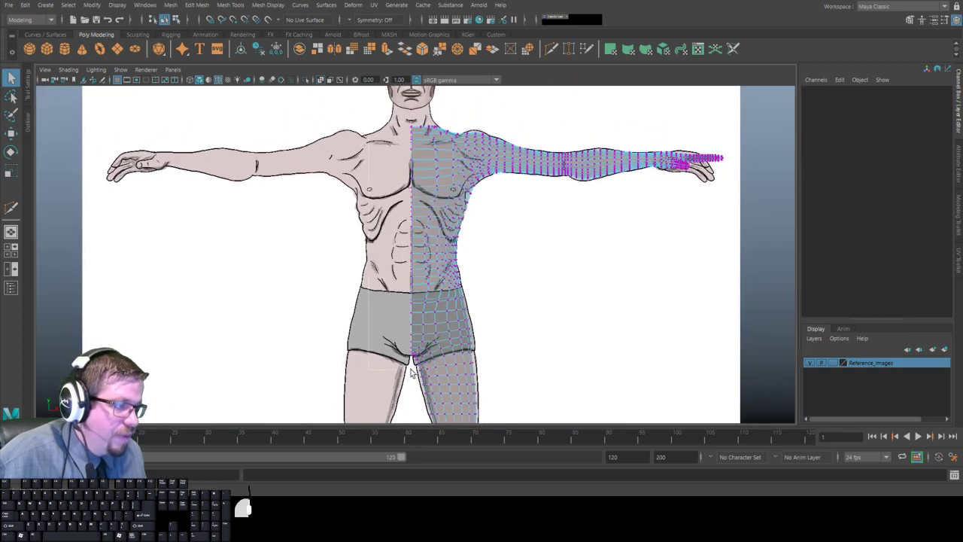
Examine the selected centre-line vertices in the perspective view, from the neck down to the crotch.
{"action": "key", "text": "space"}
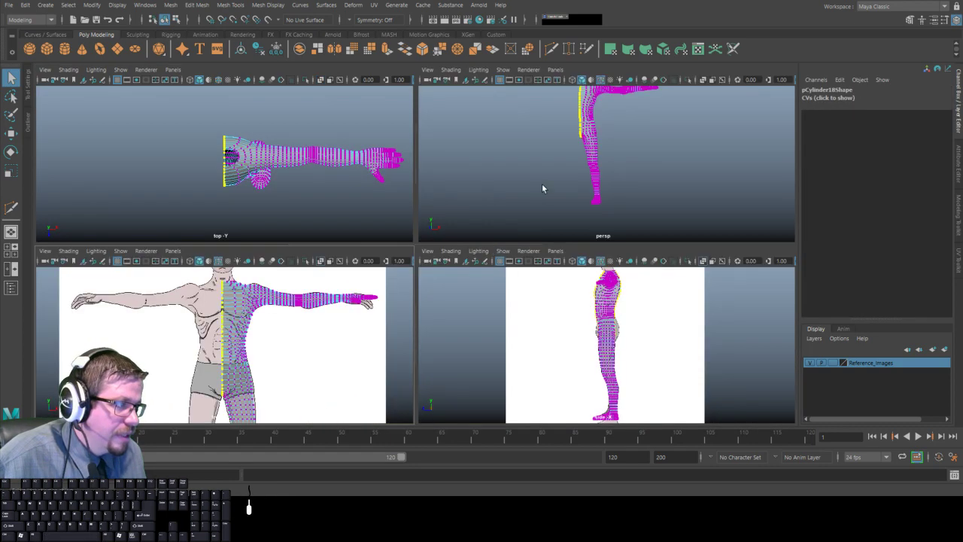
{"action": "key", "text": "space"}
{"action": "left_click_drag", "start_coordinate": [414, 198], "coordinate": [471, 205], "text": "alt"}
{"action": "middle_click_drag", "start_coordinate": [434, 166], "coordinate": [503, 236], "text": "alt"}
{"action": "scroll", "coordinate": [442, 286], "scroll_direction": "up", "scroll_amount": 3, "text": "alt"}
{"action": "left_click_drag", "start_coordinate": [442, 286], "coordinate": [312, 234], "text": "alt"}
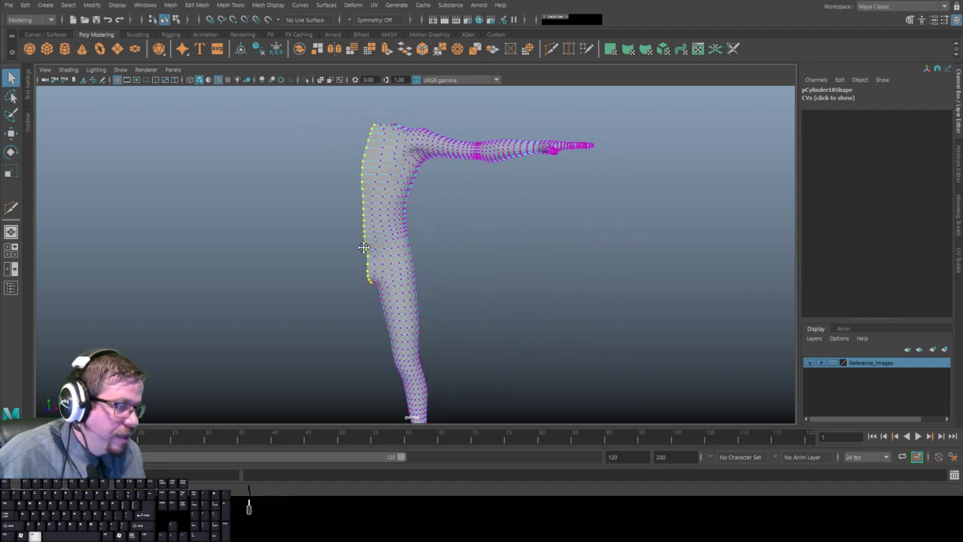
{"action": "middle_click_drag", "start_coordinate": [306, 223], "coordinate": [371, 241], "text": "alt"}
{"action": "scroll", "coordinate": [402, 335], "scroll_direction": "up", "scroll_amount": 5, "text": "alt"}
{"action": "left_click_drag", "start_coordinate": [403, 335], "coordinate": [501, 280], "text": "alt"}
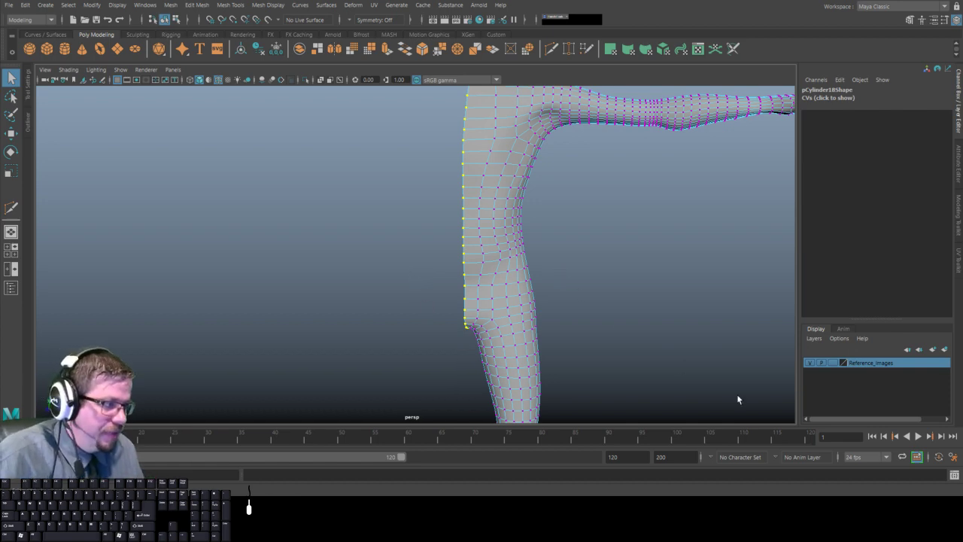
Open the Script Editor and place it as a small window beside the half body.
{"action": "left_click", "coordinate": [954, 474]}
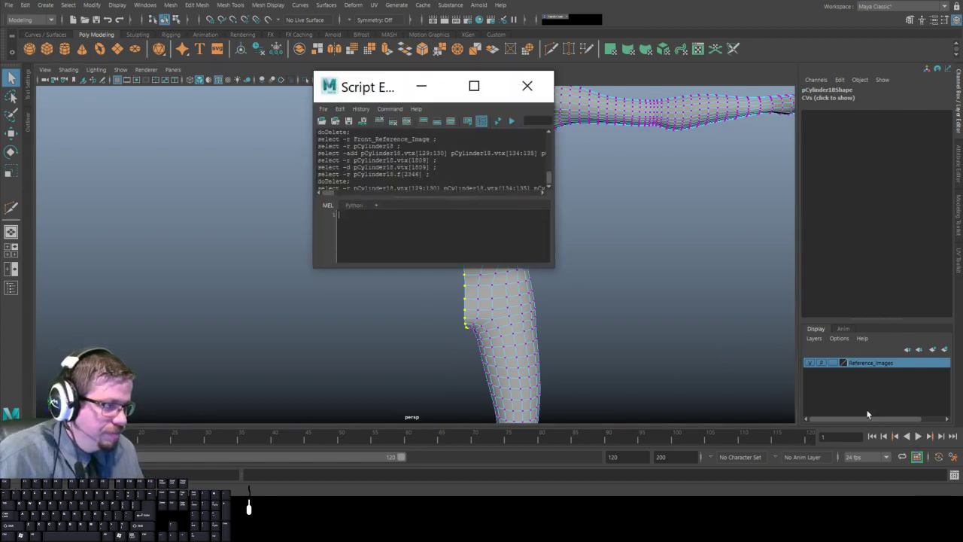
{"action": "left_click", "coordinate": [543, 94]}
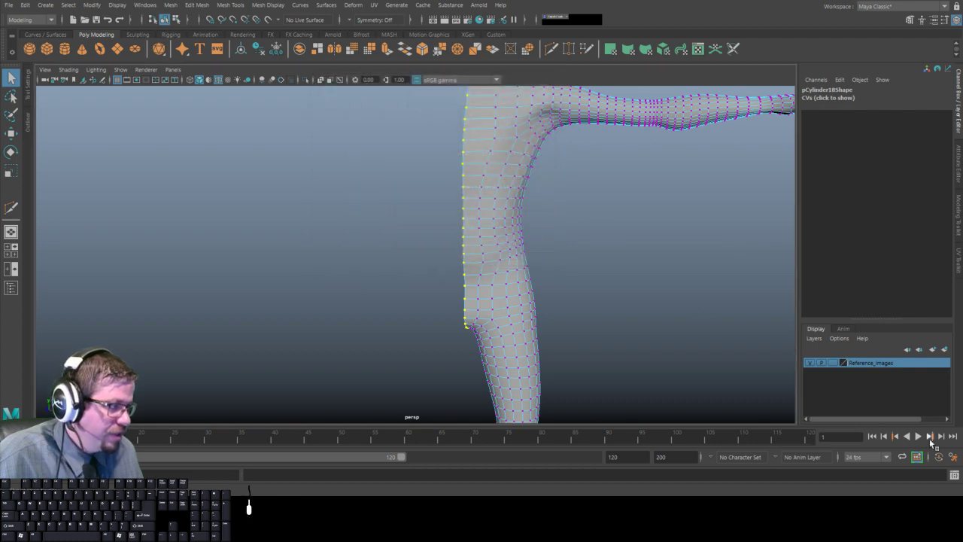
{"action": "left_click", "coordinate": [953, 476]}
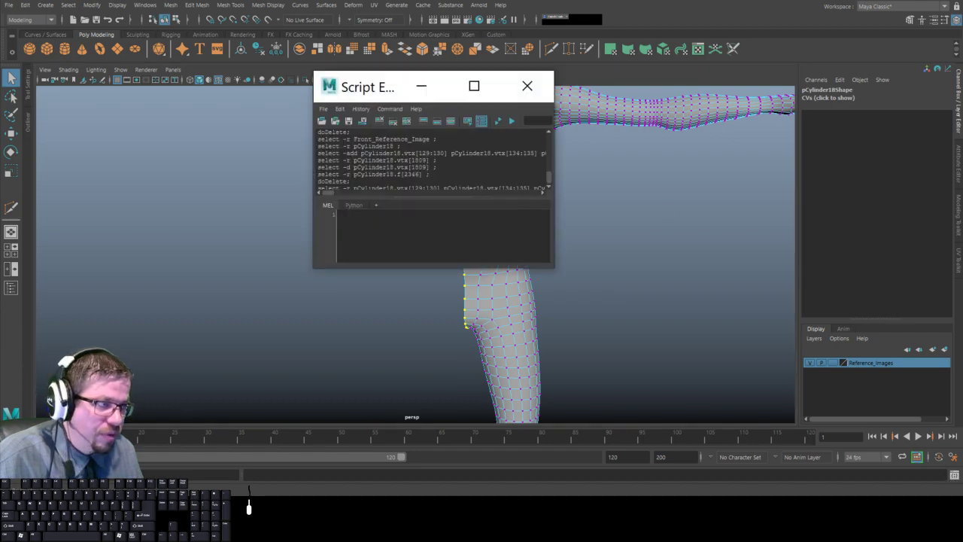
{"action": "double_click", "coordinate": [371, 96]}
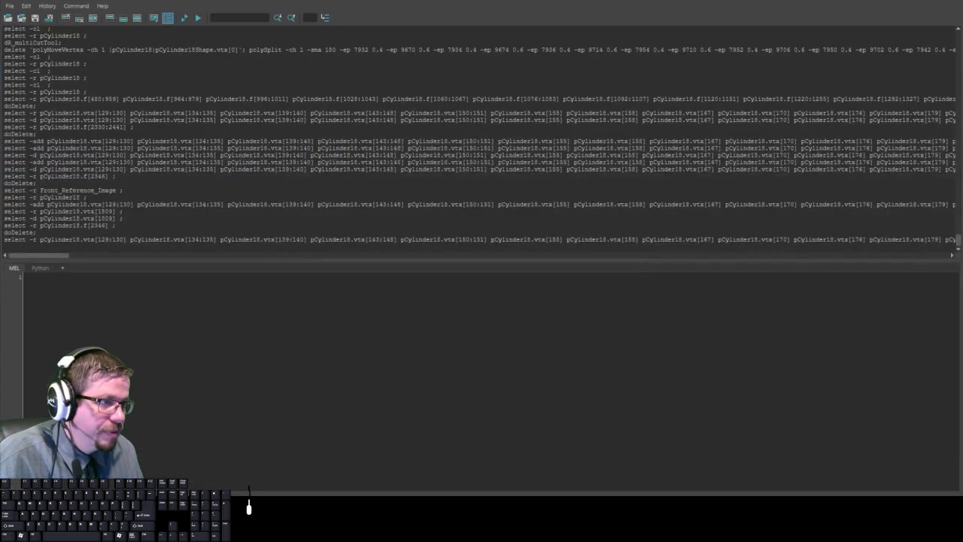
{"action": "left_click_drag", "start_coordinate": [358, 9], "coordinate": [664, 214]}
Pull the selected centre-line vertices about 17.5 units along negative X, and align them to X zero by running the MEL command "move -x 0;".
{"action": "left_click_drag", "start_coordinate": [470, 200], "coordinate": [410, 235], "text": "alt"}
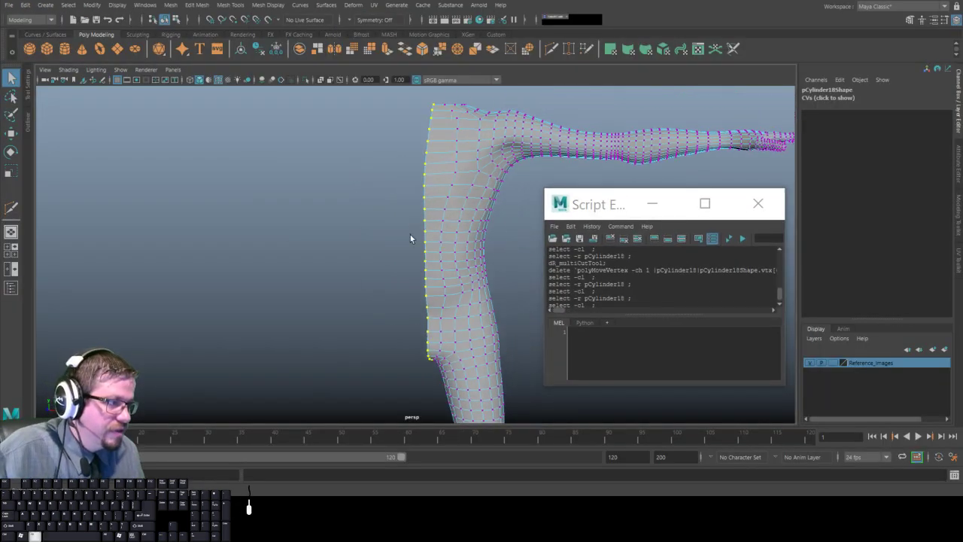
{"action": "key", "text": "w"}
{"action": "left_click_drag", "start_coordinate": [471, 235], "coordinate": [370, 235]}
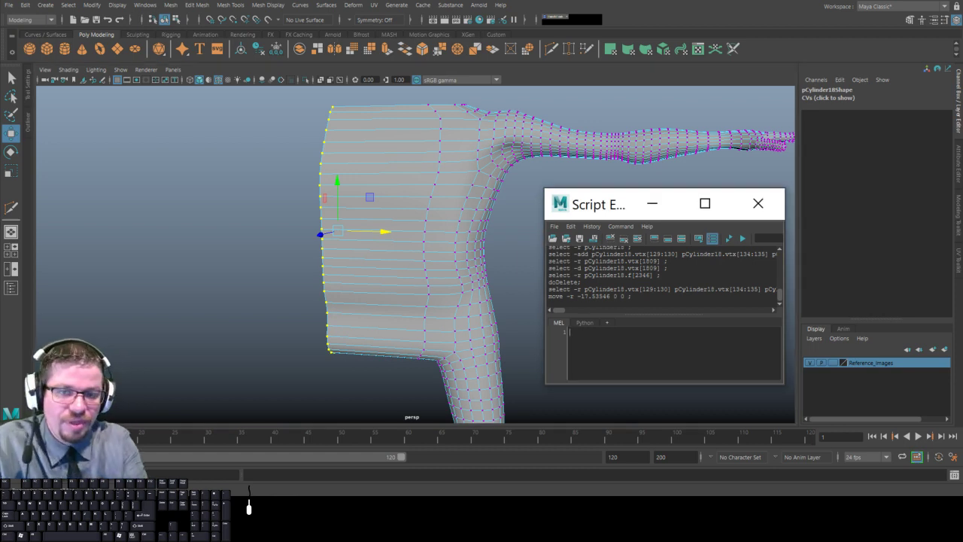
{"action": "type", "text": "e -x 0"}
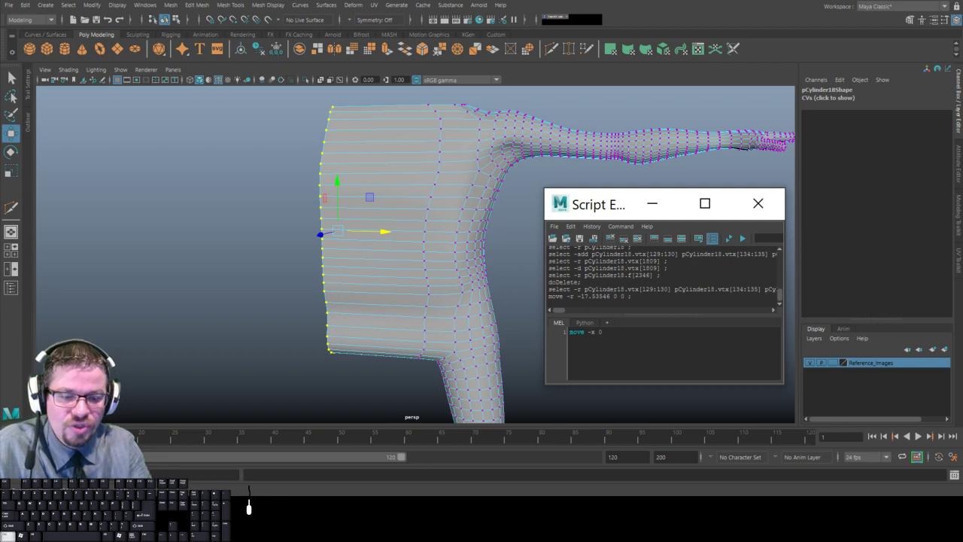
{"action": "key", "text": "ctrl+Return"}
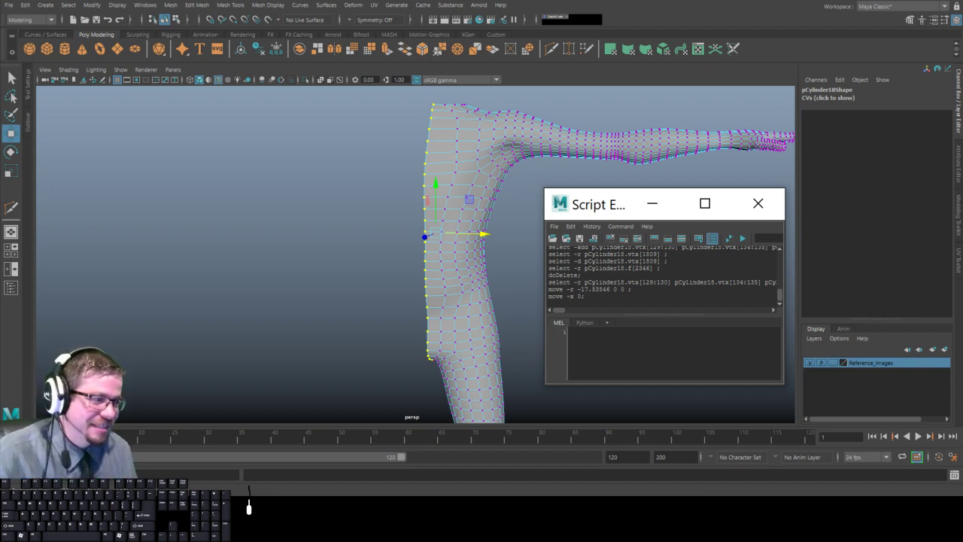
Enter the MEL command "move -x 0;" again without running it, and highlight closing semicolons in the command history.
{"action": "type", "text": "mo"}
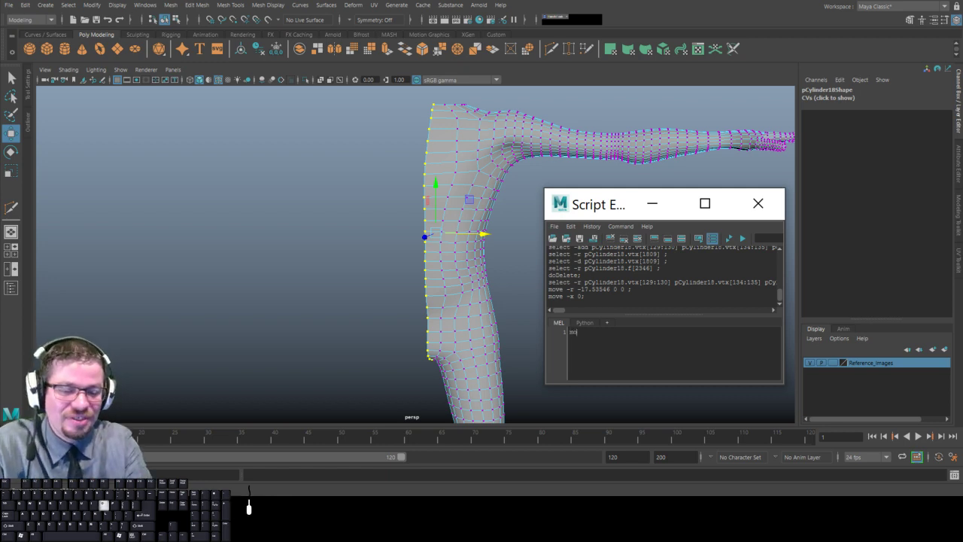
{"action": "type", "text": "ve -x"}
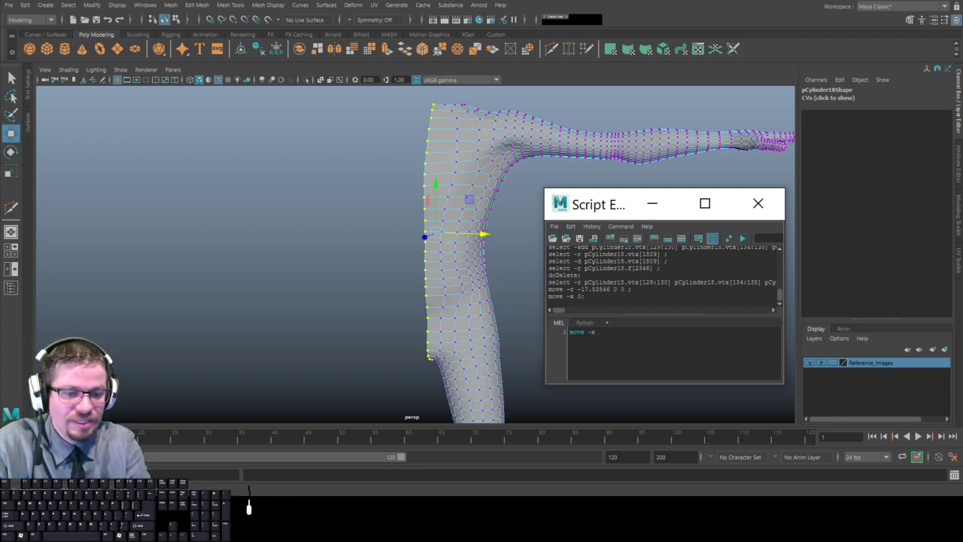
{"action": "type", "text": " 0;"}
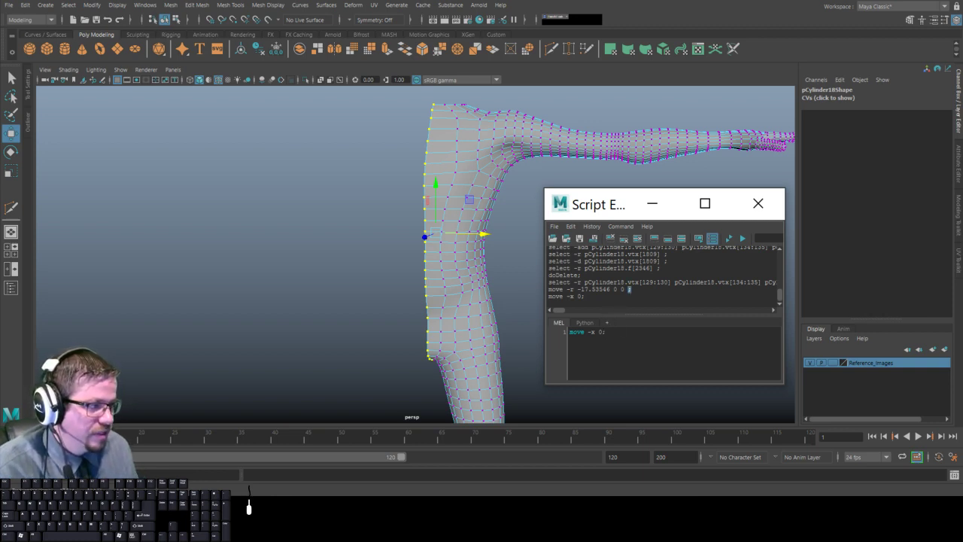
{"action": "left_click", "coordinate": [631, 290]}
{"action": "double_click", "coordinate": [666, 261]}
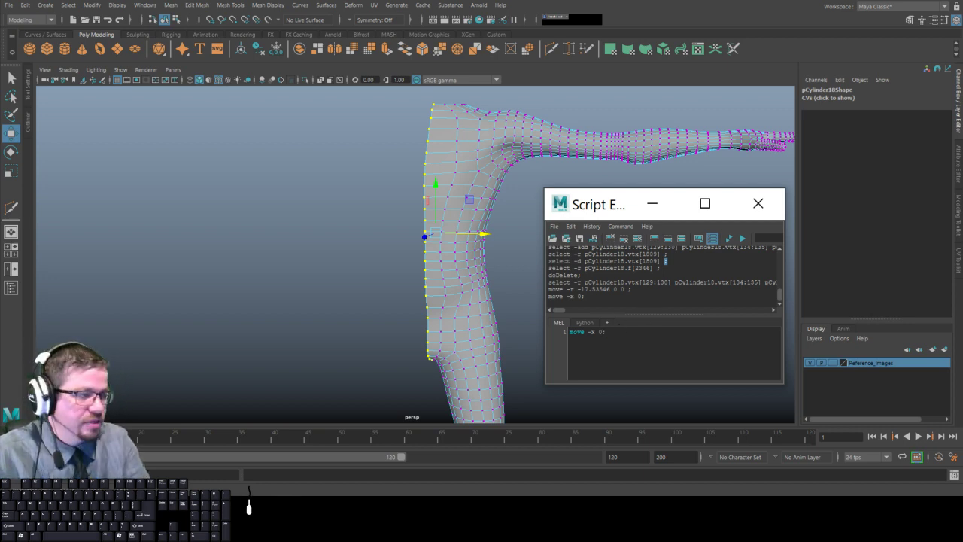
Run the MEL command "move -x 0;" on the selected centre-line vertices and close the Script Editor.
{"action": "key", "text": "ctrl+Return"}
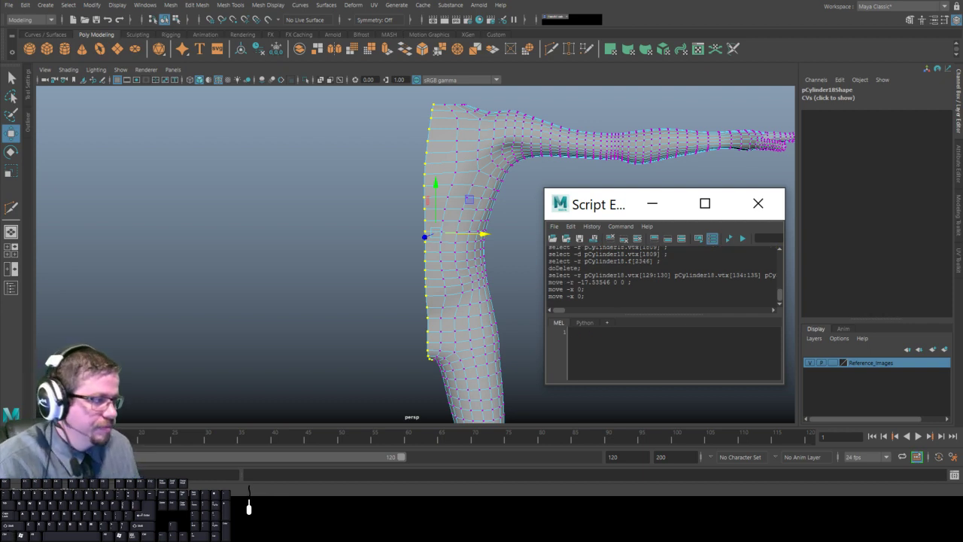
{"action": "left_click", "coordinate": [747, 215]}
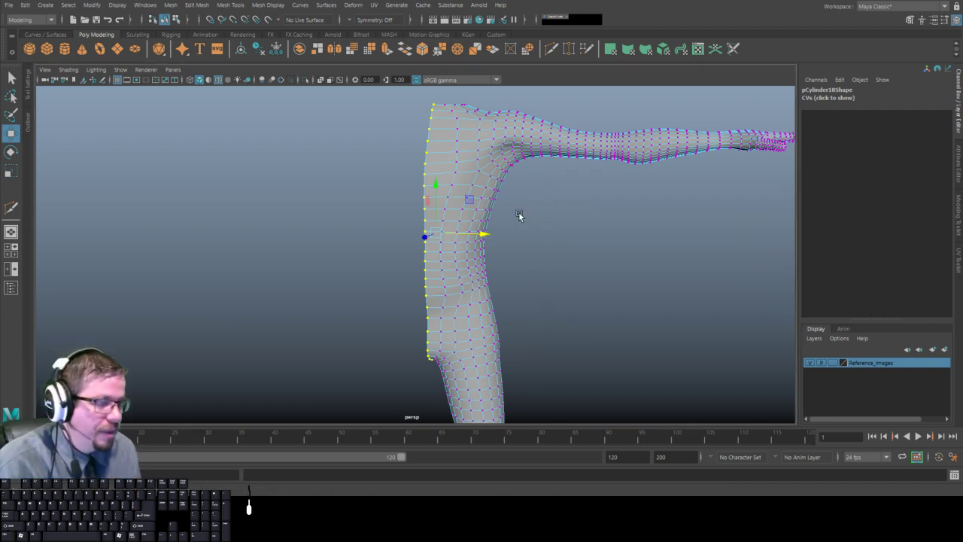
{"action": "right_click", "coordinate": [452, 164]}
{"action": "right_click_drag", "start_coordinate": [451, 164], "coordinate": [477, 146]}
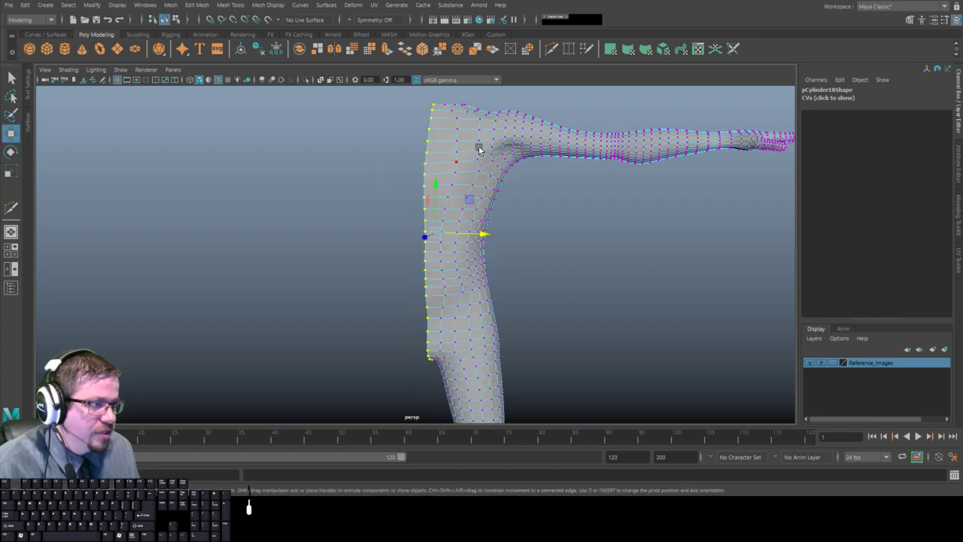
{"action": "right_click_drag", "start_coordinate": [436, 175], "coordinate": [407, 163]}
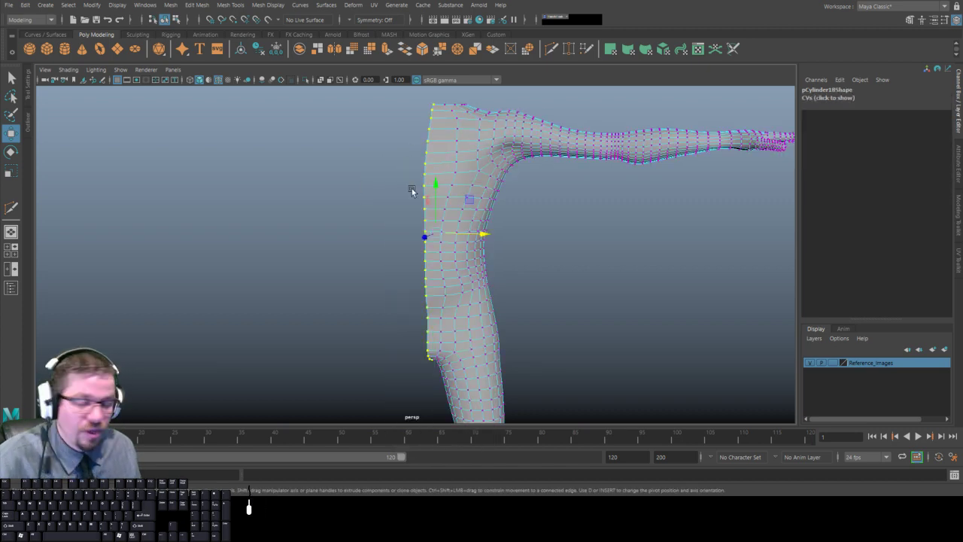
{"action": "scroll", "coordinate": [440, 215], "scroll_direction": "down", "scroll_amount": 2}
{"action": "left_click_drag", "start_coordinate": [439, 215], "coordinate": [416, 184], "text": "alt"}
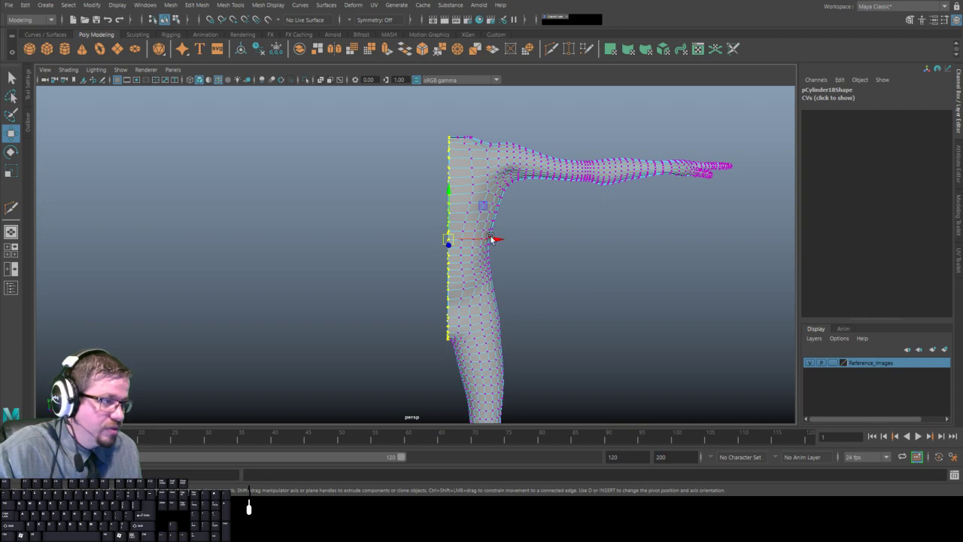
Pull the centre-line vertices along negative X past the body's midline, and show the grid in the front view.
{"action": "left_click_drag", "start_coordinate": [493, 239], "coordinate": [441, 239]}
{"action": "key", "text": "space"}
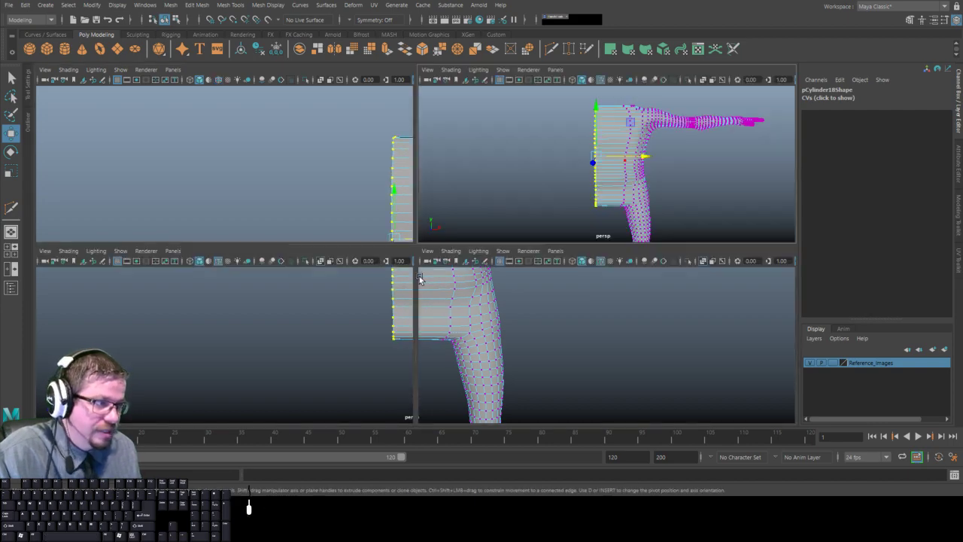
{"action": "key", "text": "space"}
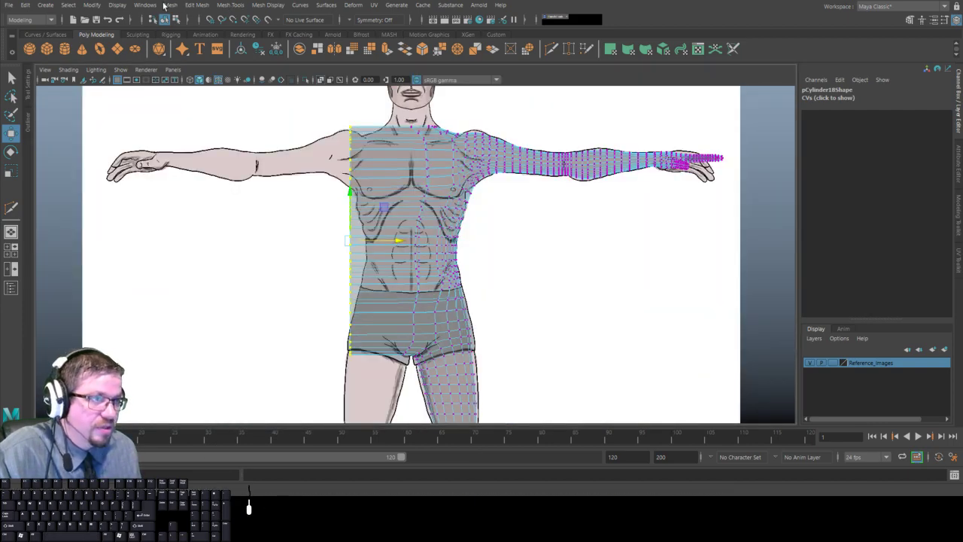
{"action": "left_click", "coordinate": [117, 5]}
{"action": "left_click", "coordinate": [129, 32]}
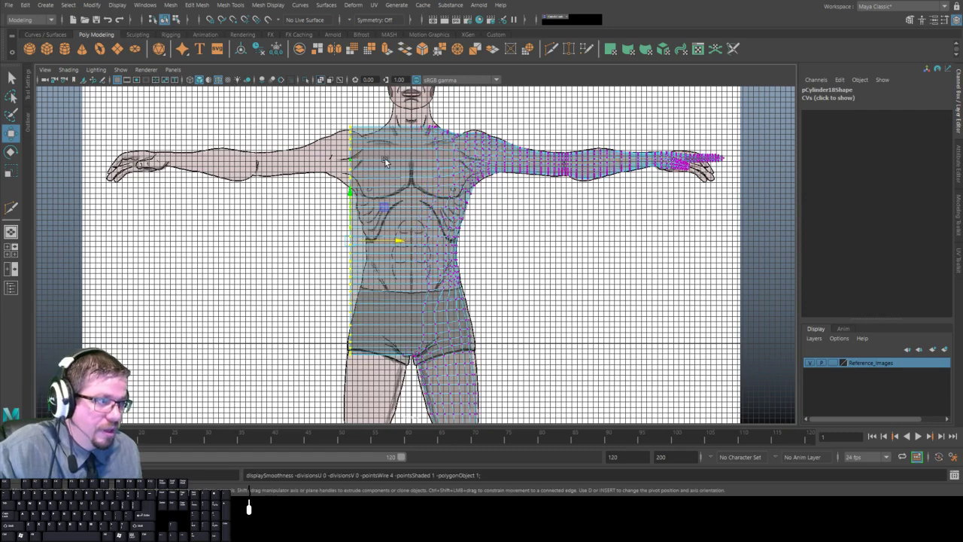
Move the centre-line vertices along X with grid snapping onto the grid's central vertical line at X zero.
{"action": "middle_click_drag", "start_coordinate": [412, 147], "coordinate": [394, 148], "text": "alt"}
{"action": "key", "text": "1"}
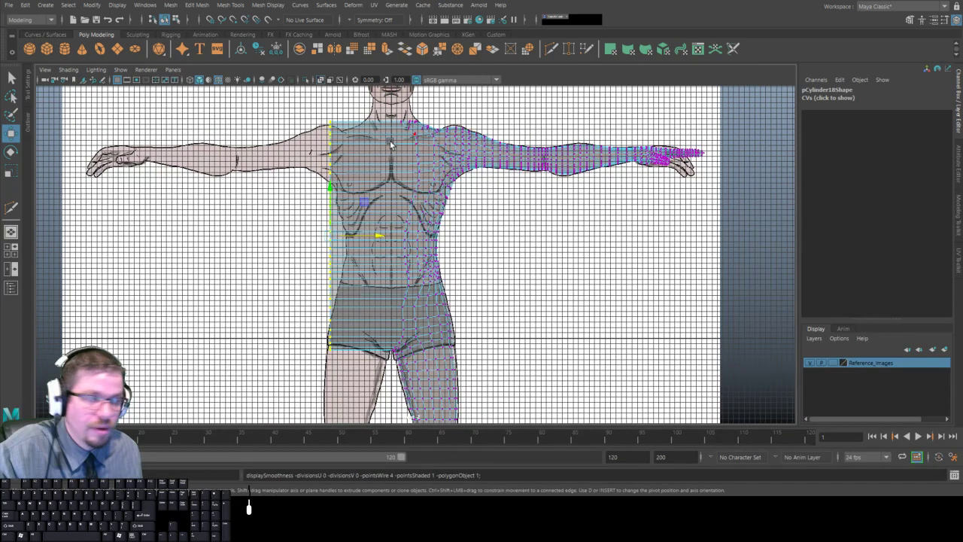
{"action": "key", "text": "w"}
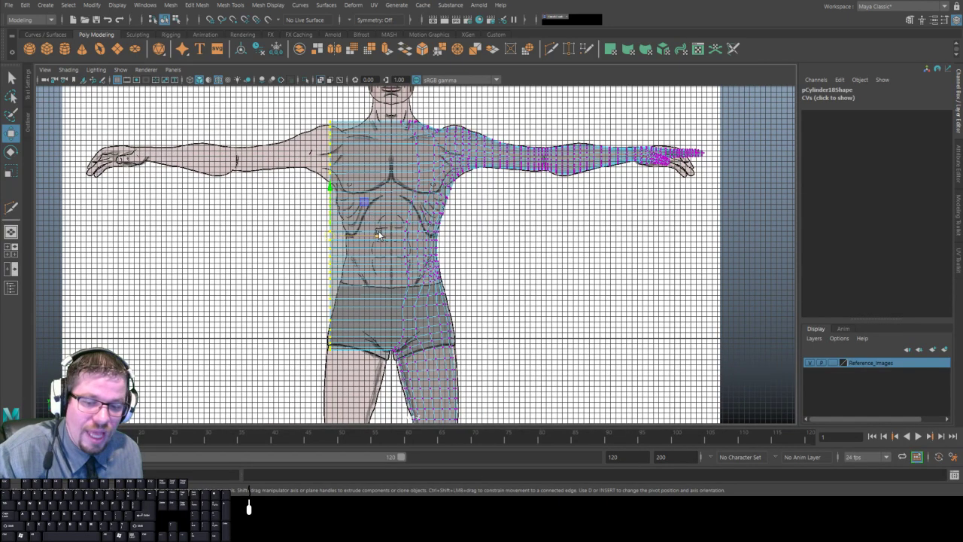
{"action": "key", "text": "x"}
{"action": "left_click_drag", "start_coordinate": [379, 237], "coordinate": [392, 236]}
{"action": "key", "text": "r"}
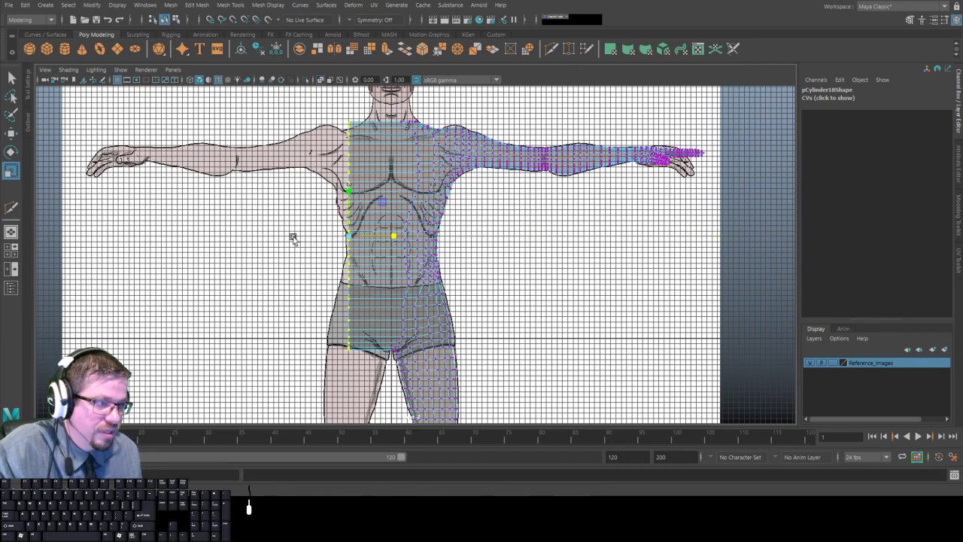
{"action": "key", "text": "w"}
{"action": "mouse_move", "coordinate": [393, 236]}
{"action": "left_mouse_down"}
{"action": "mouse_move", "coordinate": [404, 237]}
{"action": "mouse_move", "coordinate": [390, 238]}
{"action": "left_mouse_up"}
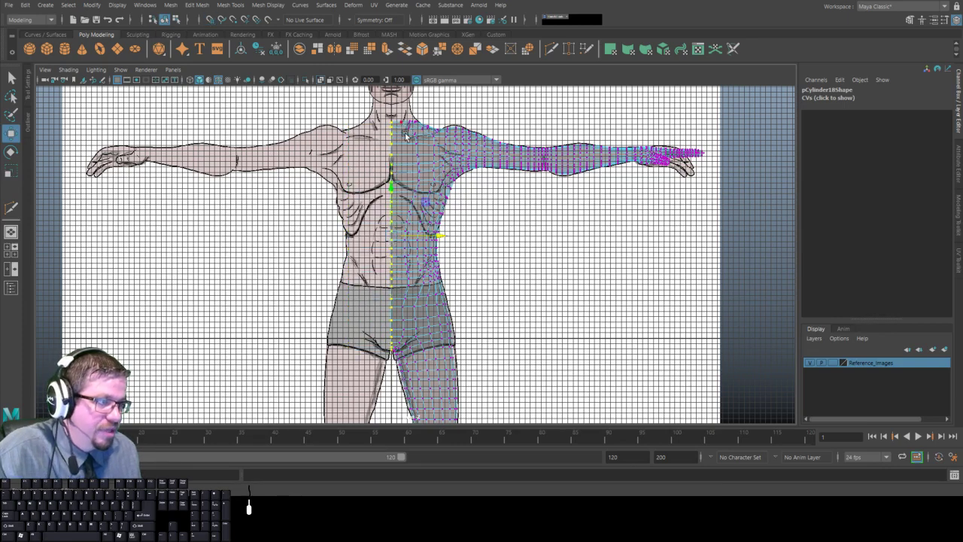
Return the half body to object mode and centre its pivot.
{"action": "right_click_drag", "start_coordinate": [419, 165], "coordinate": [444, 167]}
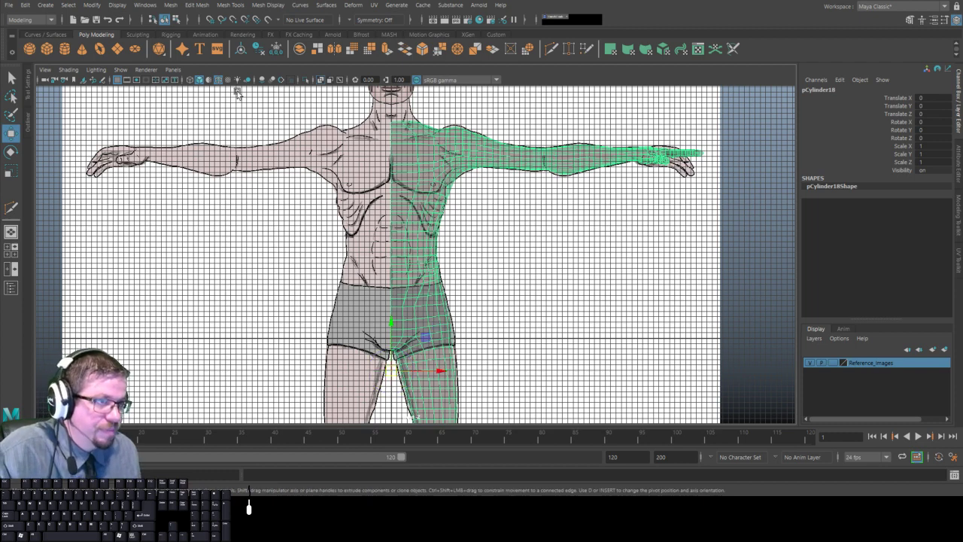
{"action": "left_click", "coordinate": [92, 5]}
{"action": "left_click", "coordinate": [114, 77]}
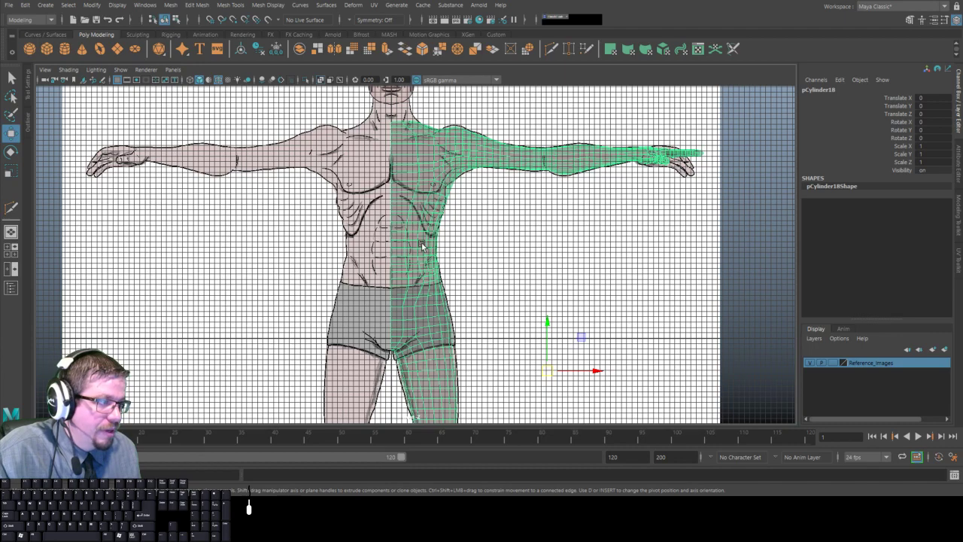
Edit the half body's pivot with grid snapping enabled, moving it along X onto the grid's central line.
{"action": "right_click_drag", "start_coordinate": [502, 304], "coordinate": [356, 149], "text": "alt"}
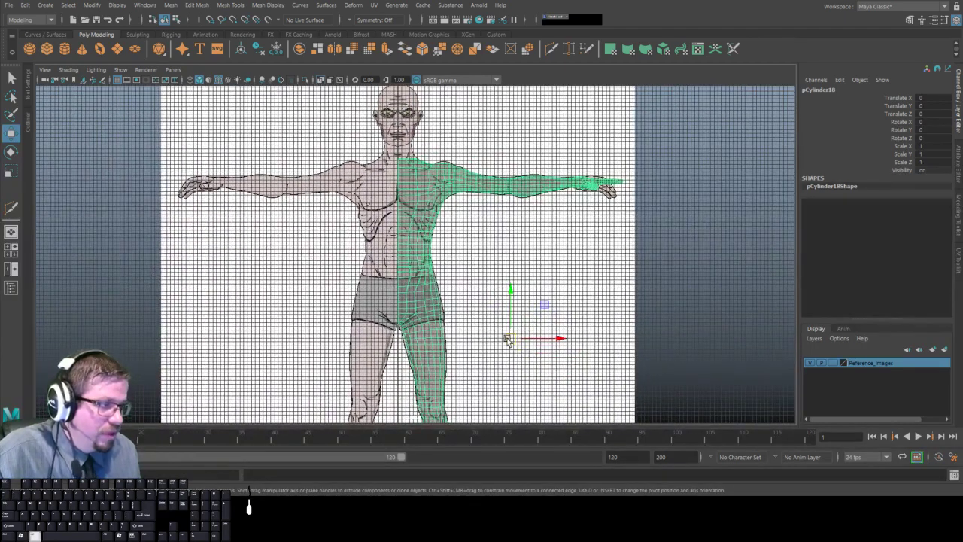
{"action": "key", "text": "d"}
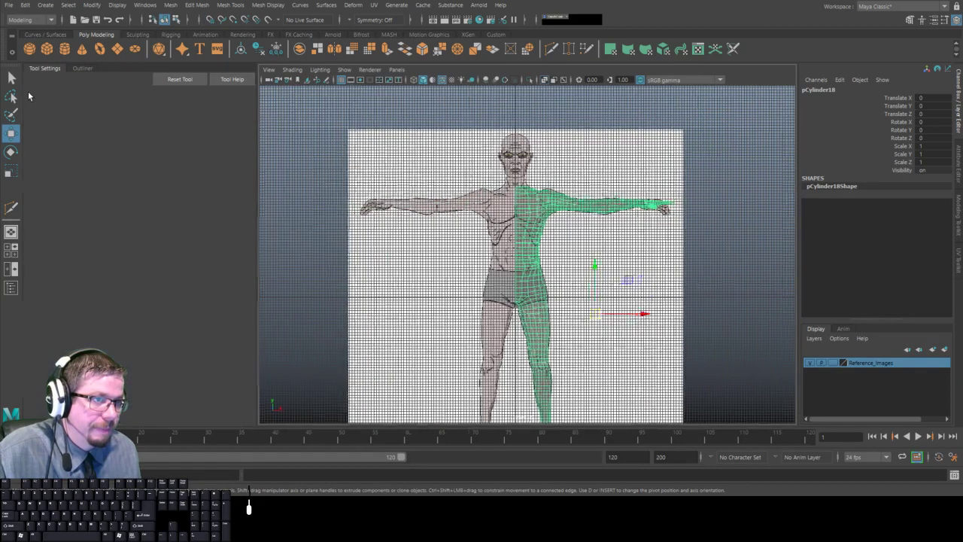
{"action": "left_click", "coordinate": [30, 88]}
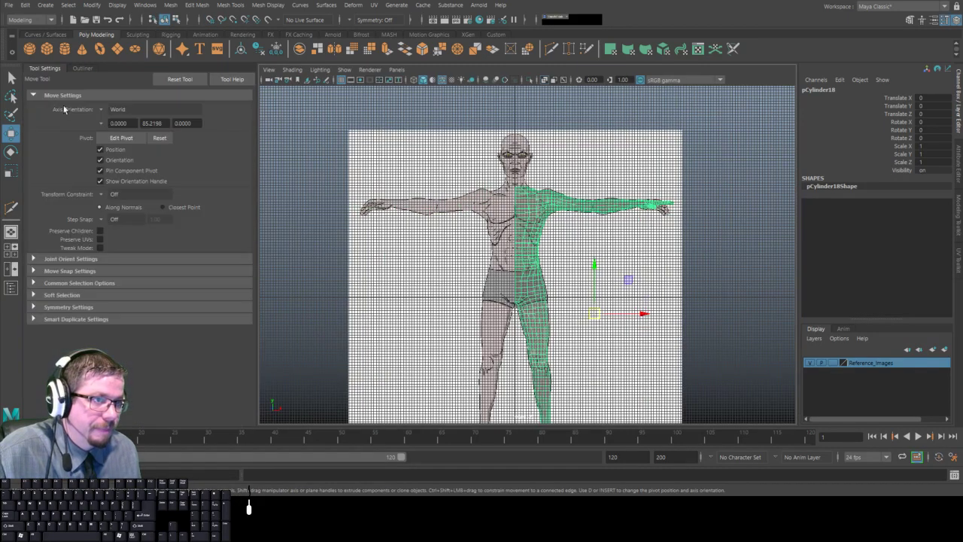
{"action": "left_click", "coordinate": [126, 137]}
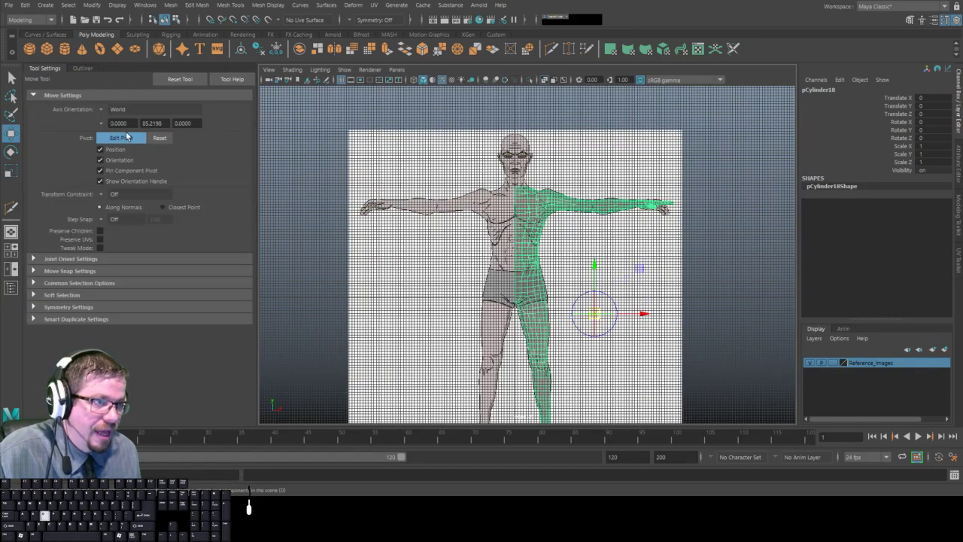
{"action": "left_click", "coordinate": [209, 19]}
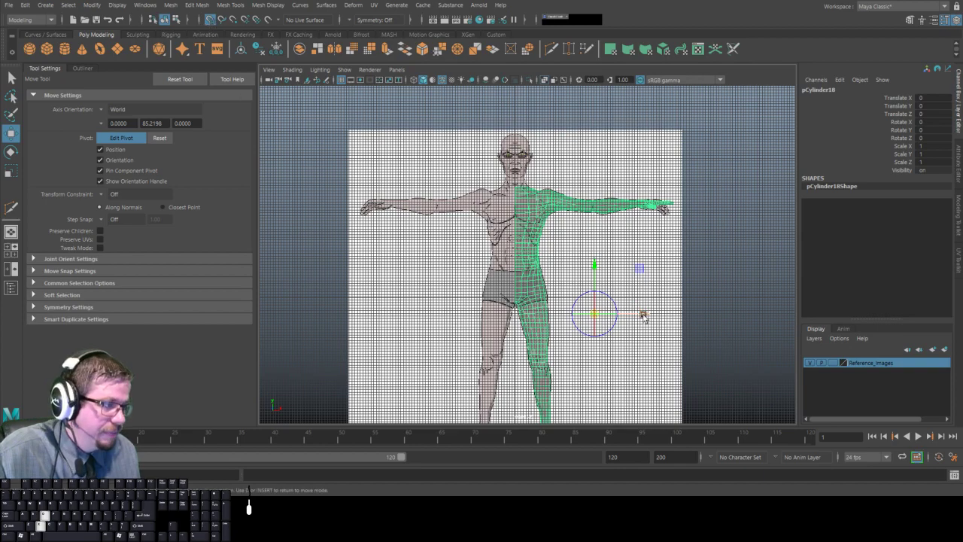
{"action": "left_click_drag", "start_coordinate": [584, 316], "coordinate": [515, 317]}
Duplicate the half body and set the duplicate's Scale X to -1.
{"action": "middle_click_drag", "start_coordinate": [480, 242], "coordinate": [466, 212], "text": "alt"}
{"action": "right_click_drag", "start_coordinate": [467, 211], "coordinate": [538, 326], "text": "alt"}
{"action": "scroll", "coordinate": [519, 301], "scroll_direction": "up", "scroll_amount": 6}
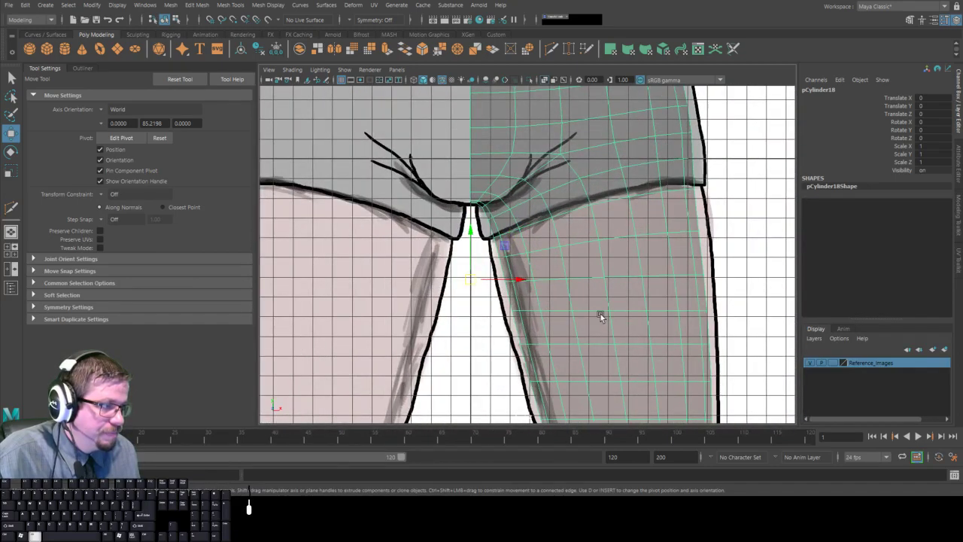
{"action": "scroll", "coordinate": [430, 153], "scroll_direction": "down", "scroll_amount": 3}
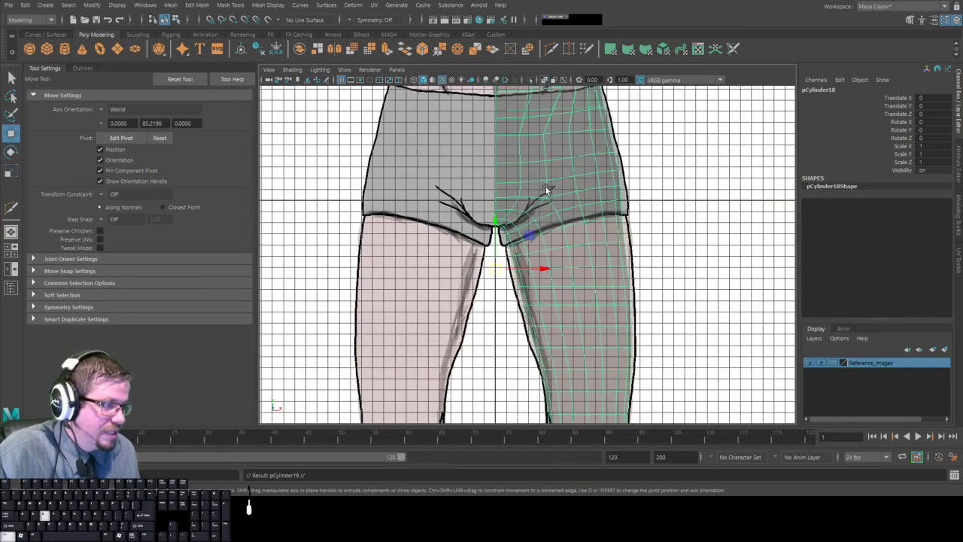
{"action": "key", "text": "ctrl+d"}
{"action": "left_click", "coordinate": [940, 146]}
{"action": "type", "text": "-"}
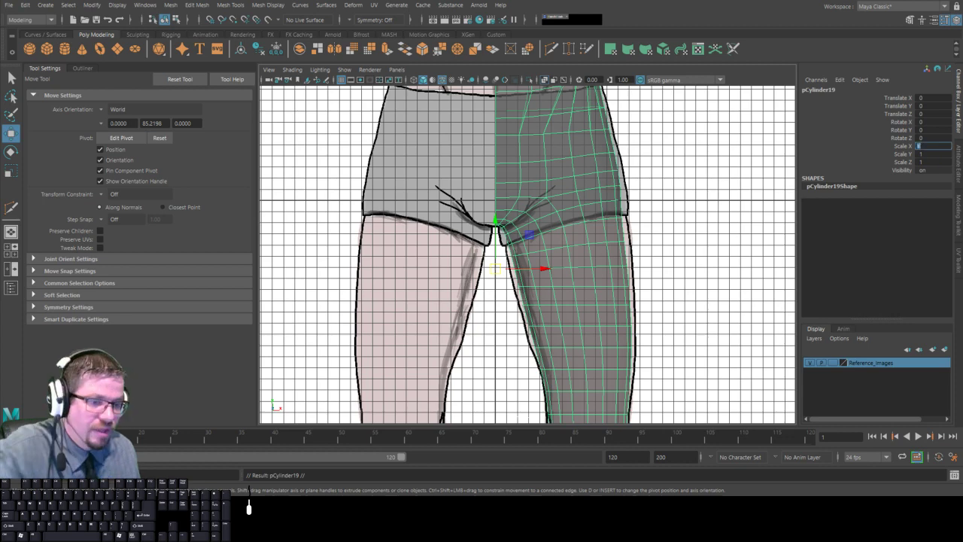
{"action": "type", "text": "1"}
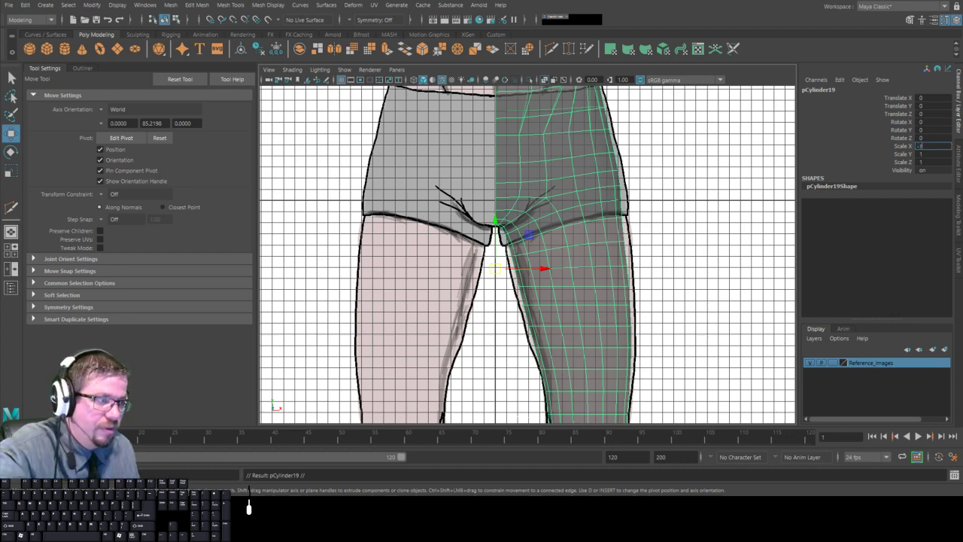
{"action": "key", "text": "Return"}
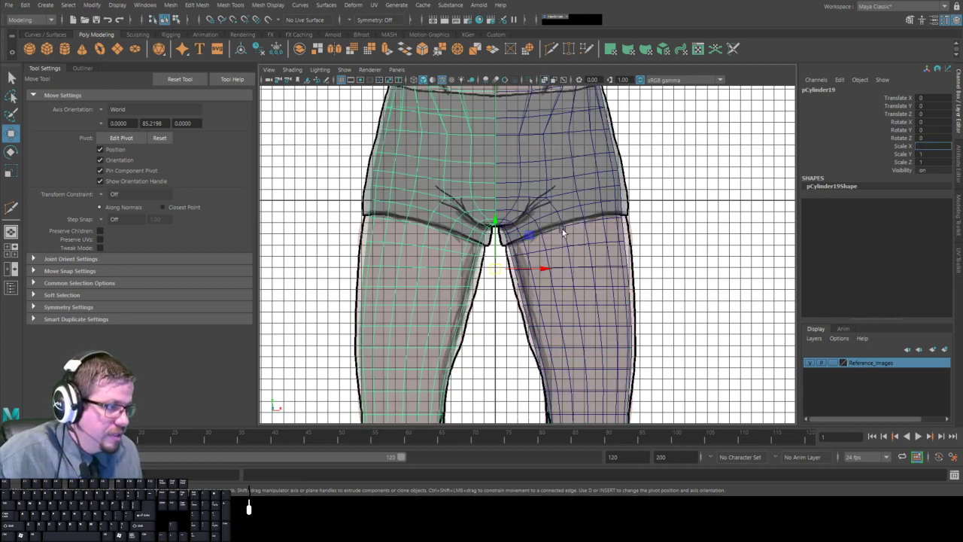
Re-enter -1 as the Scale X of the duplicated half so that it mirrors the original.
{"action": "right_click_drag", "start_coordinate": [638, 227], "coordinate": [621, 207], "text": "alt"}
{"action": "key", "text": "space"}
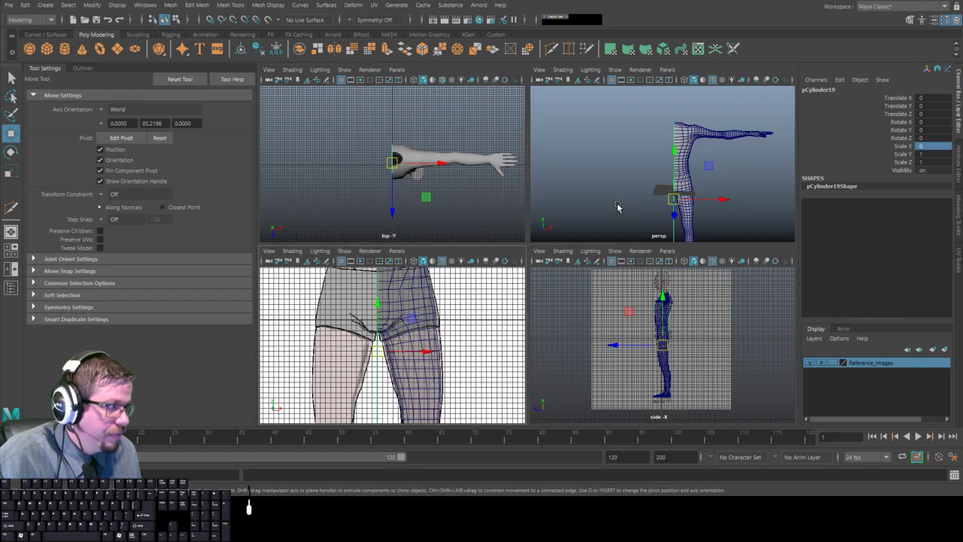
{"action": "left_click", "coordinate": [918, 146]}
{"action": "type", "text": "-1"}
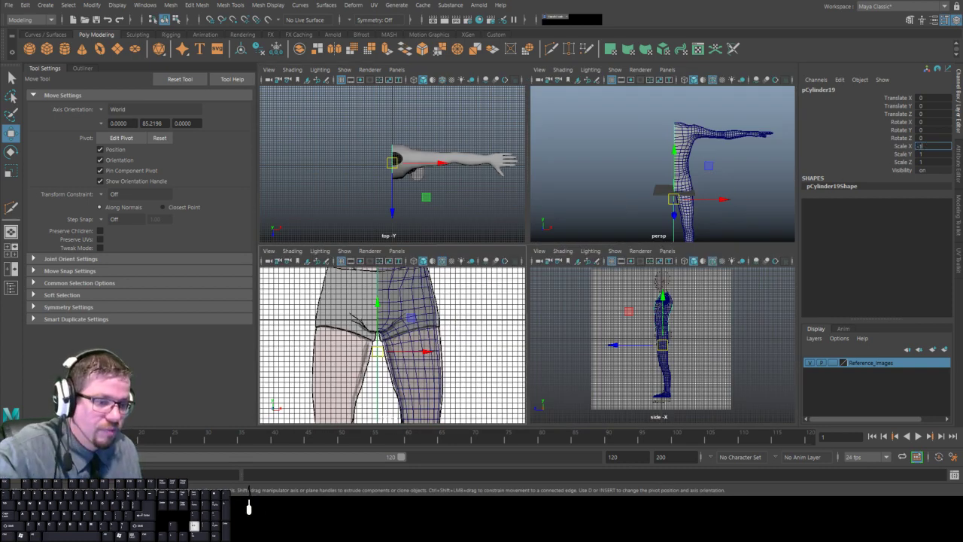
{"action": "key", "text": "Return"}
Select both the mirrored and the original body halves and combine them into one mesh.
{"action": "left_click", "coordinate": [720, 178]}
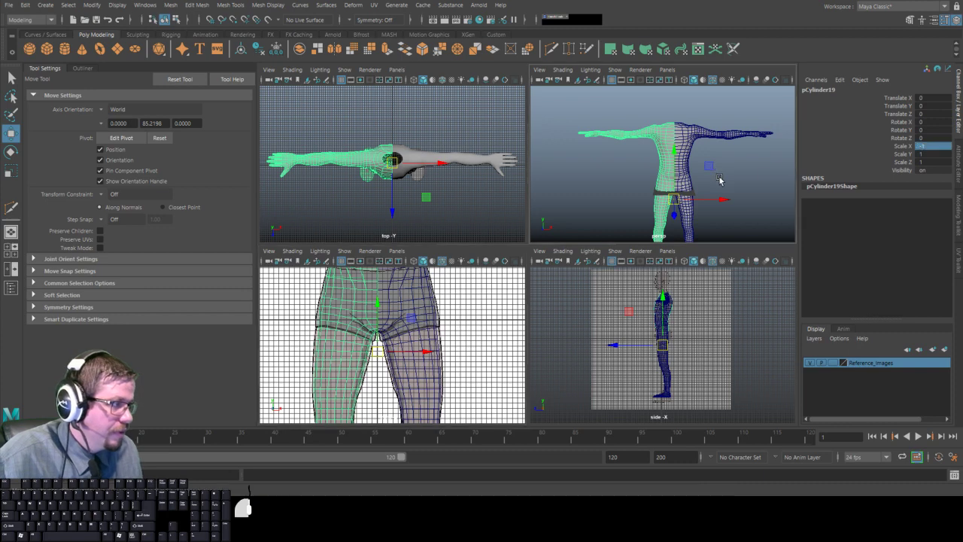
{"action": "left_click_drag", "start_coordinate": [703, 178], "coordinate": [658, 155], "text": "alt"}
{"action": "left_click", "coordinate": [662, 163]}
{"action": "left_click", "coordinate": [637, 131]}
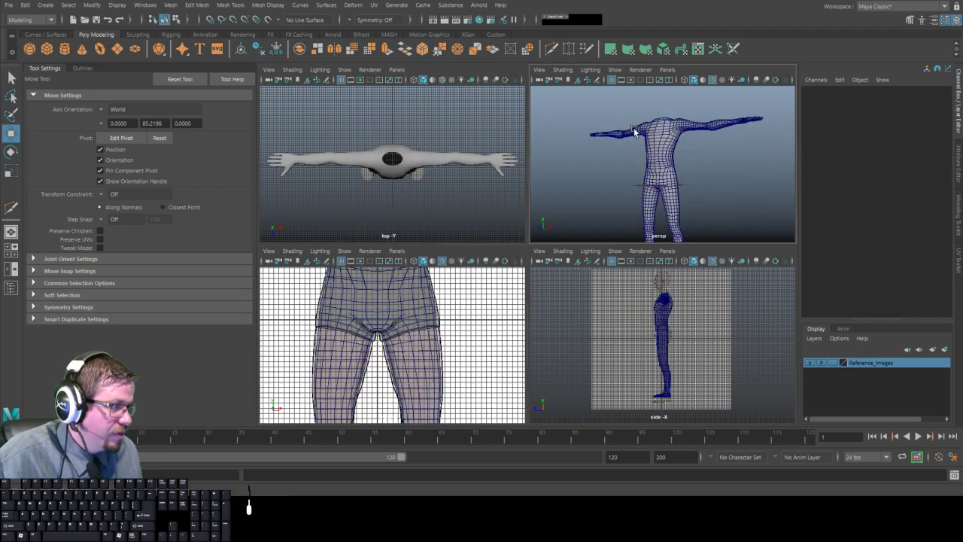
{"action": "left_click", "coordinate": [652, 130]}
{"action": "left_click", "coordinate": [682, 129], "text": "shift"}
{"action": "left_click_drag", "start_coordinate": [591, 157], "coordinate": [686, 148], "text": "alt"}
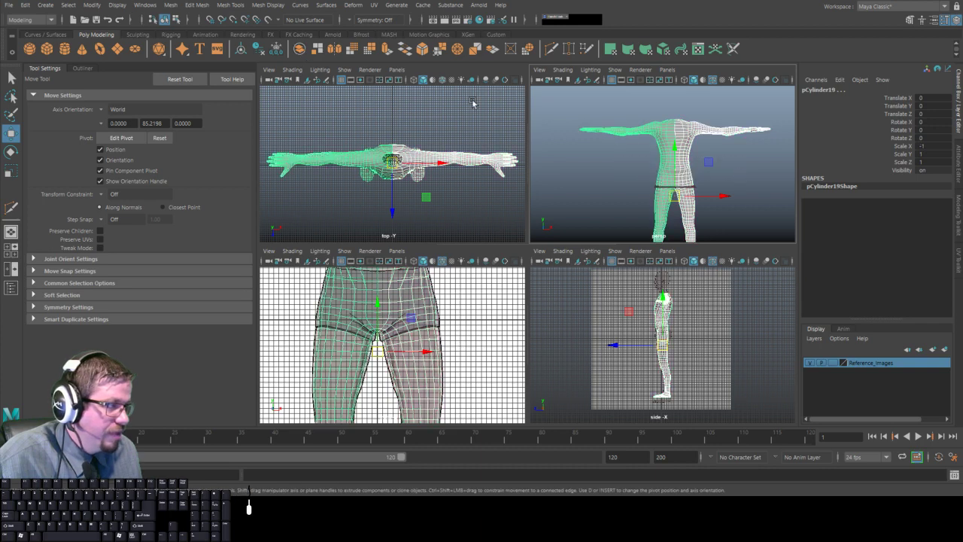
{"action": "left_click_drag", "start_coordinate": [628, 148], "coordinate": [669, 144]}
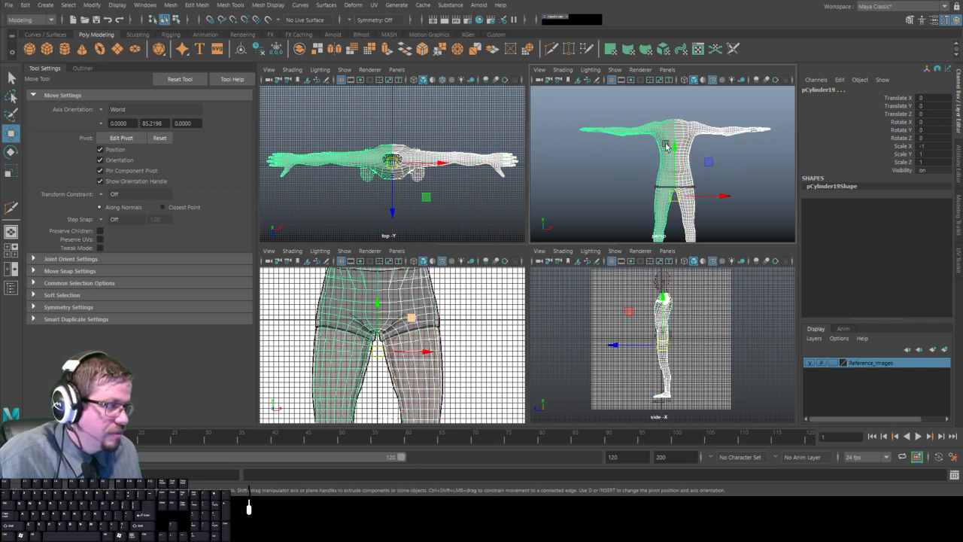
{"action": "left_click", "coordinate": [302, 52]}
Select the combined body's centre-line vertices in the front view and merge them with a distance threshold of 0.001.
{"action": "scroll", "coordinate": [387, 300], "scroll_direction": "down", "scroll_amount": 3}
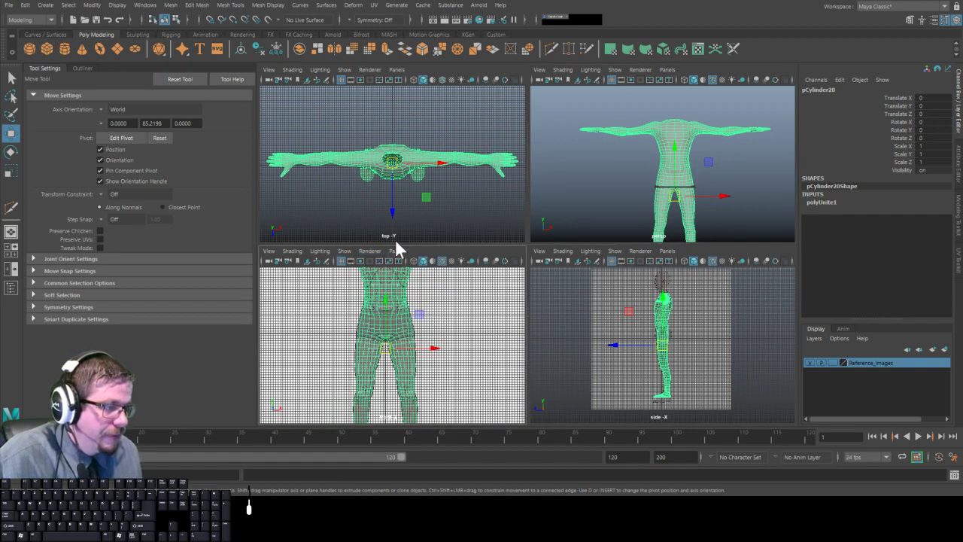
{"action": "key", "text": "space"}
{"action": "scroll", "coordinate": [500, 193], "scroll_direction": "down", "scroll_amount": 3}
{"action": "right_click_drag", "start_coordinate": [500, 193], "coordinate": [502, 146]}
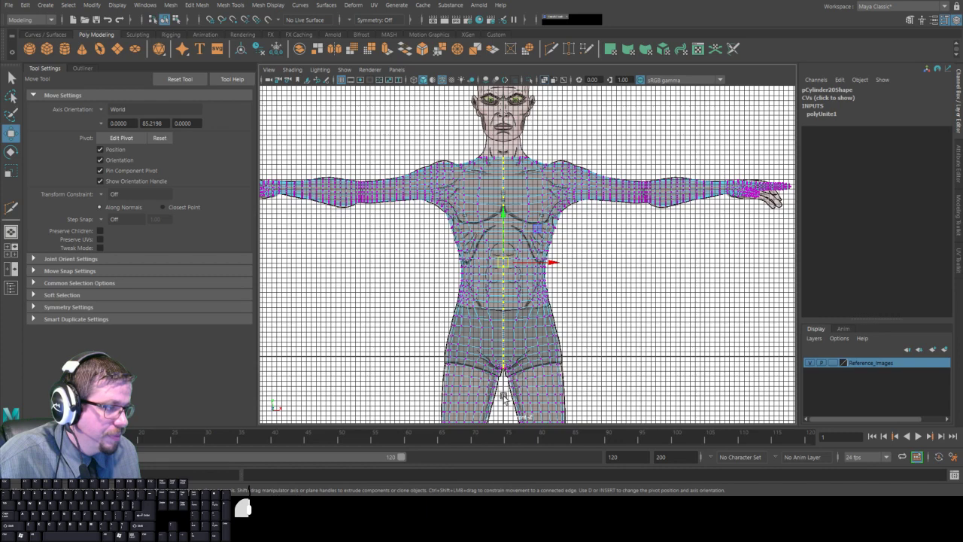
{"action": "right_click_drag", "start_coordinate": [514, 292], "coordinate": [527, 237], "text": "shift"}
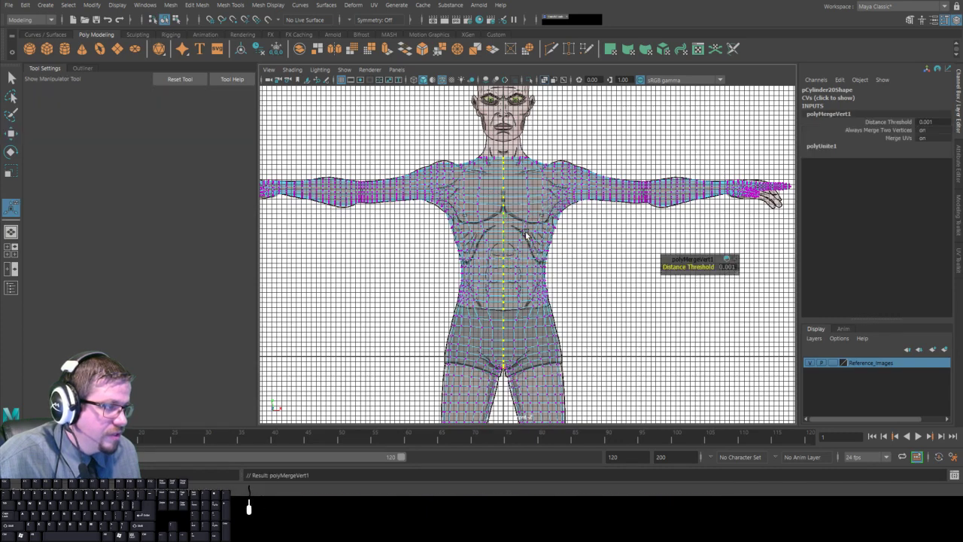
Return the merged body to object mode and examine it in the perspective view from several angles.
{"action": "right_click_drag", "start_coordinate": [500, 181], "coordinate": [530, 155]}
{"action": "key", "text": "q"}
{"action": "key", "text": "space"}
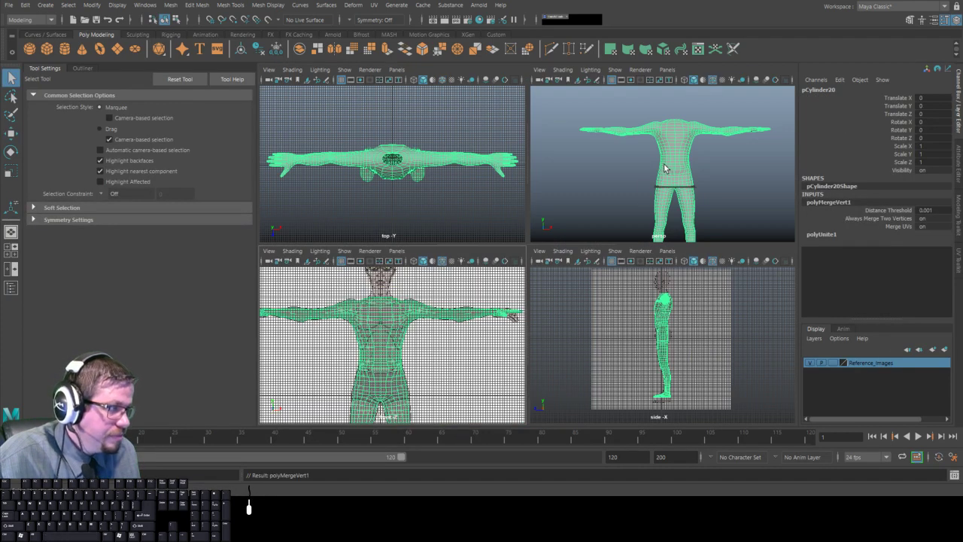
{"action": "key", "text": "space"}
{"action": "left_click_drag", "start_coordinate": [598, 209], "coordinate": [573, 259], "text": "alt"}
{"action": "right_click_drag", "start_coordinate": [573, 252], "coordinate": [471, 210], "text": "alt"}
{"action": "left_click_drag", "start_coordinate": [484, 238], "coordinate": [533, 240], "text": "alt"}
{"action": "middle_click_drag", "start_coordinate": [561, 315], "coordinate": [551, 278], "text": "alt"}
{"action": "left_click_drag", "start_coordinate": [535, 266], "coordinate": [504, 260], "text": "alt"}
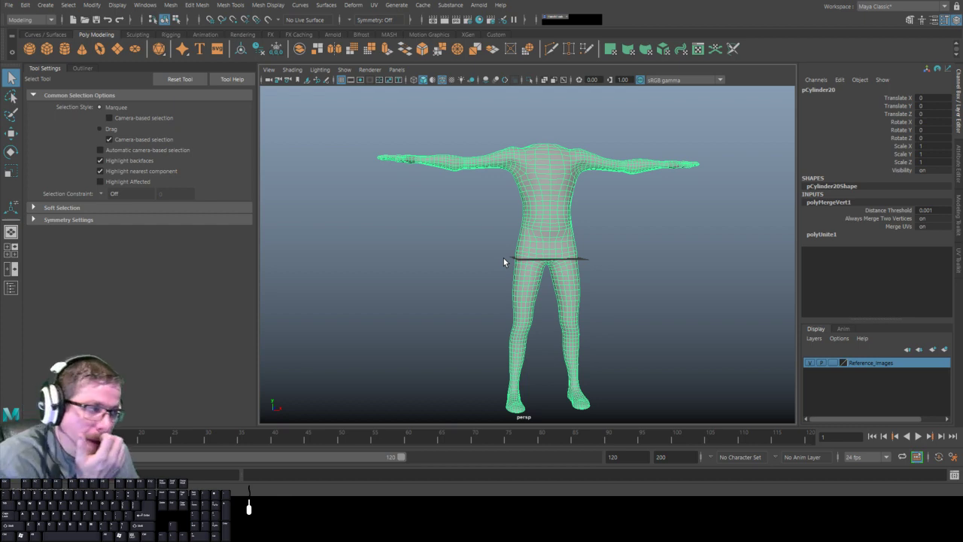
Delete the construction history of the merged body mesh.
{"action": "left_click_drag", "start_coordinate": [482, 210], "coordinate": [428, 224], "text": "alt"}
{"action": "right_click_drag", "start_coordinate": [428, 223], "coordinate": [489, 314], "text": "alt"}
{"action": "left_click_drag", "start_coordinate": [490, 315], "coordinate": [553, 301], "text": "alt"}
{"action": "right_click_drag", "start_coordinate": [553, 301], "coordinate": [417, 243], "text": "alt"}
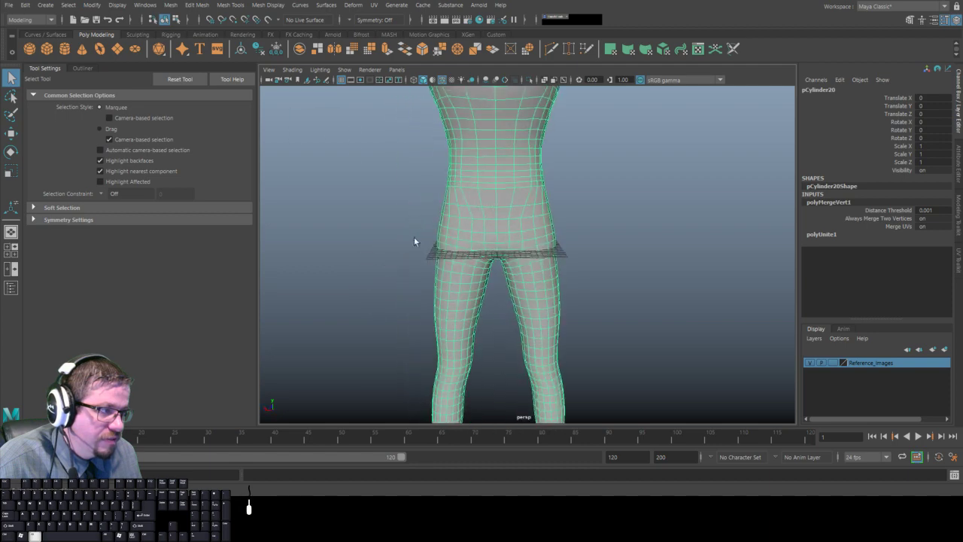
{"action": "middle_click_drag", "start_coordinate": [417, 243], "coordinate": [432, 256], "text": "alt"}
{"action": "left_click_drag", "start_coordinate": [431, 256], "coordinate": [436, 235], "text": "alt"}
{"action": "right_click_drag", "start_coordinate": [436, 235], "coordinate": [565, 311], "text": "alt"}
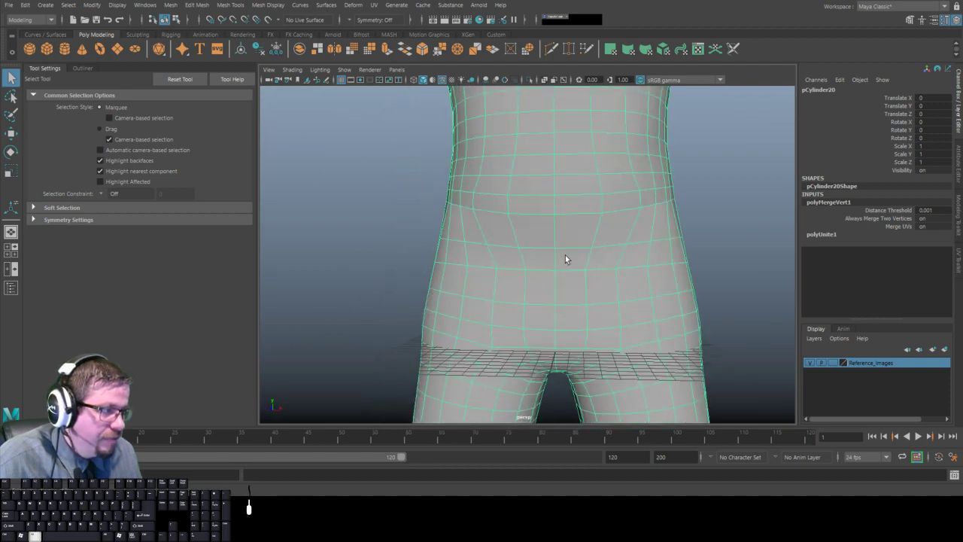
{"action": "left_click_drag", "start_coordinate": [565, 258], "coordinate": [497, 92], "text": "alt"}
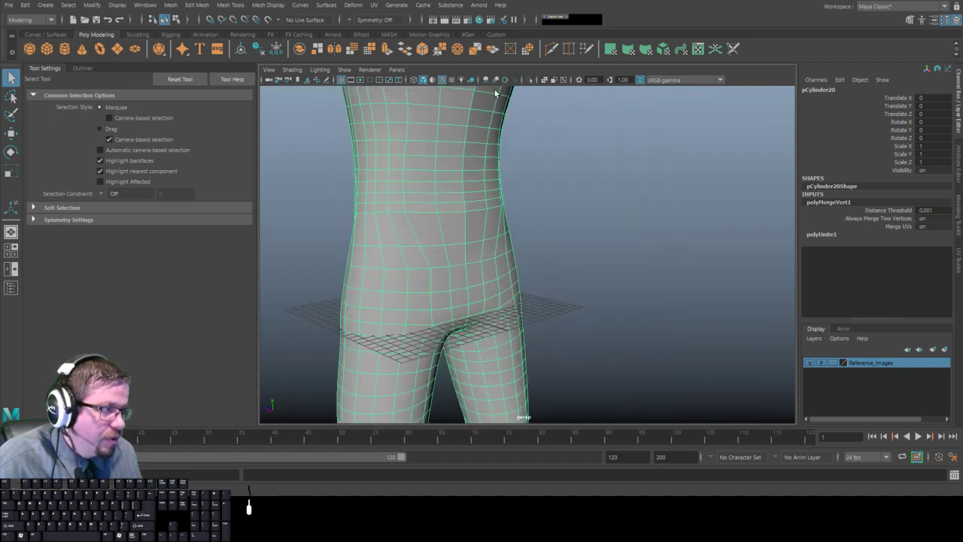
{"action": "left_click", "coordinate": [25, 4]}
{"action": "mouse_move", "coordinate": [79, 133]}
{"action": "left_click", "coordinate": [194, 141]}
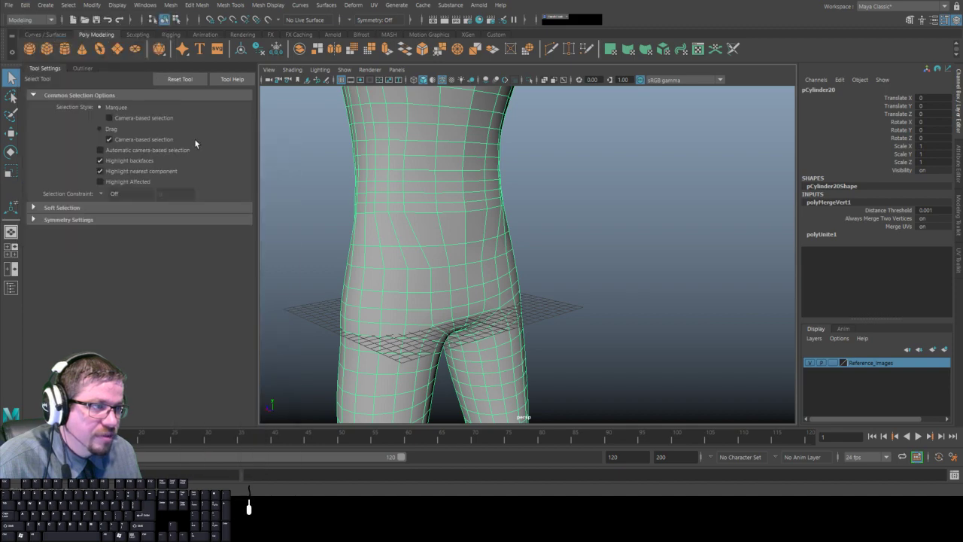
Insert an edge loop through the abdomen area of the body with the Multi-Cut tool.
{"action": "left_click", "coordinate": [555, 51]}
{"action": "left_click_drag", "start_coordinate": [418, 228], "coordinate": [414, 225], "text": "ctrl+shift"}
{"action": "left_click_drag", "start_coordinate": [343, 295], "coordinate": [489, 275], "text": "alt"}
{"action": "right_click_drag", "start_coordinate": [489, 275], "coordinate": [421, 244], "text": "alt"}
{"action": "left_click_drag", "start_coordinate": [422, 245], "coordinate": [445, 256], "text": "alt"}
{"action": "right_click_drag", "start_coordinate": [445, 256], "coordinate": [410, 240], "text": "alt"}
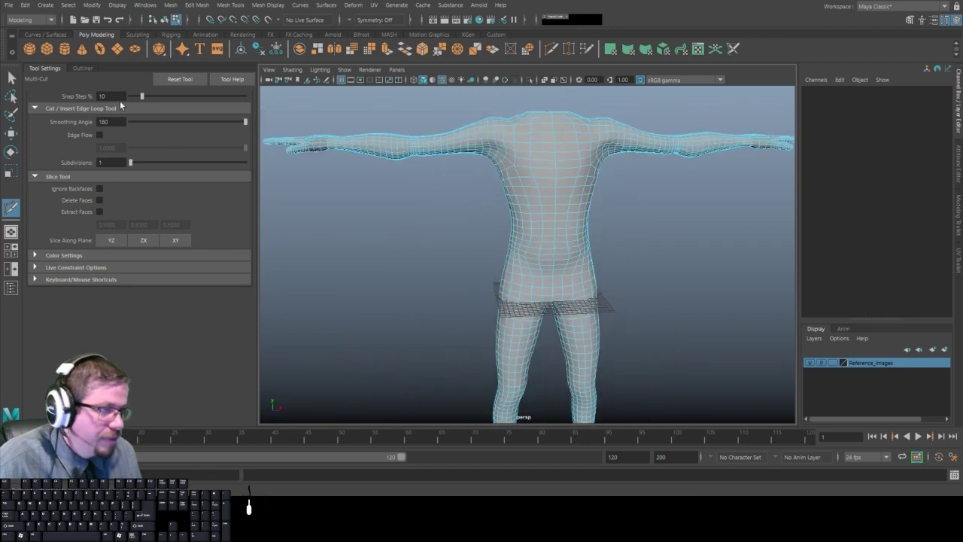
{"action": "left_click", "coordinate": [11, 78]}
Soften the body mesh's edges, return to object mode and hide the viewport grid.
{"action": "right_click", "coordinate": [536, 169], "text": "shift"}
{"action": "mouse_move", "coordinate": [535, 170]}
{"action": "right_mouse_down", "text": "shift"}
{"action": "mouse_move", "coordinate": [589, 196]}
{"action": "mouse_move", "coordinate": [526, 157]}
{"action": "mouse_move", "coordinate": [533, 167]}
{"action": "right_mouse_up", "text": "shift"}
{"action": "right_click_drag", "start_coordinate": [534, 162], "coordinate": [611, 169]}
{"action": "left_click", "coordinate": [611, 172]}
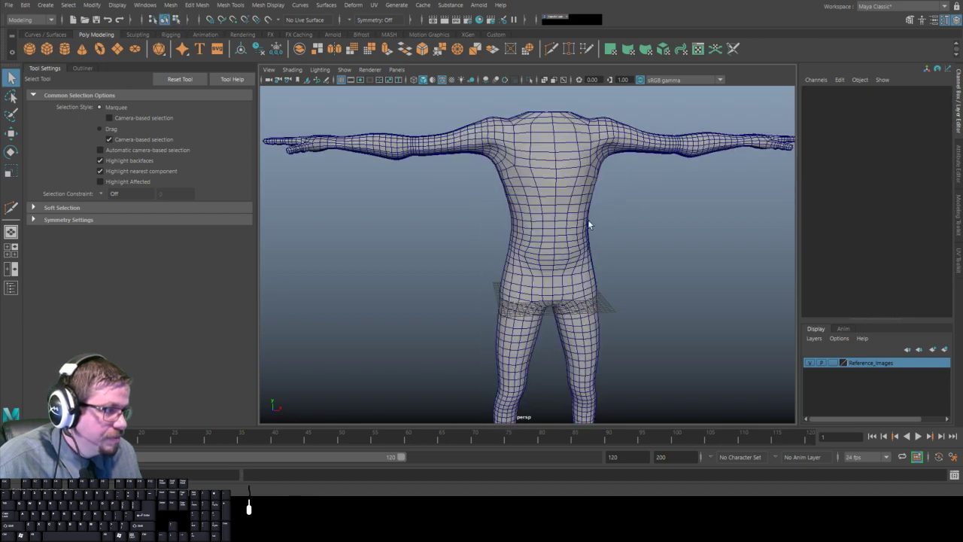
{"action": "left_click", "coordinate": [92, 5]}
{"action": "left_click", "coordinate": [124, 28]}
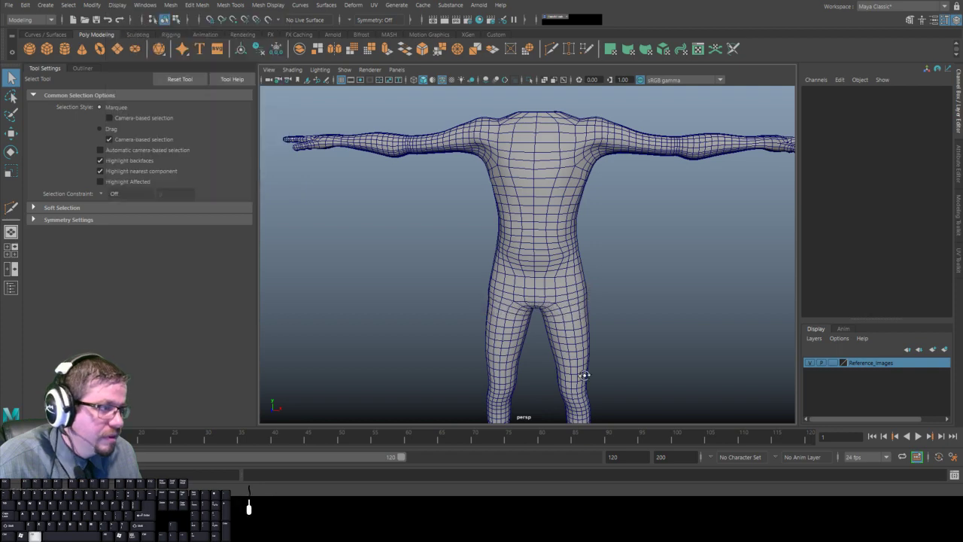
Select the body mesh and activate the Sculpt tool with Object X symmetry.
{"action": "left_click_drag", "start_coordinate": [584, 375], "coordinate": [458, 264], "text": "alt"}
{"action": "left_click", "coordinate": [510, 293]}
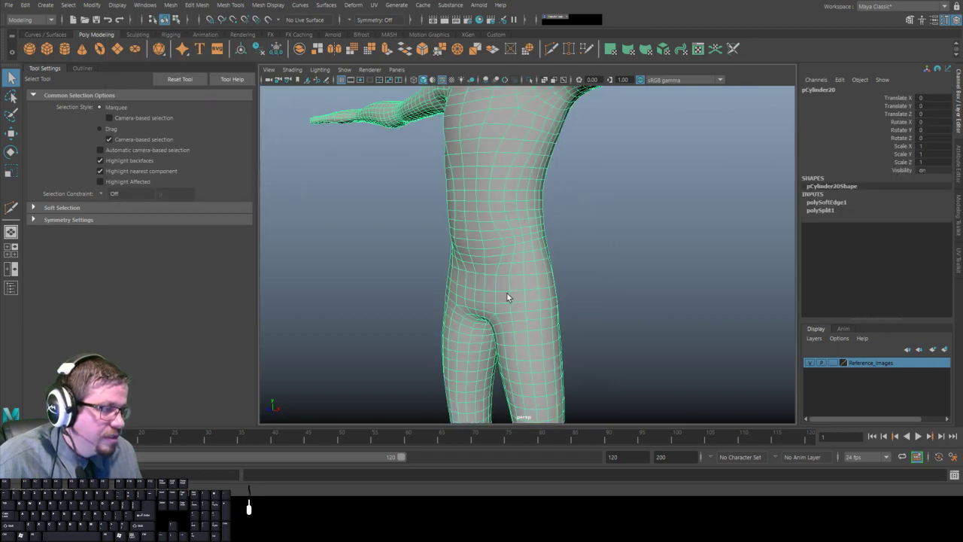
{"action": "key", "text": "space"}
{"action": "key", "text": "space"}
{"action": "left_click_drag", "start_coordinate": [584, 228], "coordinate": [459, 248], "text": "alt"}
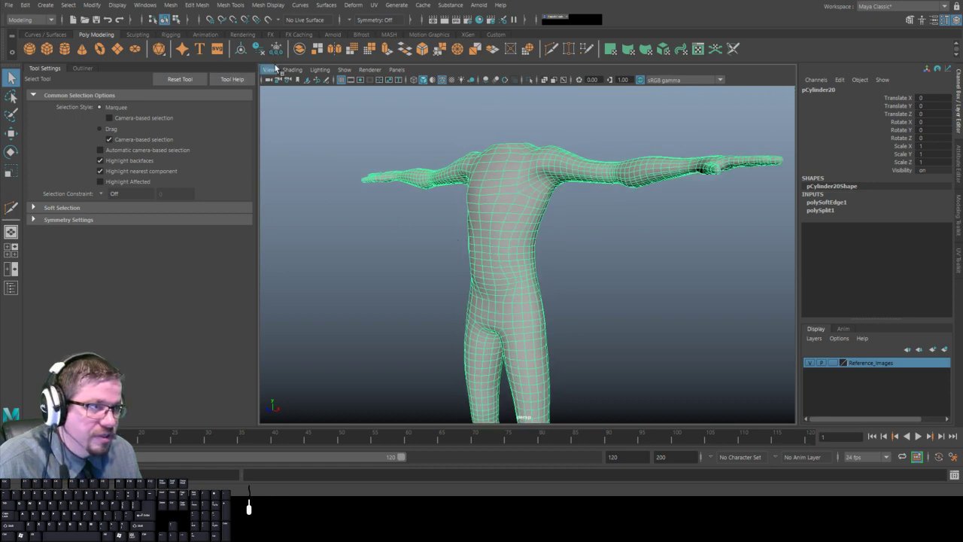
{"action": "left_click", "coordinate": [136, 34]}
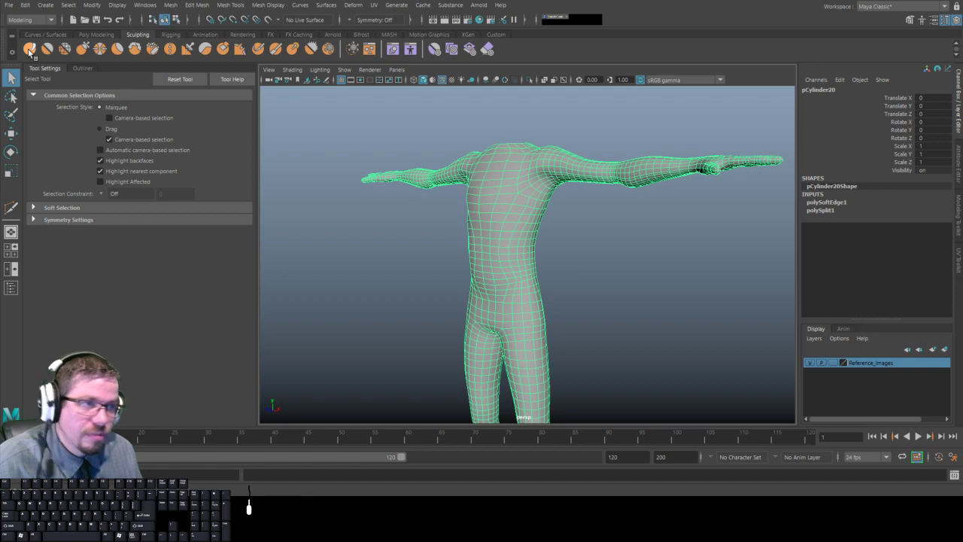
{"action": "left_click", "coordinate": [29, 49]}
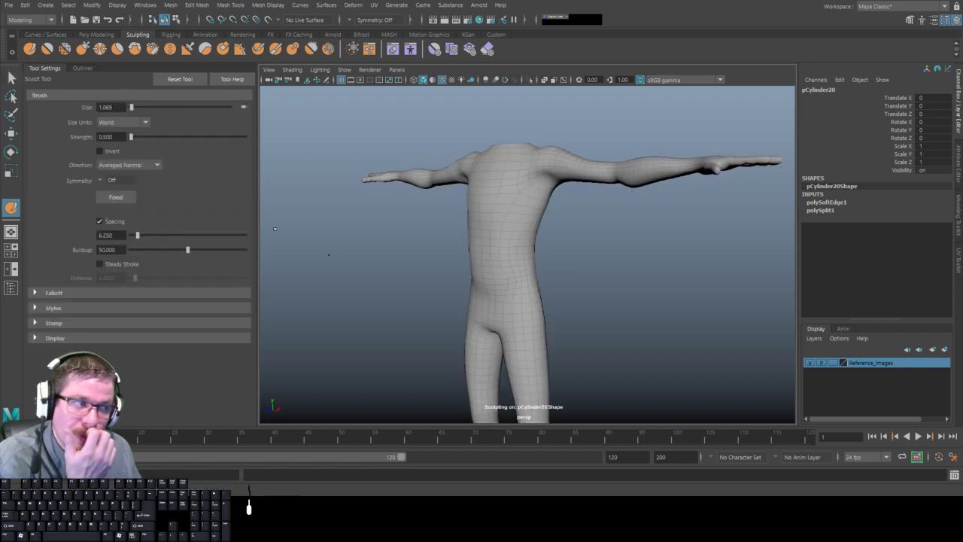
{"action": "left_click", "coordinate": [100, 181]}
{"action": "left_click", "coordinate": [119, 199]}
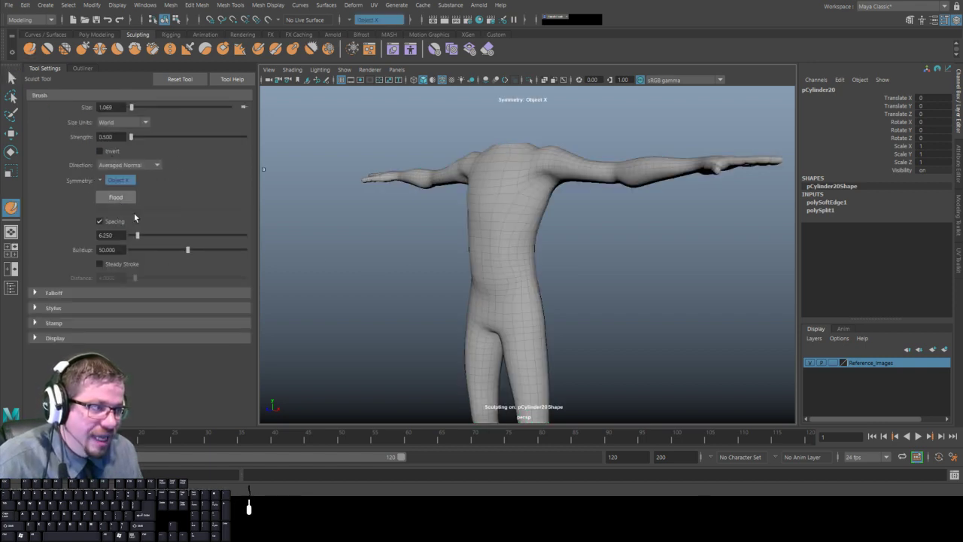
Enlarge the sculpt brush to 5.367 and build up the buttocks on the back of the pelvis.
{"action": "mouse_move", "coordinate": [467, 391]}
{"action": "left_mouse_down", "text": "alt"}
{"action": "mouse_move", "coordinate": [508, 406]}
{"action": "mouse_move", "coordinate": [555, 285]}
{"action": "mouse_move", "coordinate": [563, 292]}
{"action": "left_mouse_up", "text": "alt"}
{"action": "key", "text": "shift"}
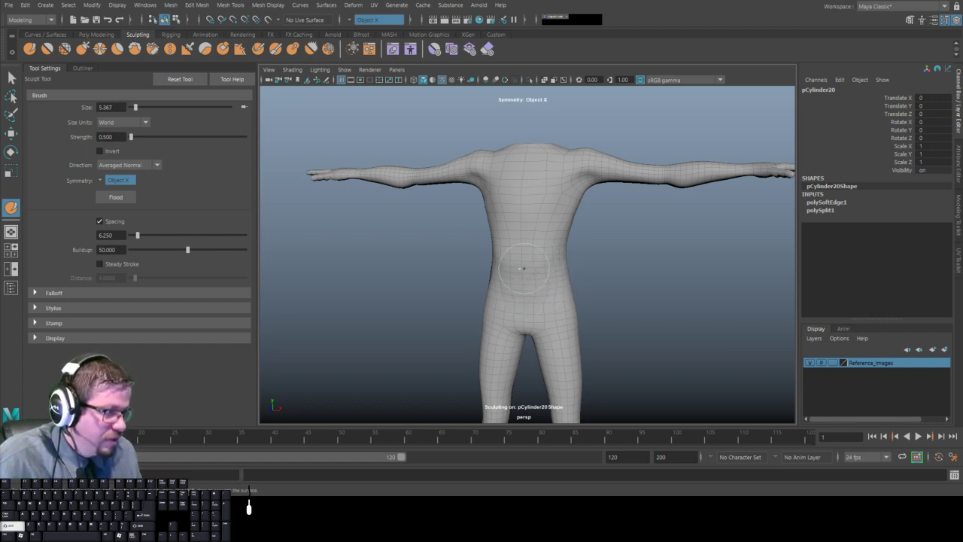
{"action": "left_click_drag", "start_coordinate": [548, 286], "coordinate": [504, 294], "text": "alt"}
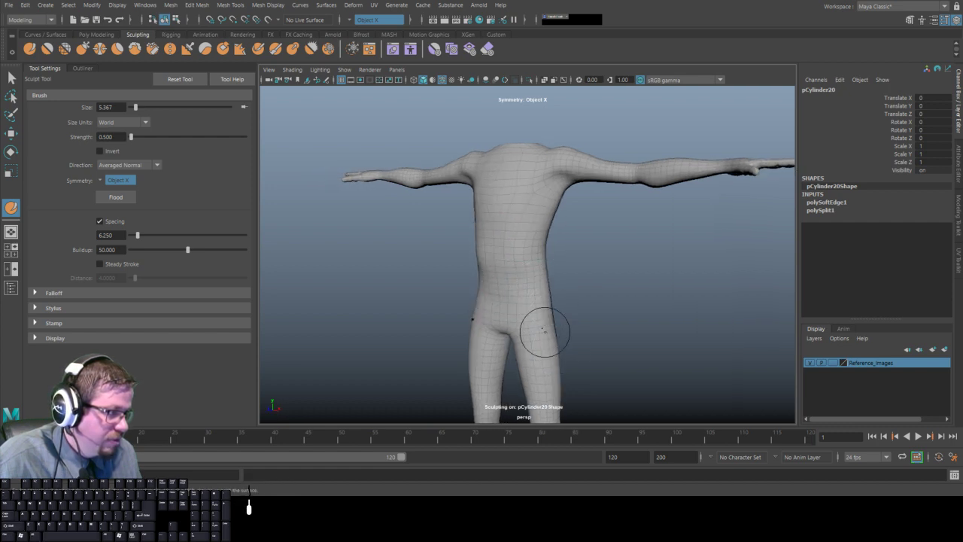
{"action": "left_click_drag", "start_coordinate": [546, 329], "coordinate": [471, 300], "text": "alt"}
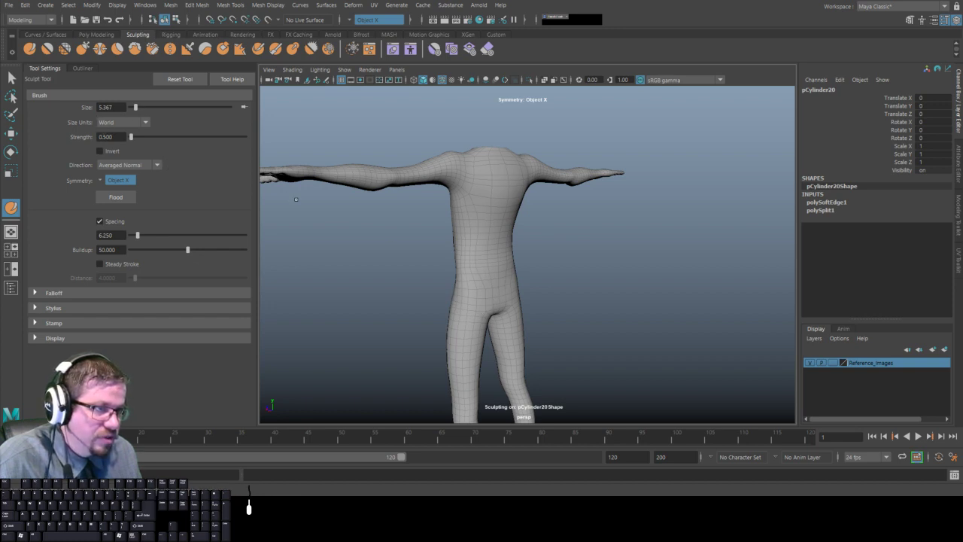
{"action": "middle_click_drag", "start_coordinate": [380, 242], "coordinate": [375, 205], "text": "alt"}
{"action": "right_click_drag", "start_coordinate": [375, 205], "coordinate": [449, 309], "text": "alt"}
{"action": "mouse_move", "coordinate": [418, 243]}
{"action": "left_mouse_down"}
{"action": "mouse_move", "coordinate": [436, 263]}
{"action": "mouse_move", "coordinate": [449, 242]}
{"action": "mouse_move", "coordinate": [448, 267]}
{"action": "left_mouse_up"}
{"action": "mouse_move", "coordinate": [441, 229]}
{"action": "left_mouse_down"}
{"action": "mouse_move", "coordinate": [442, 256]}
{"action": "mouse_move", "coordinate": [381, 267]}
{"action": "left_mouse_up"}
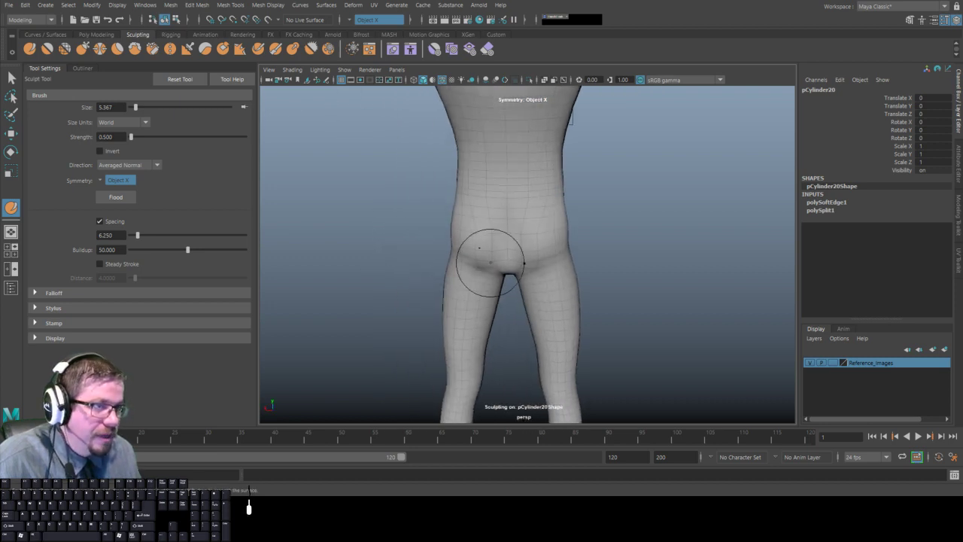
Pinch the crease between the buttocks with the Pinch tool at strength 0.5 and again at strength 1.
{"action": "left_click_drag", "start_coordinate": [395, 183], "coordinate": [312, 143], "text": "alt"}
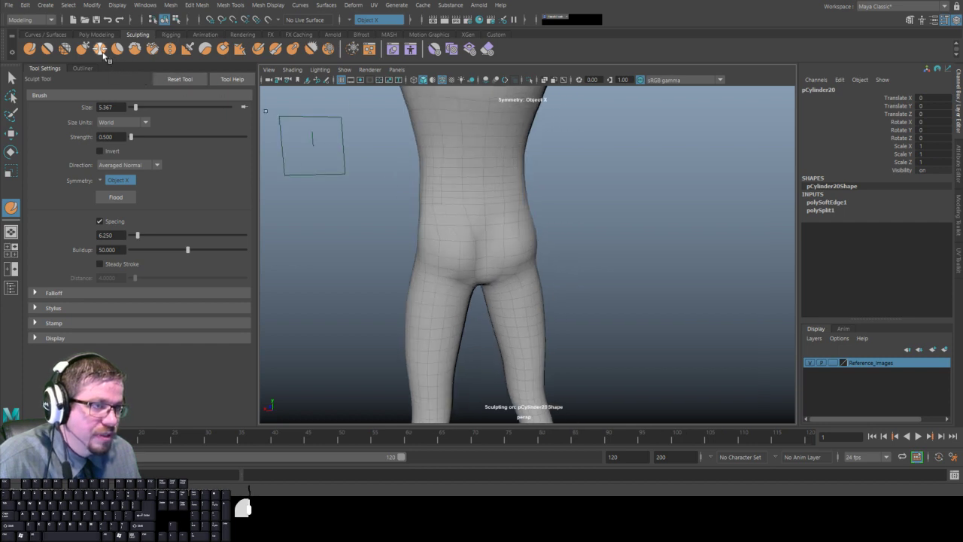
{"action": "left_click", "coordinate": [100, 50]}
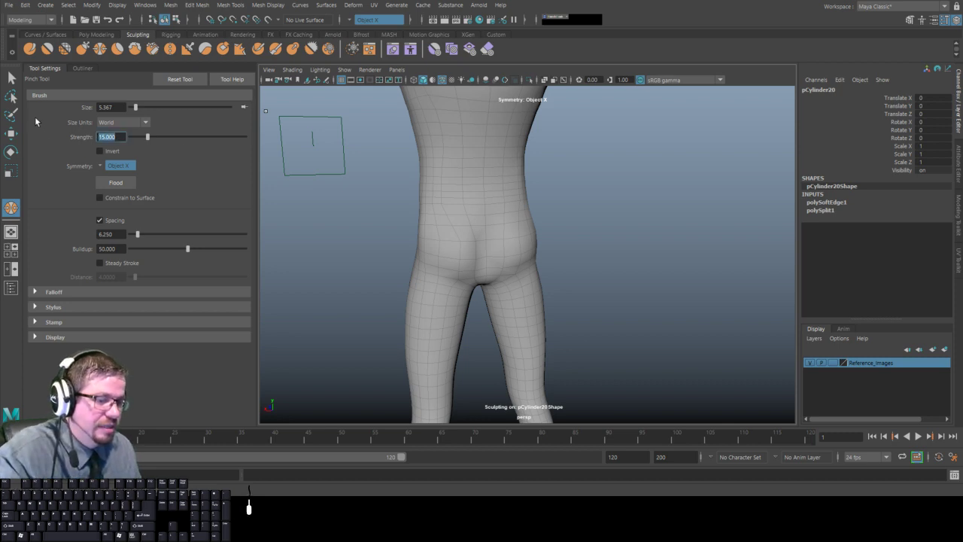
{"action": "type", "text": "0.5"}
{"action": "key", "text": "Return"}
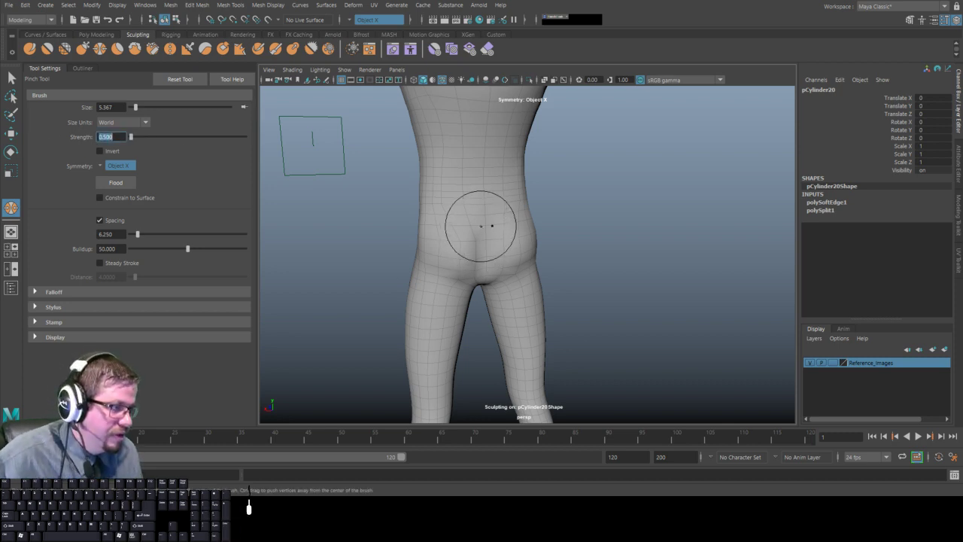
{"action": "left_click_drag", "start_coordinate": [486, 227], "coordinate": [490, 275]}
{"action": "left_click_drag", "start_coordinate": [490, 231], "coordinate": [486, 263]}
{"action": "left_click_drag", "start_coordinate": [486, 214], "coordinate": [487, 275]}
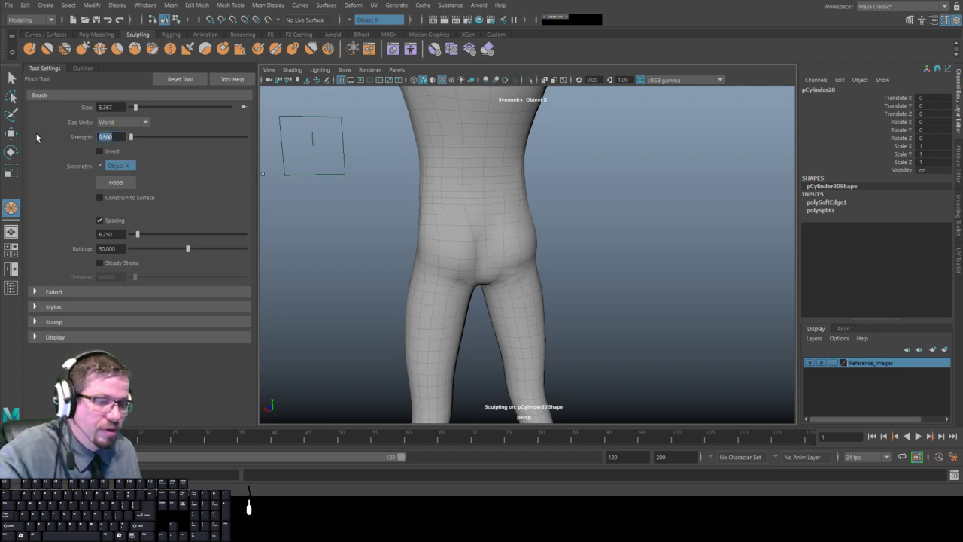
{"action": "left_click_drag", "start_coordinate": [482, 224], "coordinate": [487, 266]}
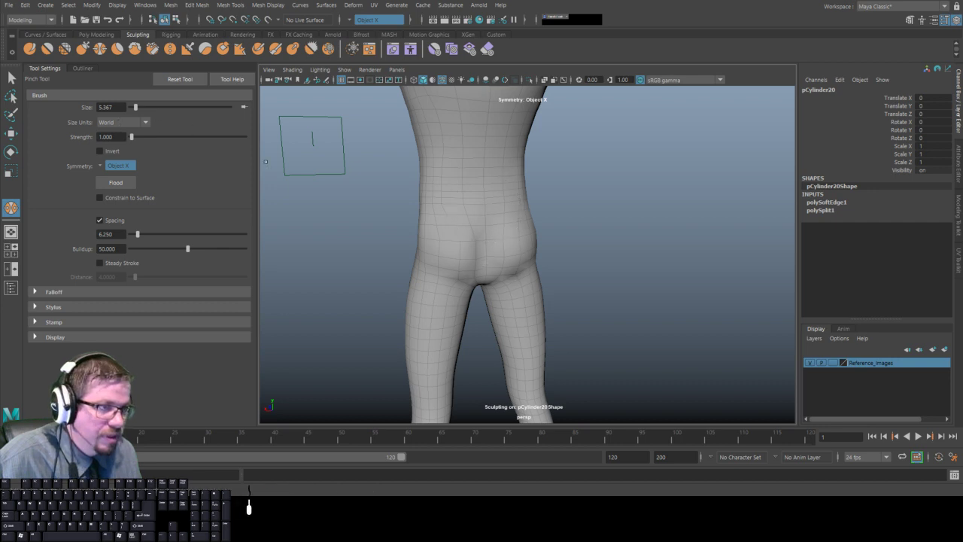
Set the Pinch strength to 5 and tighten the centre crease between the buttocks with more strokes.
{"action": "left_click_drag", "start_coordinate": [116, 137], "coordinate": [68, 130]}
{"action": "key", "text": "Return"}
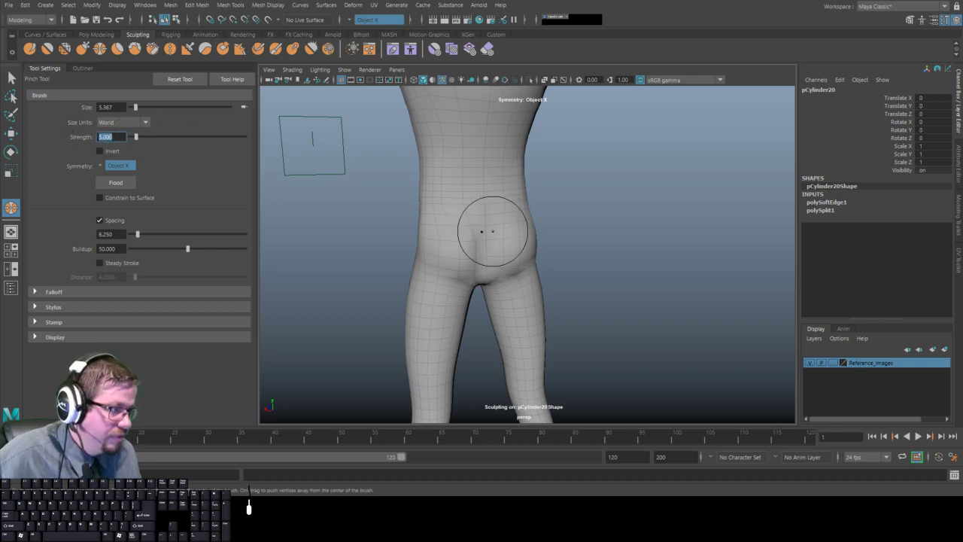
{"action": "mouse_move", "coordinate": [493, 230]}
{"action": "left_mouse_down"}
{"action": "mouse_move", "coordinate": [488, 274]}
{"action": "mouse_move", "coordinate": [490, 248]}
{"action": "mouse_move", "coordinate": [401, 215]}
{"action": "left_mouse_up"}
{"action": "middle_click_drag", "start_coordinate": [511, 205], "coordinate": [439, 204], "text": "alt"}
{"action": "right_click_drag", "start_coordinate": [438, 204], "coordinate": [458, 240], "text": "alt"}
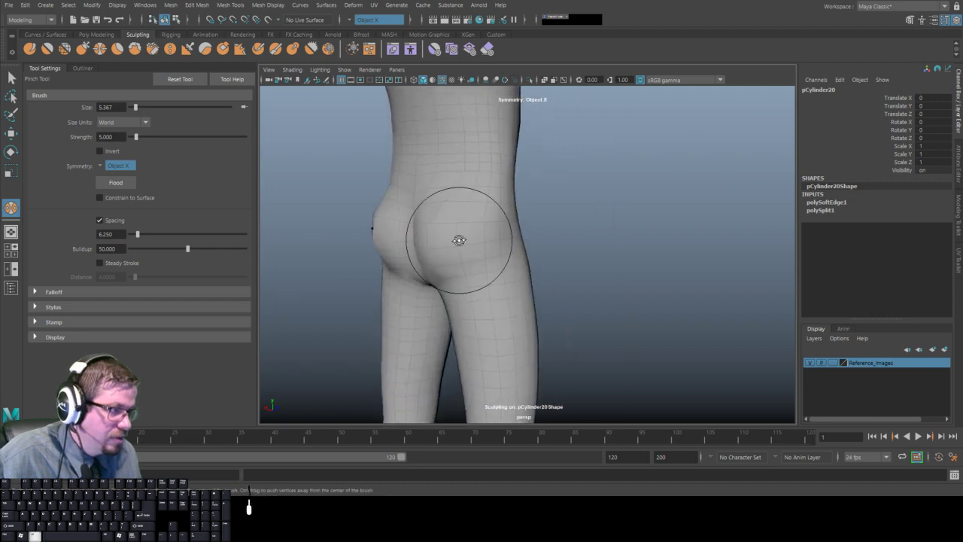
{"action": "left_click_drag", "start_coordinate": [458, 241], "coordinate": [527, 226], "text": "alt"}
{"action": "middle_click_drag", "start_coordinate": [453, 239], "coordinate": [519, 227], "text": "alt"}
{"action": "mouse_move", "coordinate": [517, 215]}
{"action": "left_mouse_down"}
{"action": "mouse_move", "coordinate": [512, 268]}
{"action": "mouse_move", "coordinate": [515, 260]}
{"action": "left_mouse_up"}
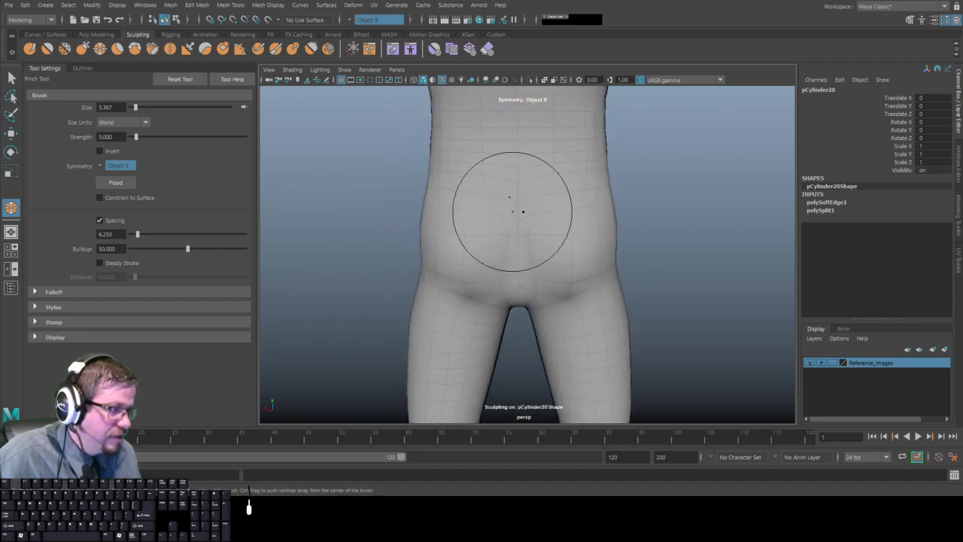
{"action": "mouse_move", "coordinate": [520, 210]}
{"action": "left_mouse_down"}
{"action": "mouse_move", "coordinate": [510, 299]}
{"action": "mouse_move", "coordinate": [509, 258]}
{"action": "left_mouse_up"}
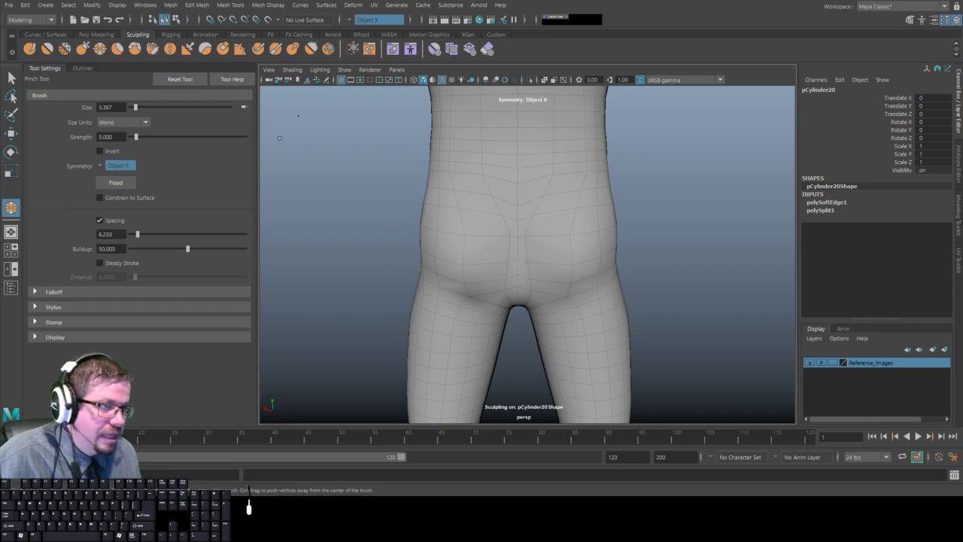
Switch back to the Sculpt tool and add volume to the buttocks with strokes on one side.
{"action": "left_click", "coordinate": [28, 50]}
{"action": "mouse_move", "coordinate": [451, 232]}
{"action": "left_mouse_down"}
{"action": "mouse_move", "coordinate": [447, 226]}
{"action": "mouse_move", "coordinate": [540, 236]}
{"action": "mouse_move", "coordinate": [477, 243]}
{"action": "mouse_move", "coordinate": [537, 268]}
{"action": "mouse_move", "coordinate": [554, 262]}
{"action": "mouse_move", "coordinate": [540, 275]}
{"action": "left_mouse_up"}
{"action": "left_click_drag", "start_coordinate": [506, 235], "coordinate": [517, 224]}
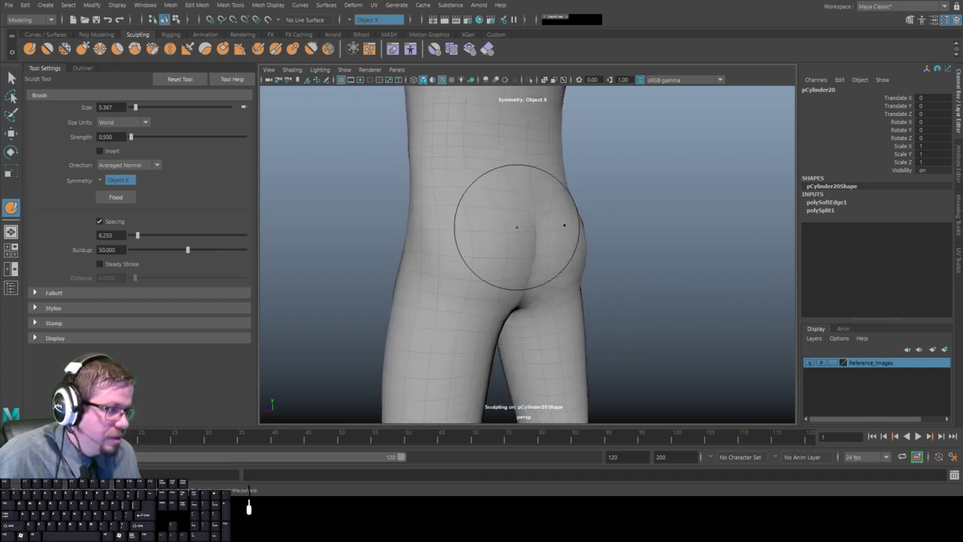
{"action": "left_click_drag", "start_coordinate": [476, 271], "coordinate": [471, 229]}
{"action": "left_click_drag", "start_coordinate": [444, 279], "coordinate": [456, 288]}
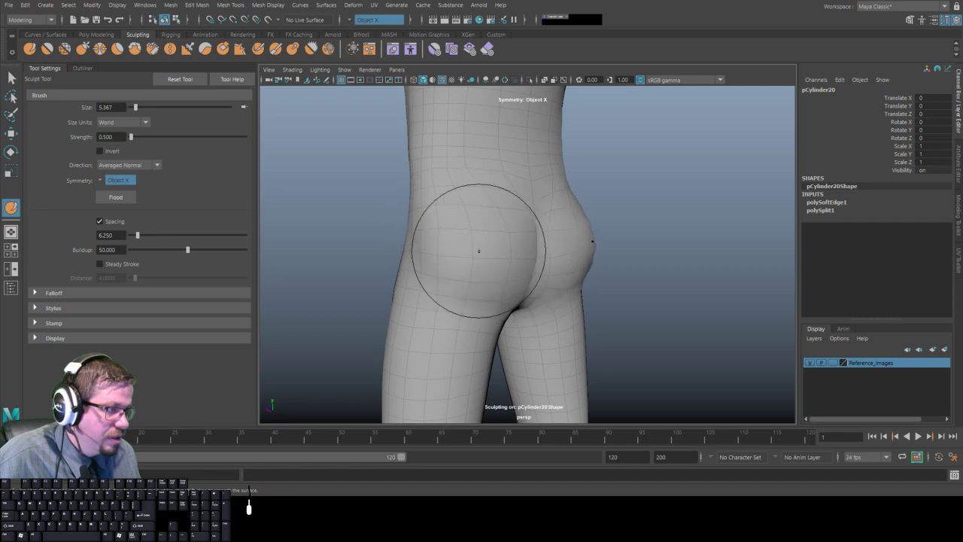
Smooth the buttocks and refine their roundness with further sculpt strokes from the other side.
{"action": "left_click_drag", "start_coordinate": [479, 251], "coordinate": [494, 247], "text": "shift"}
{"action": "mouse_move", "coordinate": [474, 201]}
{"action": "left_mouse_down", "text": "alt"}
{"action": "mouse_move", "coordinate": [598, 286]}
{"action": "mouse_move", "coordinate": [525, 271]}
{"action": "left_mouse_up", "text": "alt"}
{"action": "left_click_drag", "start_coordinate": [551, 182], "coordinate": [567, 231]}
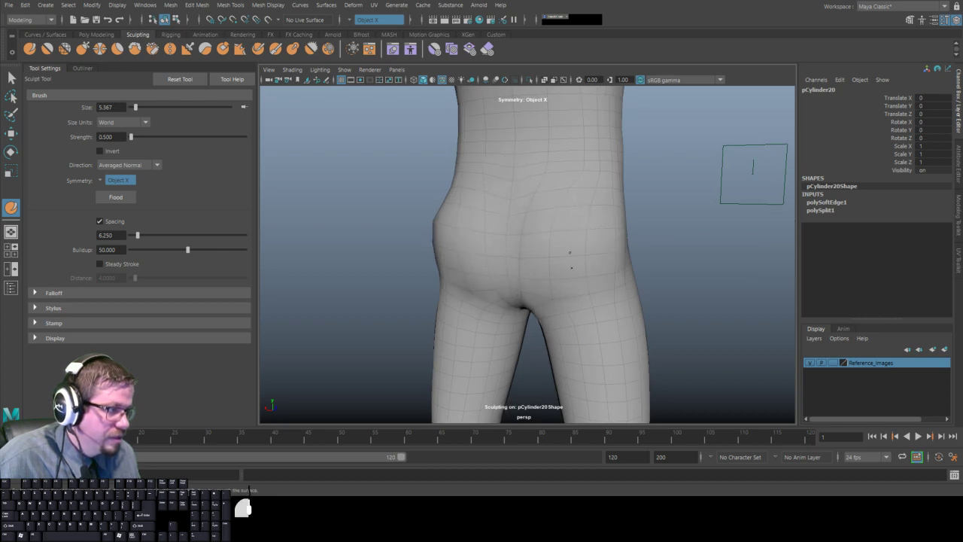
{"action": "left_click_drag", "start_coordinate": [544, 267], "coordinate": [550, 268]}
{"action": "left_click_drag", "start_coordinate": [563, 265], "coordinate": [513, 255], "text": "alt"}
{"action": "mouse_move", "coordinate": [502, 229]}
{"action": "left_mouse_down", "text": "shift"}
{"action": "mouse_move", "coordinate": [510, 258]}
{"action": "mouse_move", "coordinate": [564, 218]}
{"action": "left_mouse_up", "text": "shift"}
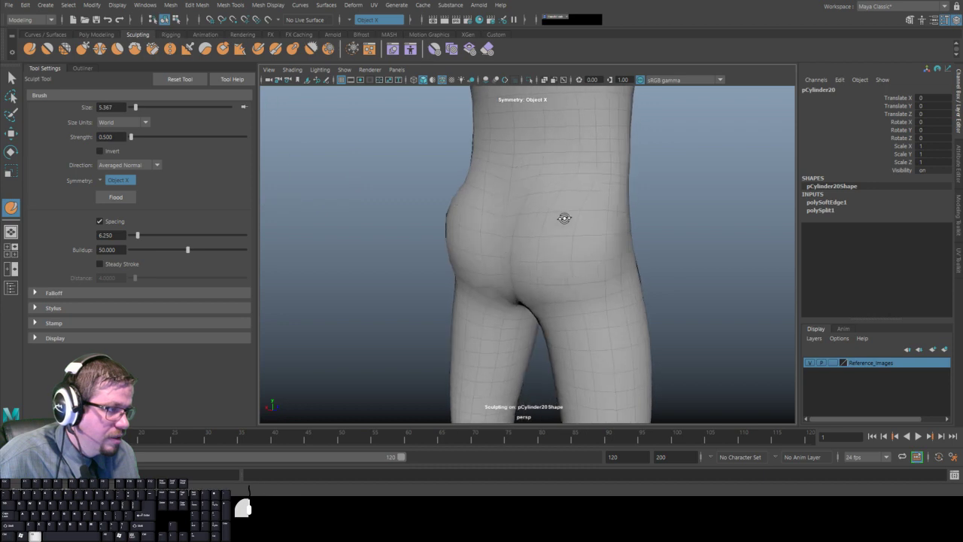
Use the Pinch tool again at strength 5 on the lower end of the crease between the buttocks.
{"action": "left_click", "coordinate": [100, 50]}
{"action": "mouse_move", "coordinate": [489, 243]}
{"action": "left_mouse_down", "text": "alt"}
{"action": "mouse_move", "coordinate": [520, 236]}
{"action": "mouse_move", "coordinate": [509, 245]}
{"action": "mouse_move", "coordinate": [510, 283]}
{"action": "left_mouse_up", "text": "alt"}
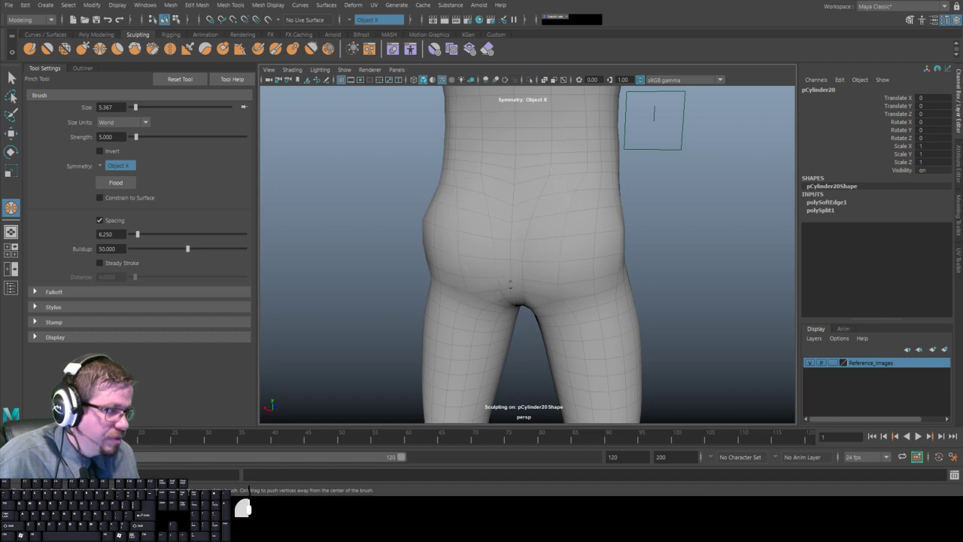
{"action": "mouse_move", "coordinate": [495, 215]}
{"action": "left_mouse_down", "text": "alt"}
{"action": "mouse_move", "coordinate": [421, 209]}
{"action": "mouse_move", "coordinate": [542, 230]}
{"action": "mouse_move", "coordinate": [728, 231]}
{"action": "mouse_move", "coordinate": [527, 247]}
{"action": "mouse_move", "coordinate": [557, 230]}
{"action": "left_mouse_up", "text": "alt"}
Sculpt the outer hips outward to match the shorts' outline in the front reference image.
{"action": "key", "text": "space"}
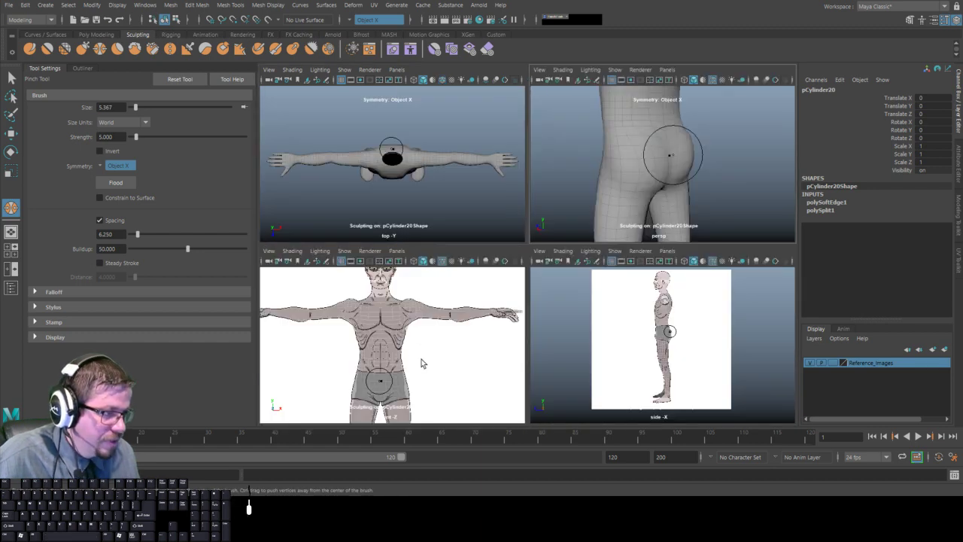
{"action": "key", "text": "space"}
{"action": "scroll", "coordinate": [444, 223], "scroll_direction": "up", "scroll_amount": 2}
{"action": "scroll", "coordinate": [444, 222], "scroll_direction": "up", "scroll_amount": 2}
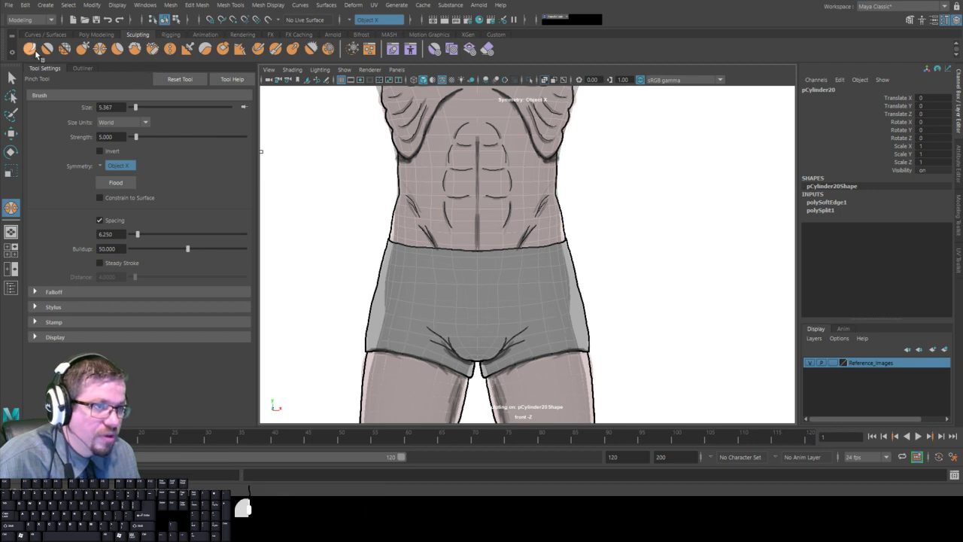
{"action": "left_click", "coordinate": [31, 49]}
{"action": "key", "text": "space"}
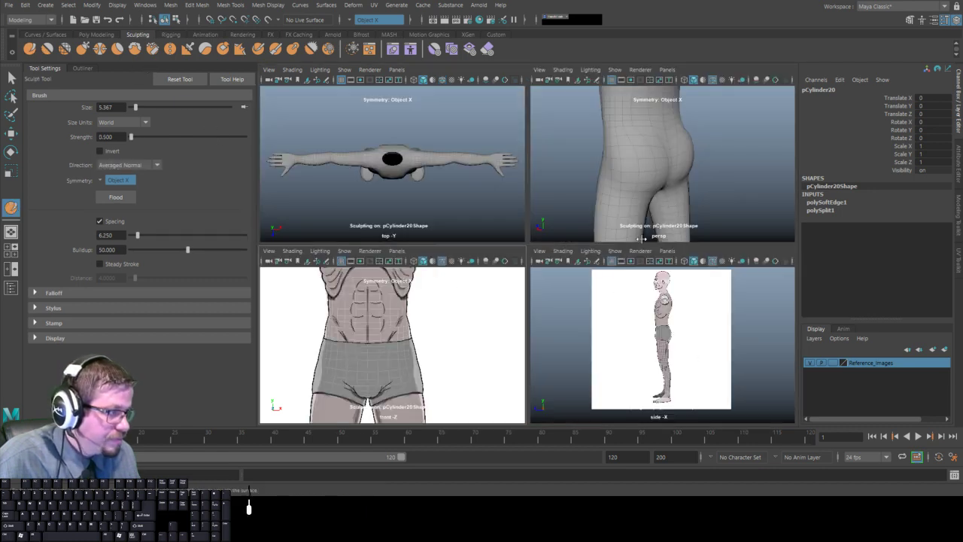
{"action": "mouse_move", "coordinate": [630, 179]}
{"action": "left_mouse_down", "text": "alt"}
{"action": "mouse_move", "coordinate": [649, 178]}
{"action": "mouse_move", "coordinate": [610, 173]}
{"action": "left_mouse_up", "text": "alt"}
{"action": "left_click_drag", "start_coordinate": [609, 160], "coordinate": [606, 179]}
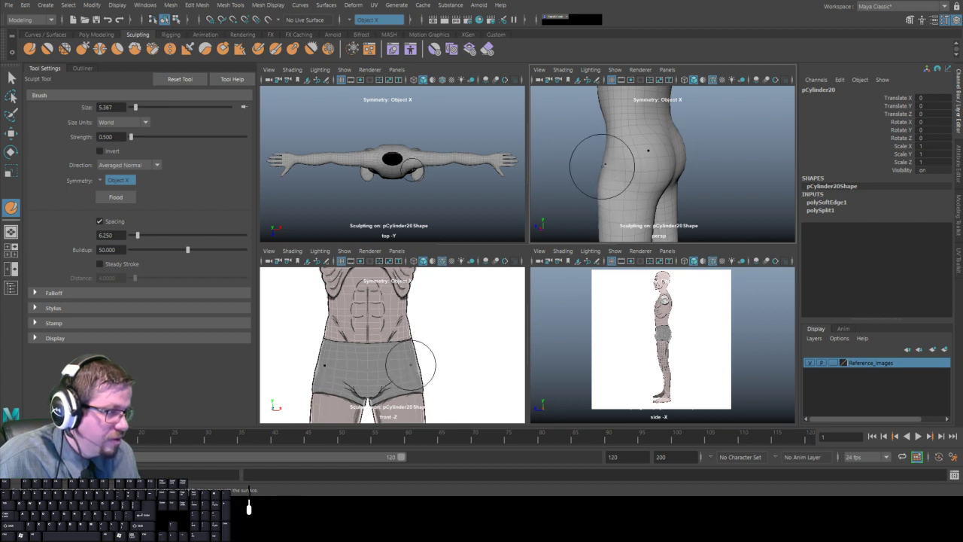
{"action": "left_click_drag", "start_coordinate": [612, 183], "coordinate": [593, 155], "text": "alt"}
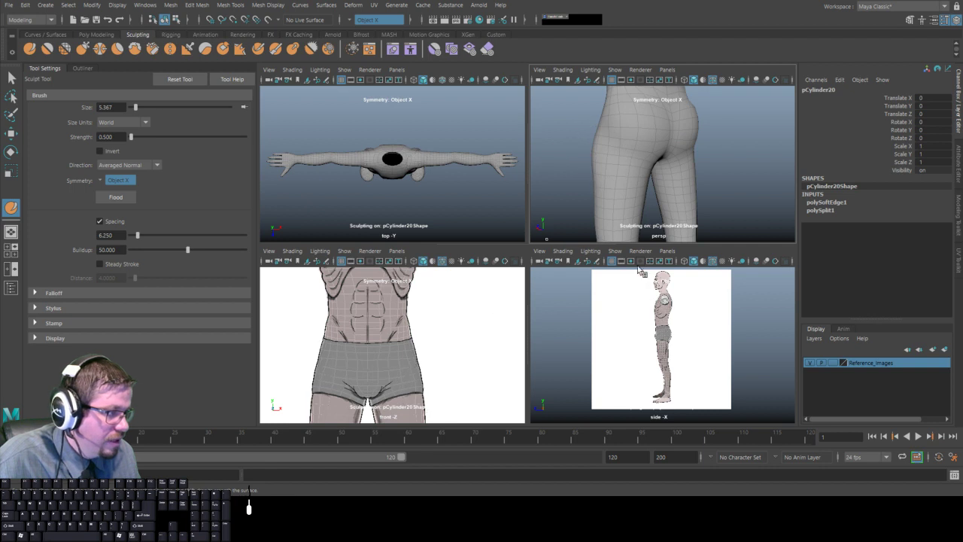
Sculpt the buttock and outer hip a little further, matching their profile to the shorts in the side reference image.
{"action": "middle_click_drag", "start_coordinate": [645, 346], "coordinate": [638, 328], "text": "alt"}
{"action": "right_click_drag", "start_coordinate": [638, 328], "coordinate": [670, 363], "text": "alt"}
{"action": "middle_click_drag", "start_coordinate": [660, 312], "coordinate": [666, 376], "text": "alt"}
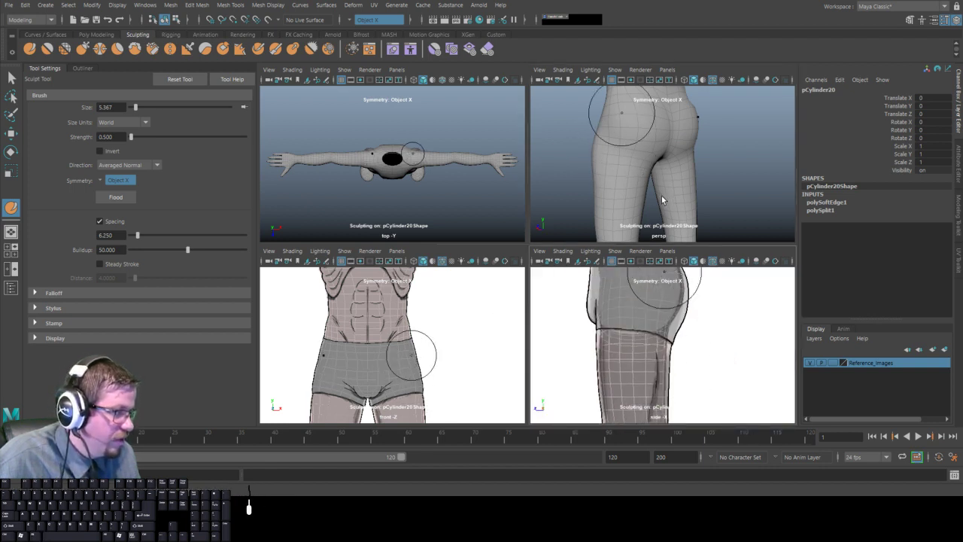
{"action": "mouse_move", "coordinate": [652, 155]}
{"action": "left_mouse_down"}
{"action": "mouse_move", "coordinate": [643, 173]}
{"action": "mouse_move", "coordinate": [640, 159]}
{"action": "left_mouse_up"}
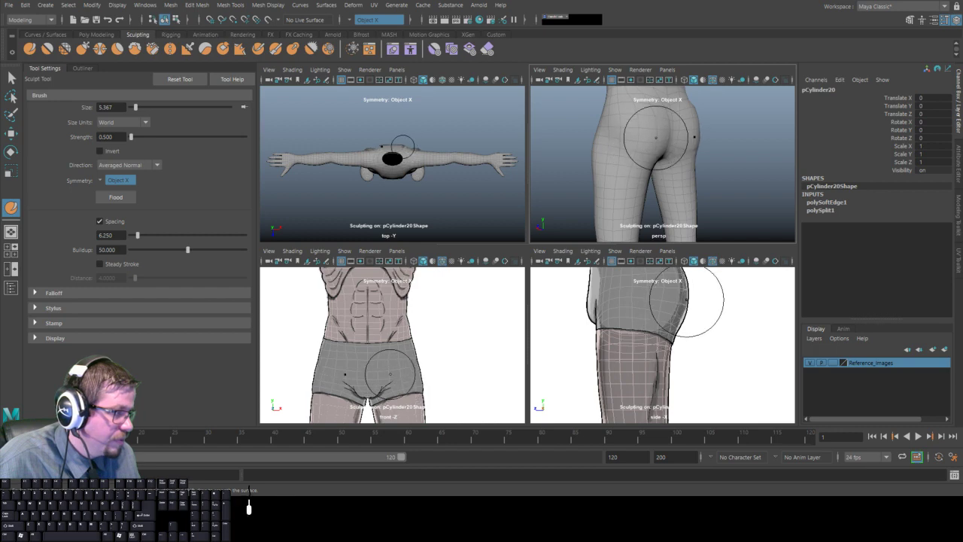
{"action": "mouse_move", "coordinate": [608, 123]}
{"action": "left_mouse_down", "text": "alt"}
{"action": "mouse_move", "coordinate": [709, 119]}
{"action": "mouse_move", "coordinate": [647, 147]}
{"action": "mouse_move", "coordinate": [633, 111]}
{"action": "left_mouse_up", "text": "alt"}
{"action": "mouse_move", "coordinate": [629, 187]}
{"action": "left_mouse_down"}
{"action": "mouse_move", "coordinate": [628, 150]}
{"action": "mouse_move", "coordinate": [740, 136]}
{"action": "left_mouse_up"}
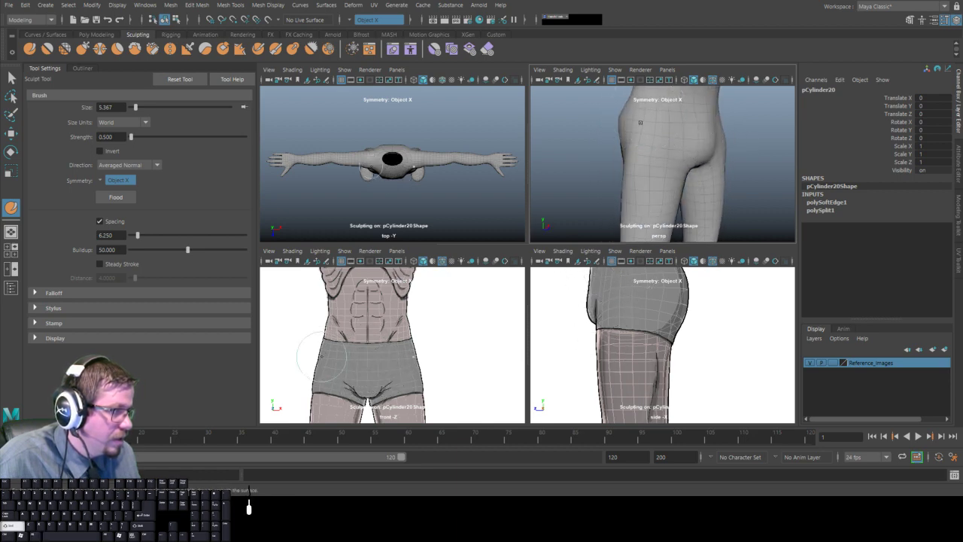
Sculpt the back of the upper thigh to blend it into the underside of the buttock.
{"action": "left_click_drag", "start_coordinate": [613, 125], "coordinate": [740, 134], "text": "alt"}
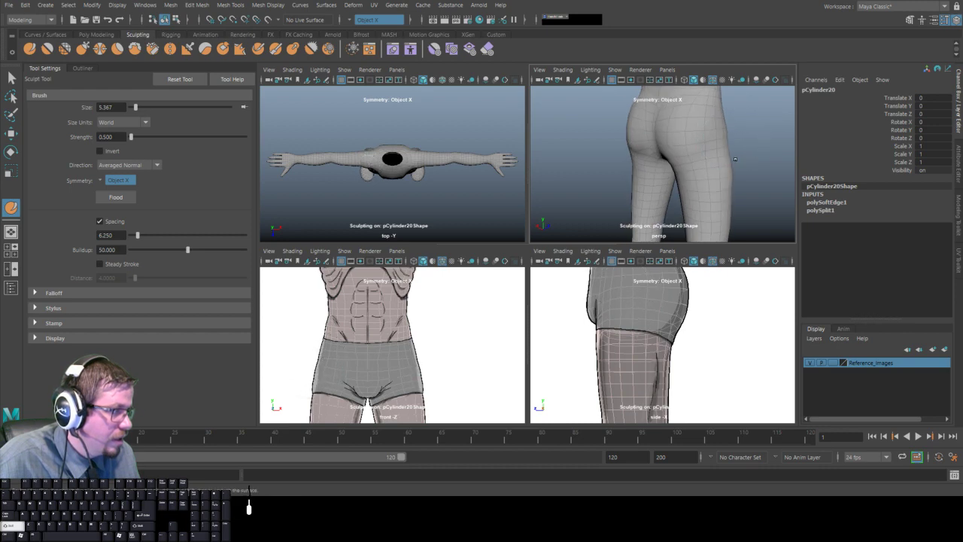
{"action": "mouse_move", "coordinate": [726, 177]}
{"action": "left_mouse_down"}
{"action": "mouse_move", "coordinate": [710, 152]}
{"action": "mouse_move", "coordinate": [704, 167]}
{"action": "left_mouse_up"}
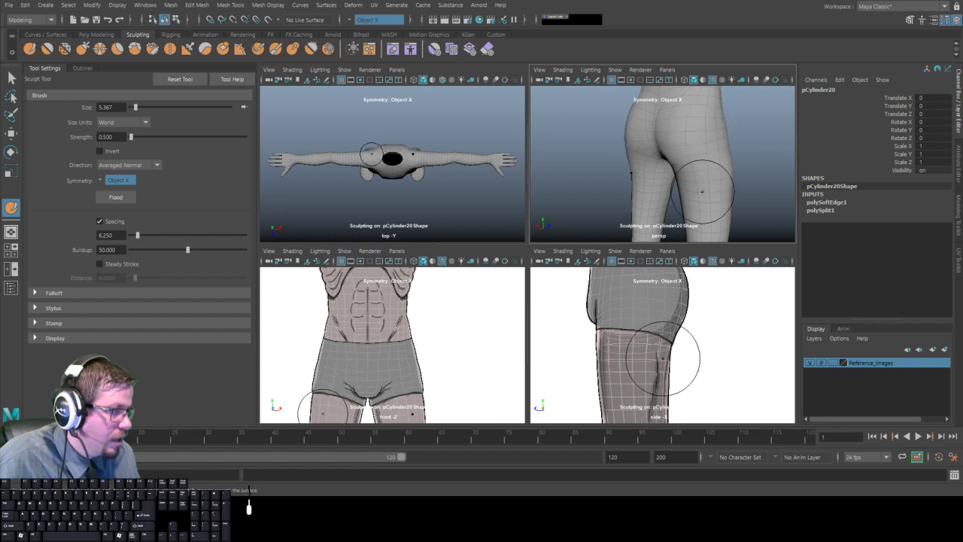
{"action": "mouse_move", "coordinate": [720, 173]}
{"action": "left_mouse_down"}
{"action": "mouse_move", "coordinate": [715, 133]}
{"action": "mouse_move", "coordinate": [643, 143]}
{"action": "mouse_move", "coordinate": [596, 133]}
{"action": "left_mouse_up"}
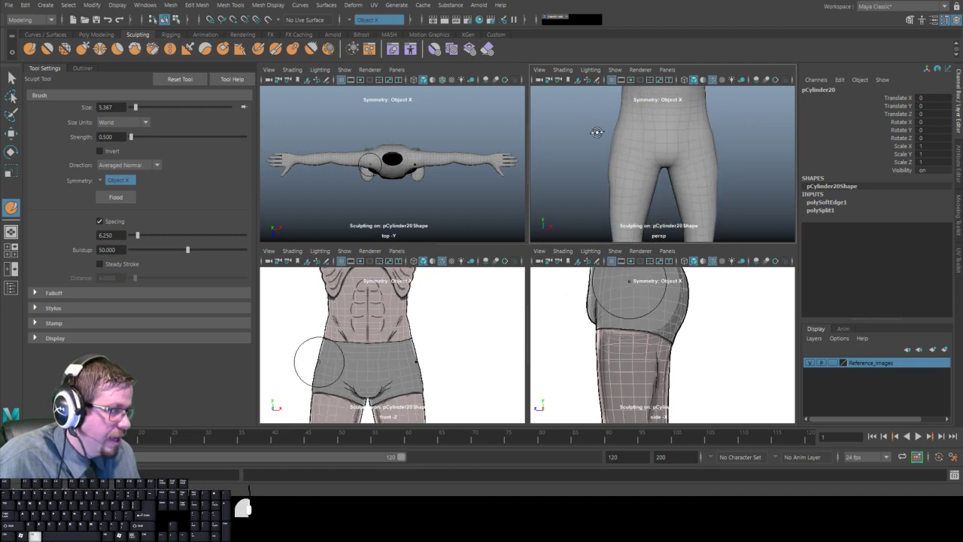
Examine the sculpted hips, buttocks and waist from the front, side and back, comparing the profile with the side reference image.
{"action": "scroll", "coordinate": [592, 114], "scroll_direction": "down", "scroll_amount": 5}
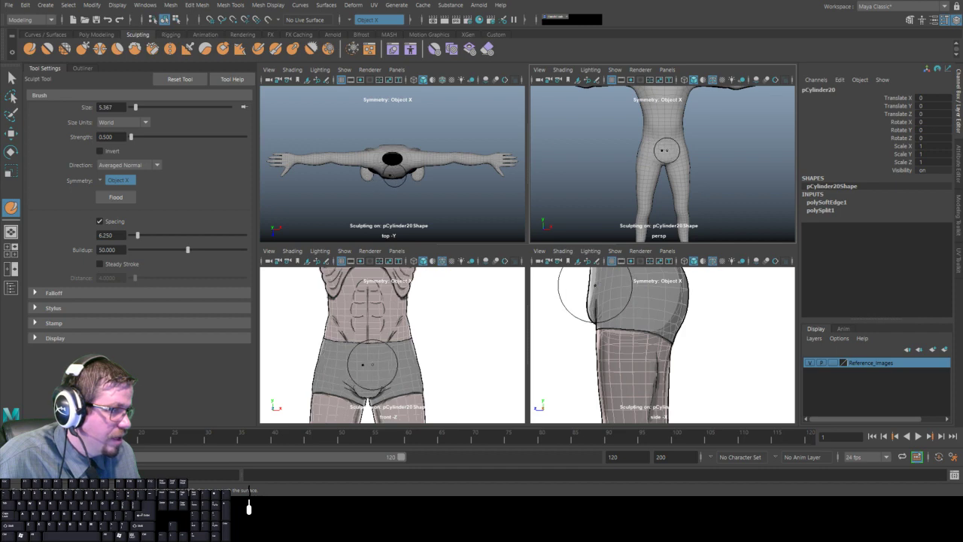
{"action": "mouse_move", "coordinate": [667, 151]}
{"action": "left_mouse_down"}
{"action": "mouse_move", "coordinate": [657, 143]}
{"action": "mouse_move", "coordinate": [619, 168]}
{"action": "left_mouse_up"}
{"action": "scroll", "coordinate": [652, 161], "scroll_direction": "up", "scroll_amount": 3}
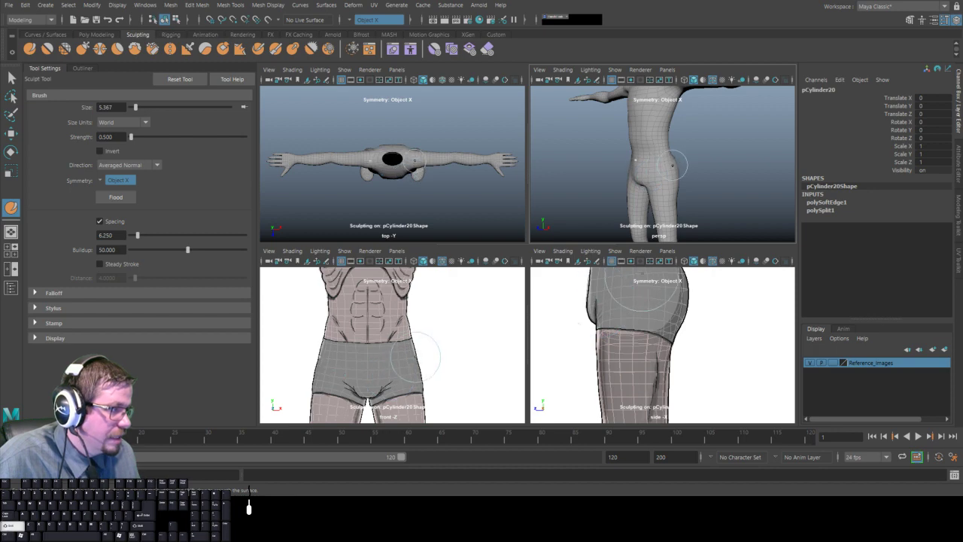
{"action": "left_click_drag", "start_coordinate": [661, 167], "coordinate": [646, 161], "text": "alt"}
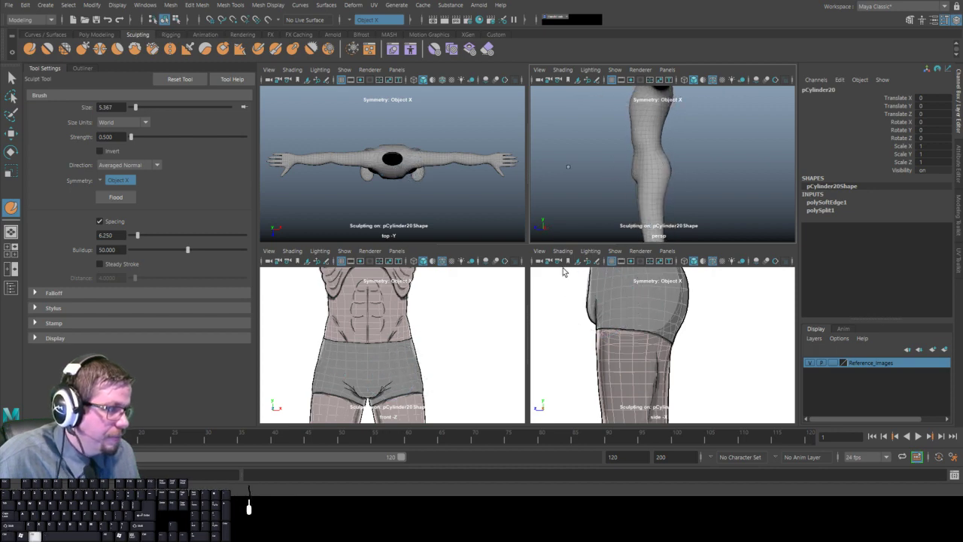
{"action": "middle_click_drag", "start_coordinate": [623, 271], "coordinate": [645, 323], "text": "alt"}
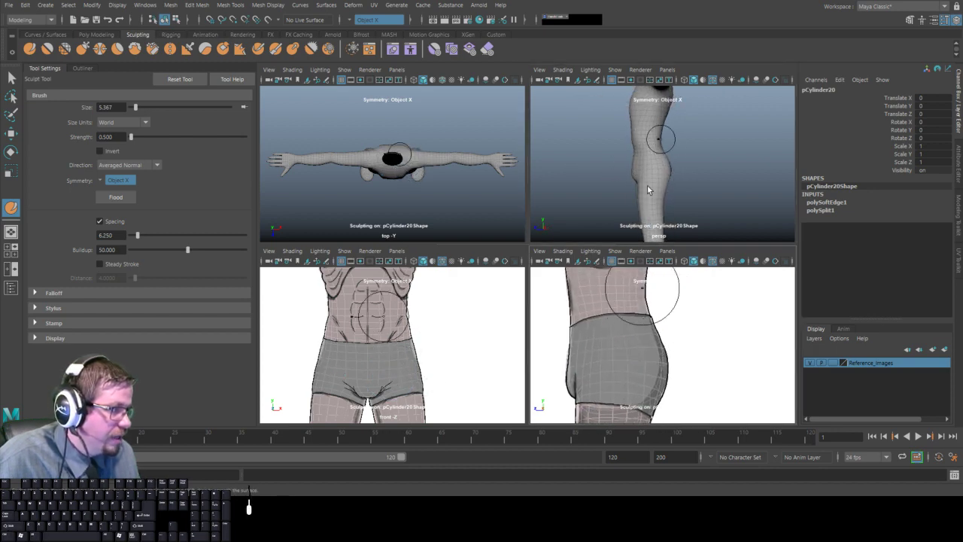
{"action": "left_click_drag", "start_coordinate": [656, 161], "coordinate": [516, 167], "text": "alt"}
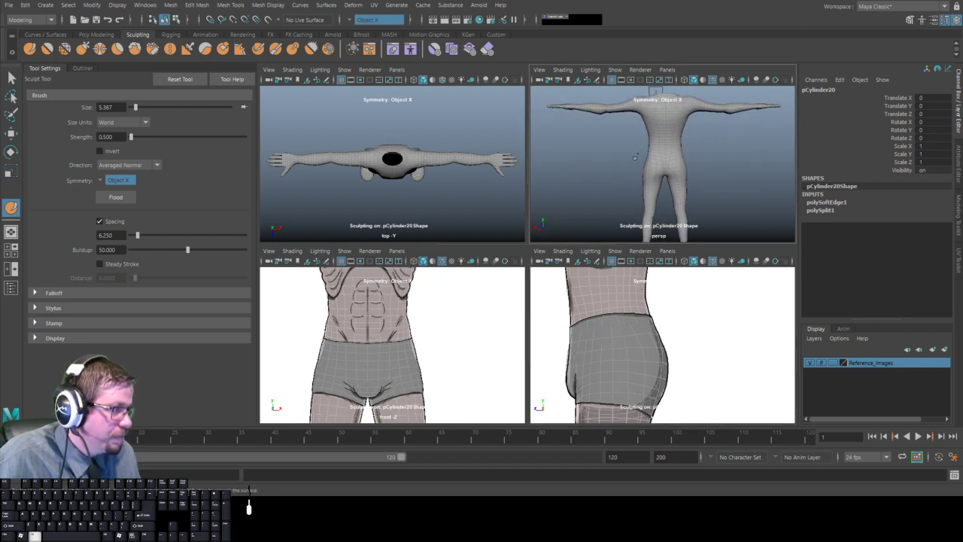
{"action": "left_click_drag", "start_coordinate": [613, 101], "coordinate": [598, 96], "text": "alt"}
Leave sculpting for the Select tool, deselect the body mesh and inspect the whole figure in perspective.
{"action": "left_click", "coordinate": [14, 76]}
{"action": "left_click", "coordinate": [11, 76]}
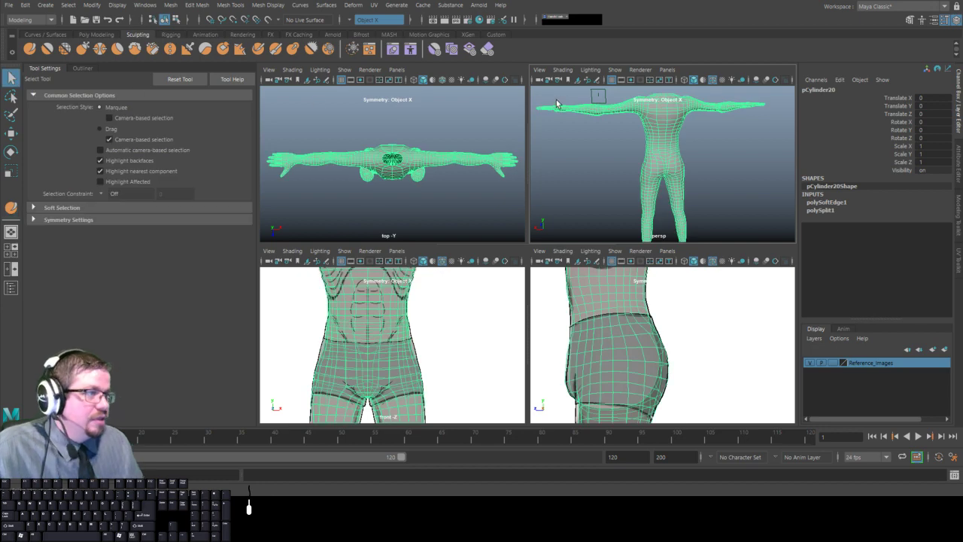
{"action": "left_click", "coordinate": [627, 153]}
{"action": "left_click_drag", "start_coordinate": [627, 153], "coordinate": [775, 152], "text": "alt"}
{"action": "scroll", "coordinate": [606, 110], "scroll_direction": "down", "scroll_amount": 5}
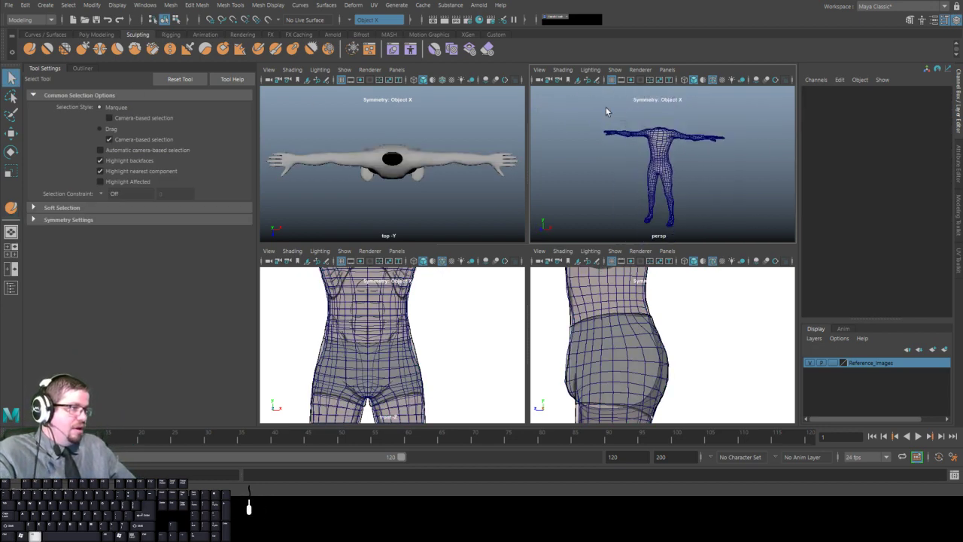
{"action": "left_click_drag", "start_coordinate": [651, 182], "coordinate": [609, 173], "text": "alt"}
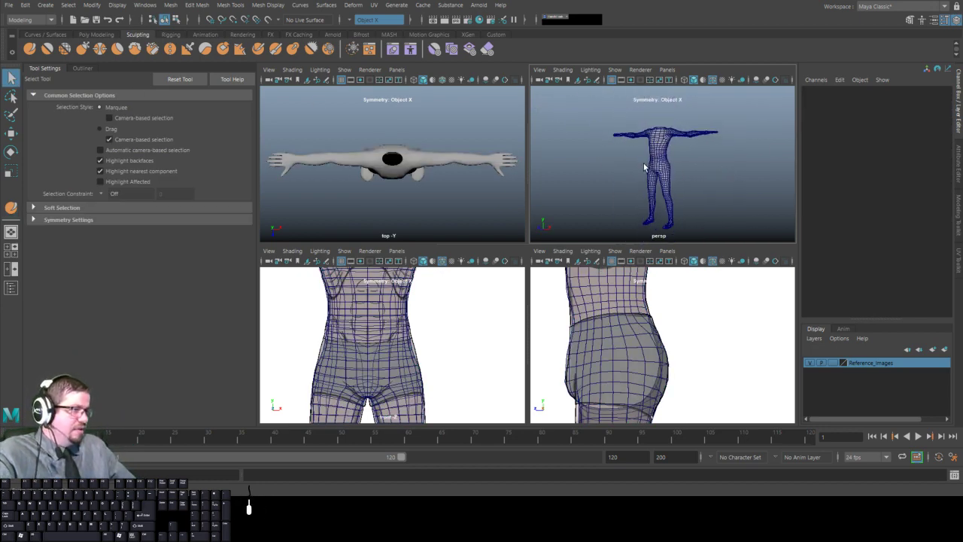
Select the body mesh and frame the full figure with its reference images in the front and side views.
{"action": "left_click", "coordinate": [413, 341]}
{"action": "key", "text": "f"}
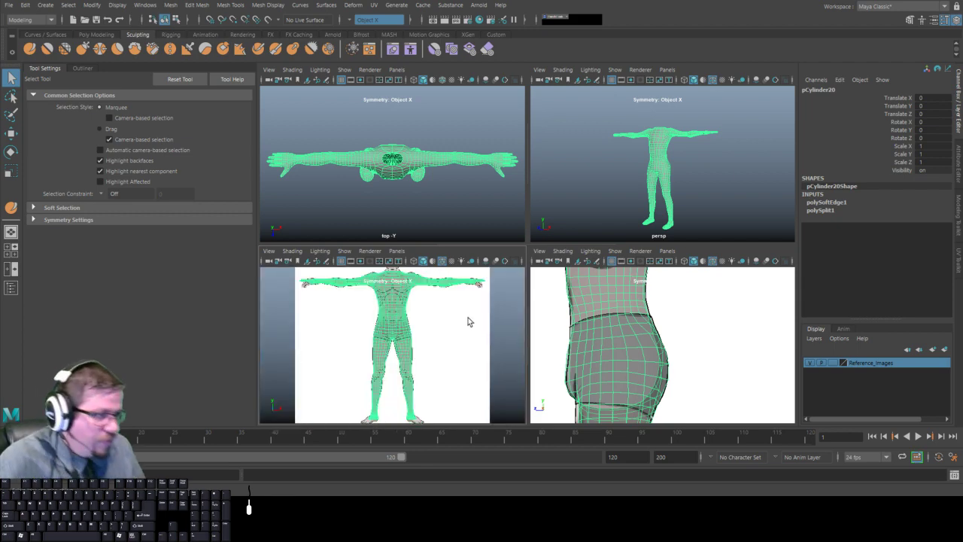
{"action": "left_click", "coordinate": [517, 326]}
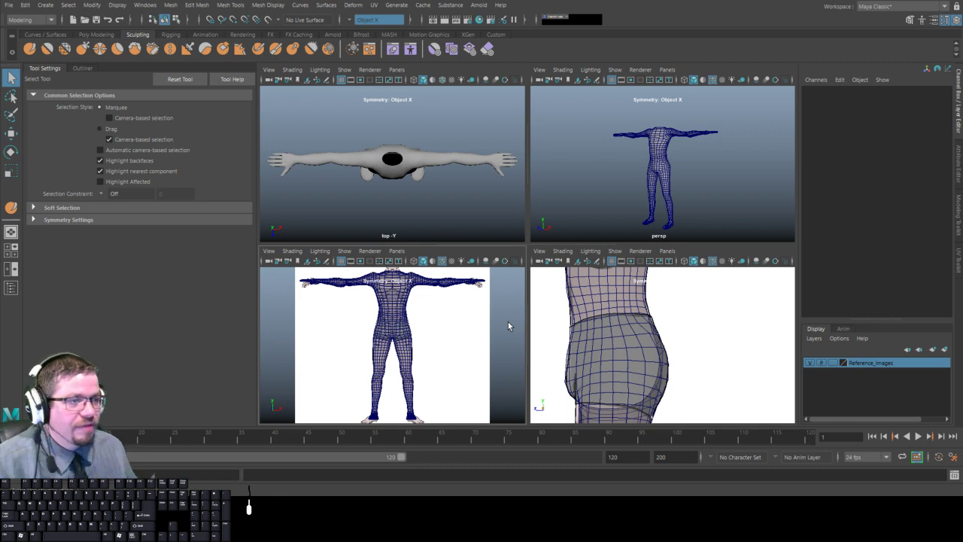
{"action": "left_click", "coordinate": [421, 161]}
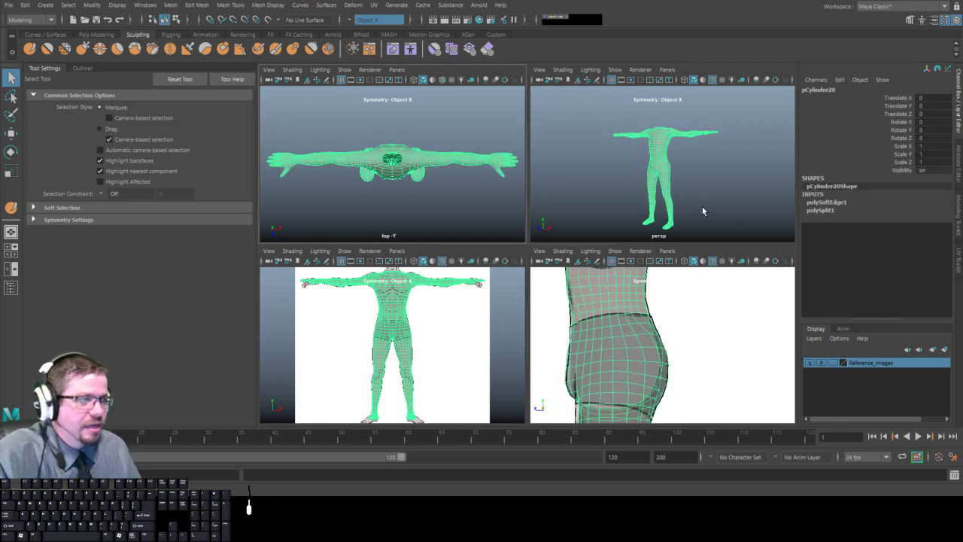
{"action": "left_click_drag", "start_coordinate": [702, 206], "coordinate": [658, 170], "text": "alt"}
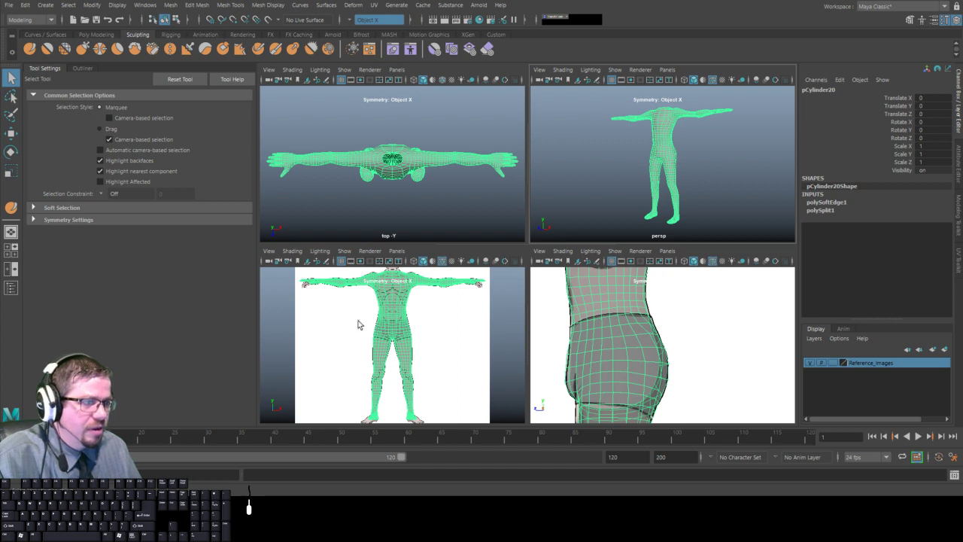
{"action": "left_click", "coordinate": [650, 356]}
{"action": "scroll", "coordinate": [640, 338], "scroll_direction": "down", "scroll_amount": 8}
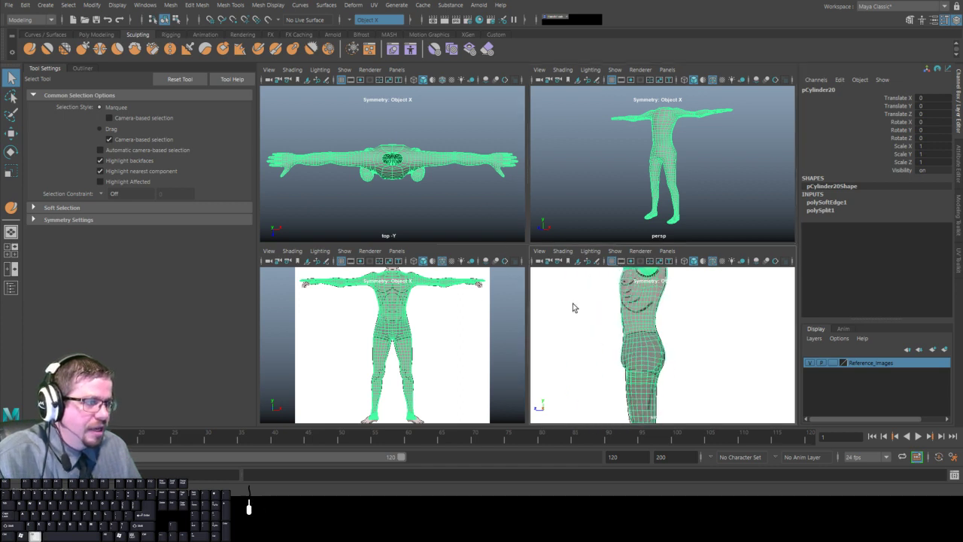
{"action": "scroll", "coordinate": [623, 333], "scroll_direction": "down", "scroll_amount": 3}
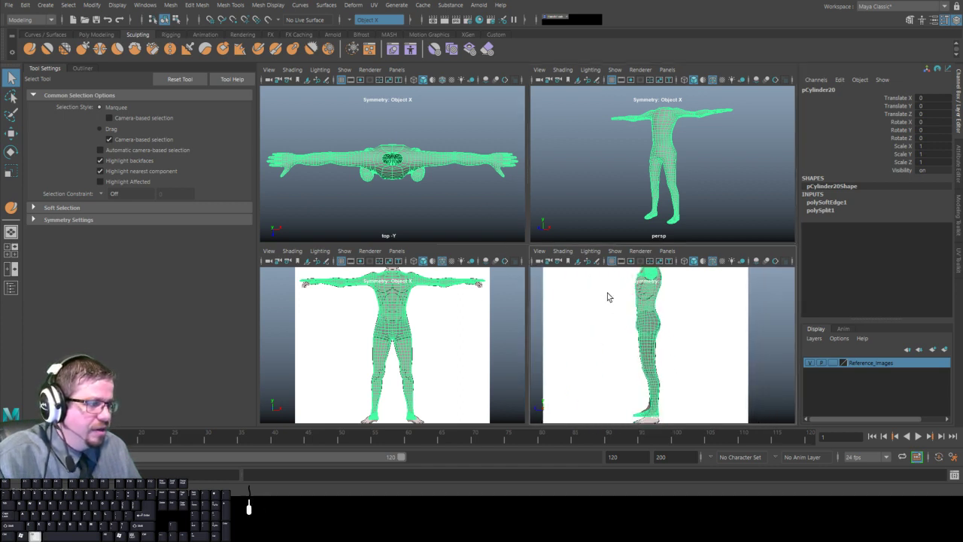
{"action": "scroll", "coordinate": [607, 304], "scroll_direction": "down", "scroll_amount": 2}
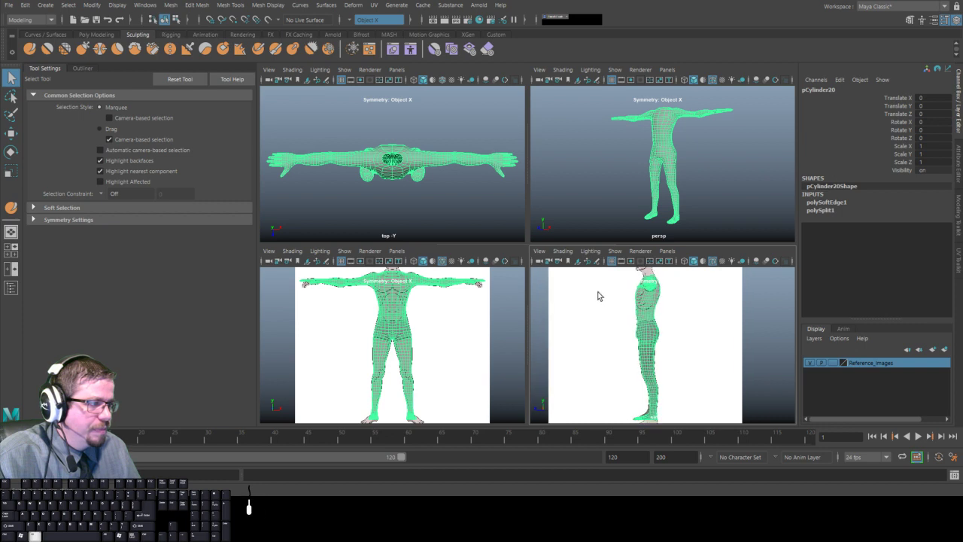
{"action": "left_click", "coordinate": [421, 334]}
{"action": "scroll", "coordinate": [394, 279], "scroll_direction": "down", "scroll_amount": 3}
{"action": "scroll", "coordinate": [373, 302], "scroll_direction": "up", "scroll_amount": 2}
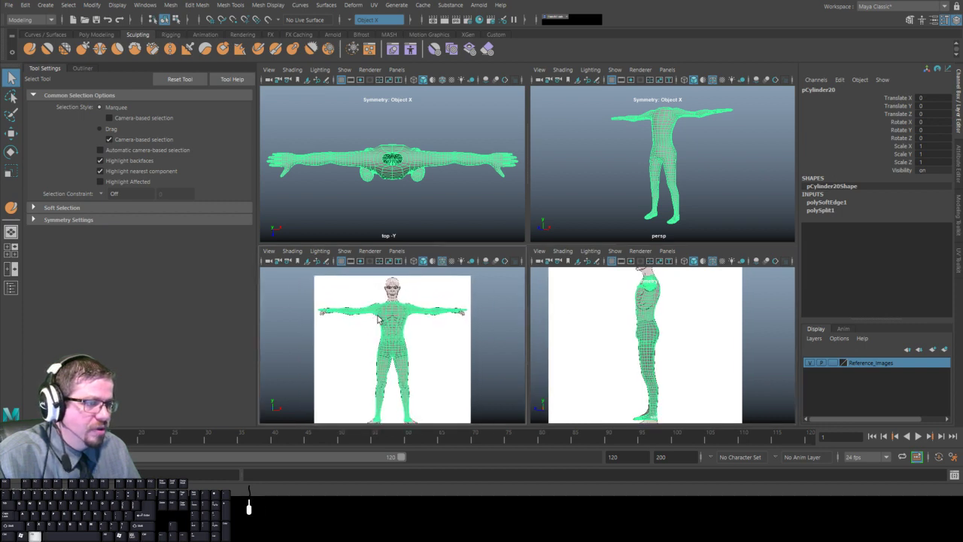